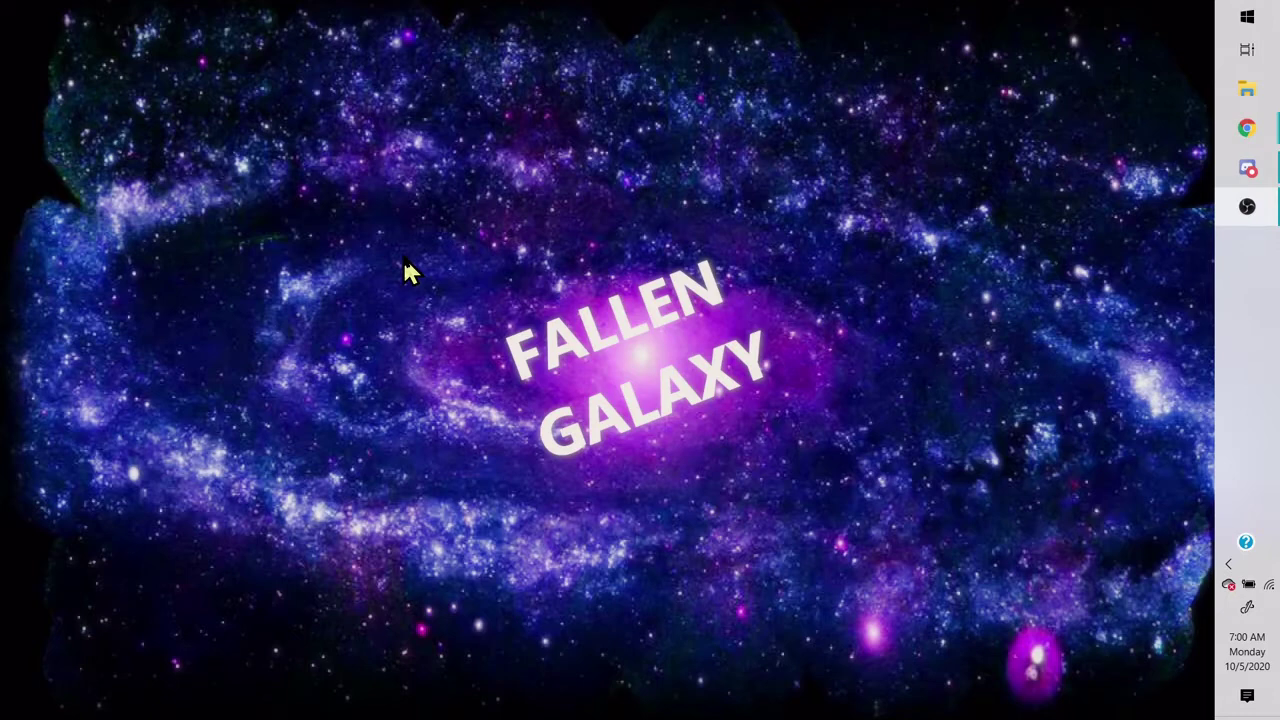
# - Open the %AppData% folder through the Windows Run dialog
pyautogui.press('super+r')
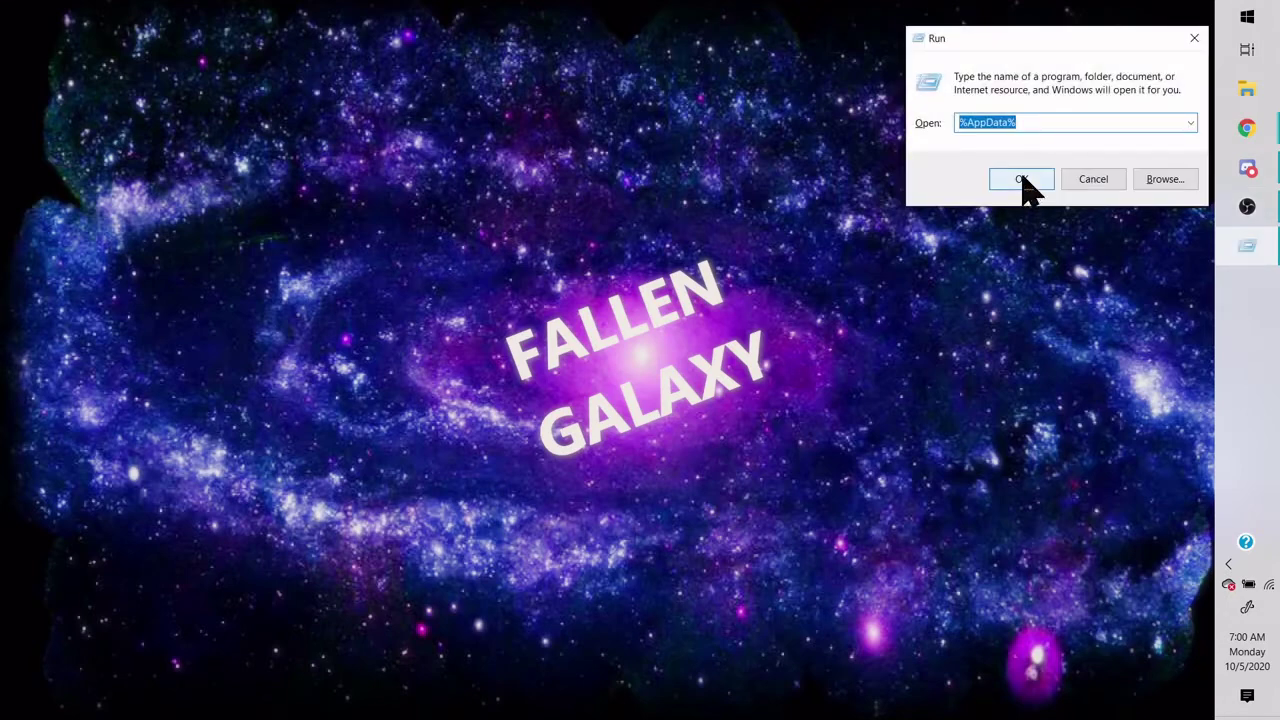
pyautogui.click(1030, 122)
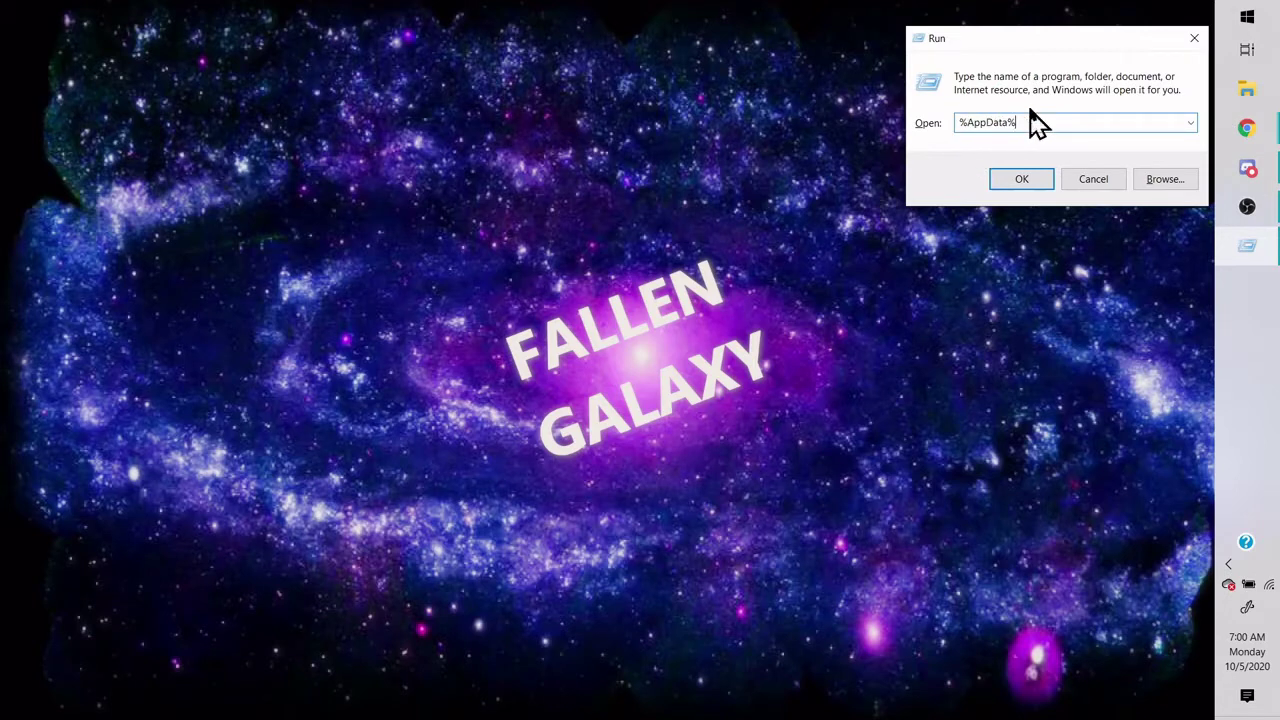
pyautogui.click(1027, 179)
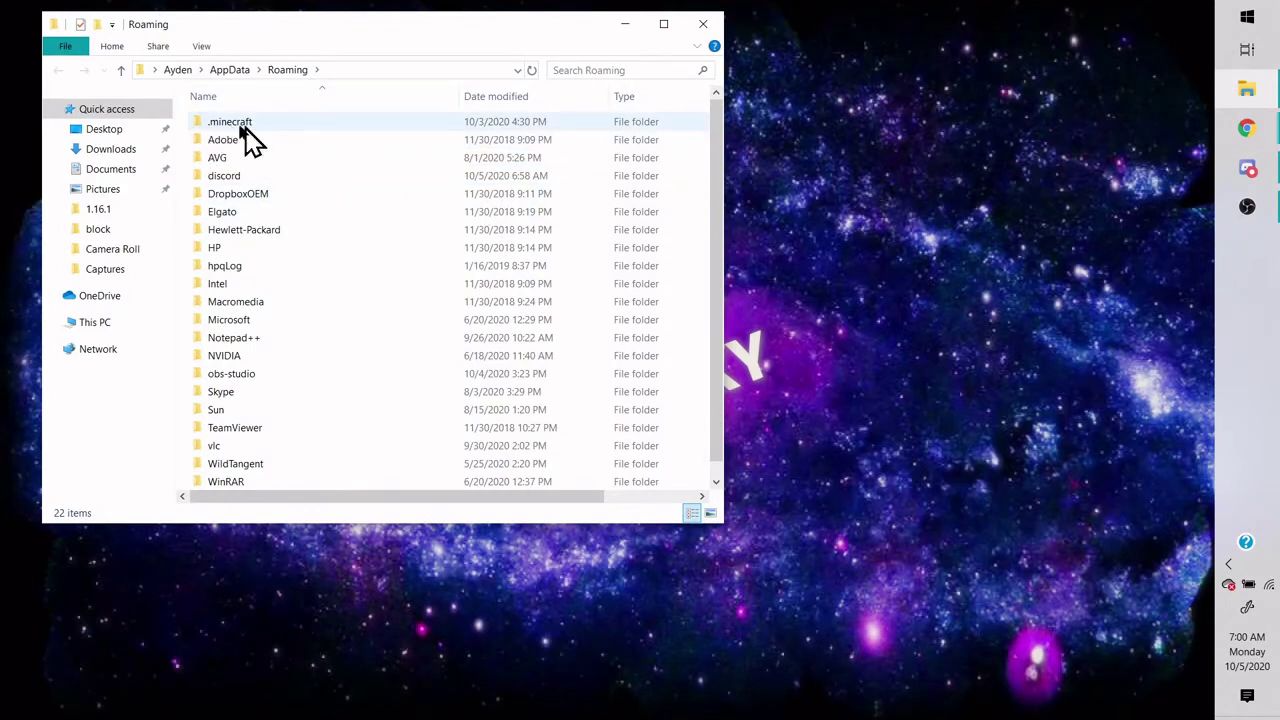
# - Open the versions folder inside .minecraft and move its window aside on the desktop
pyautogui.scroll(-1, 345, 165)
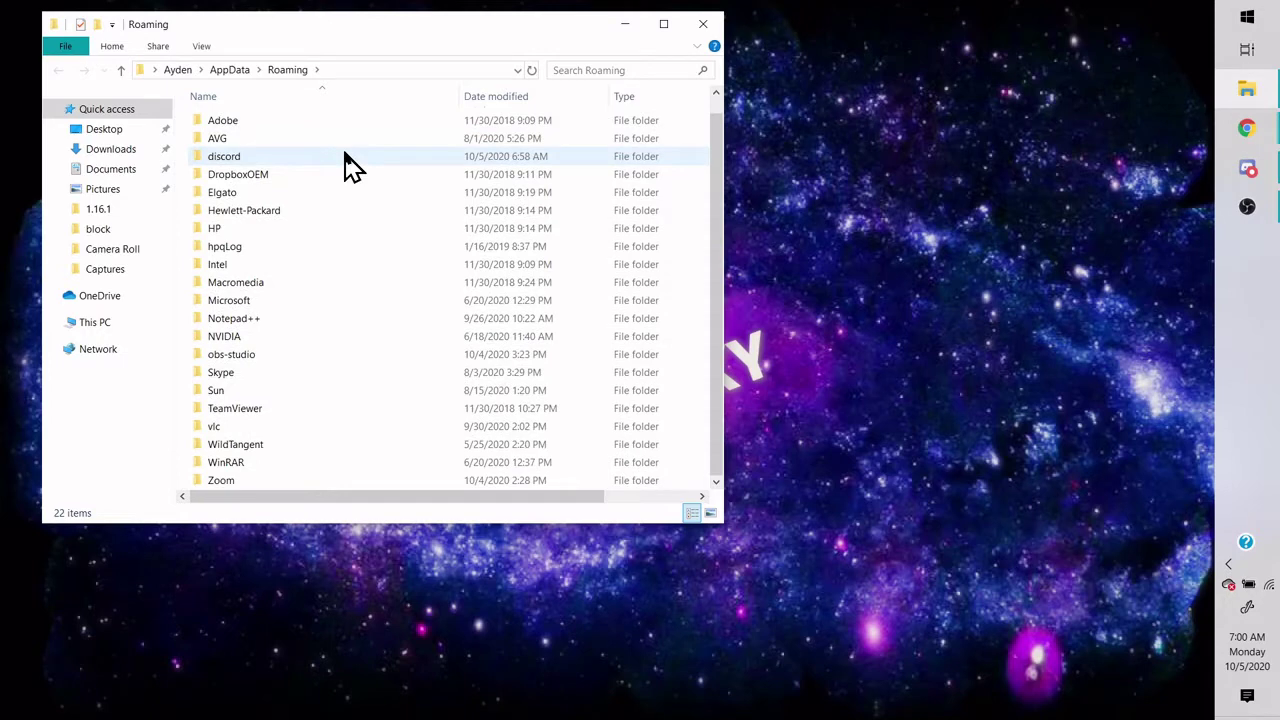
pyautogui.scroll(1, 345, 165)
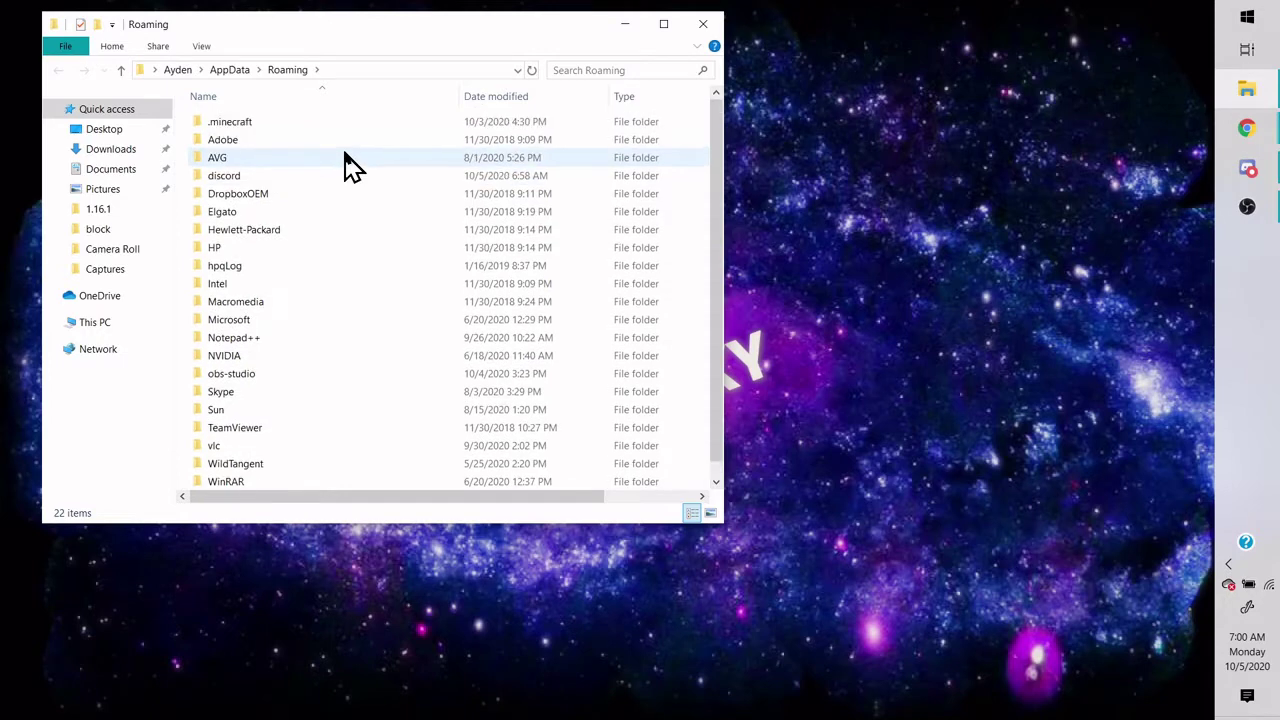
pyautogui.doubleClick(205, 121)
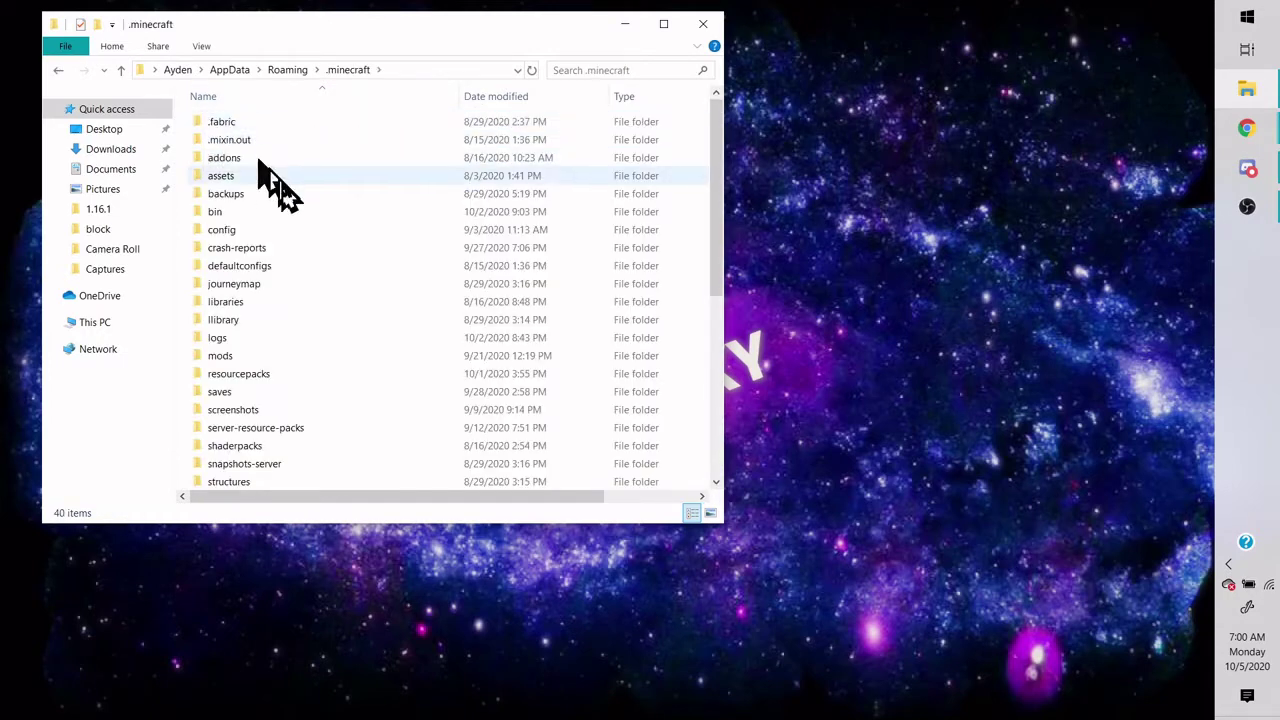
pyautogui.scroll(-2, 277, 186)
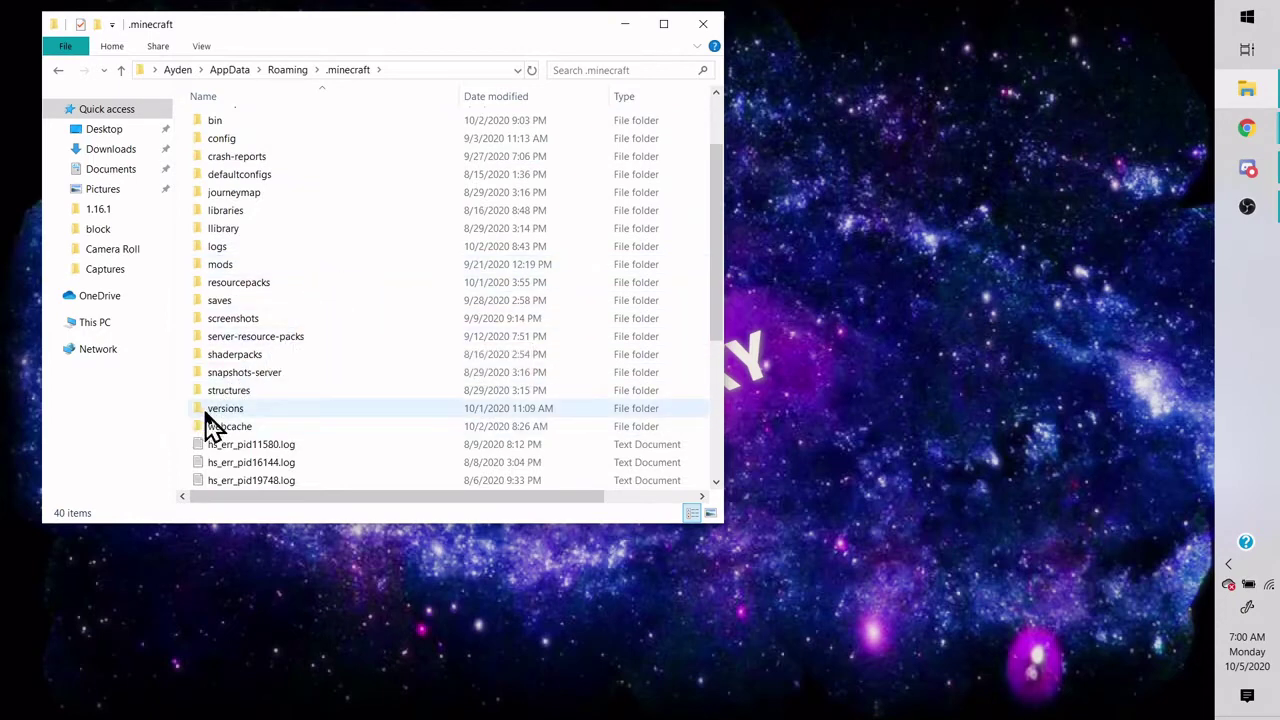
pyautogui.doubleClick(208, 410)
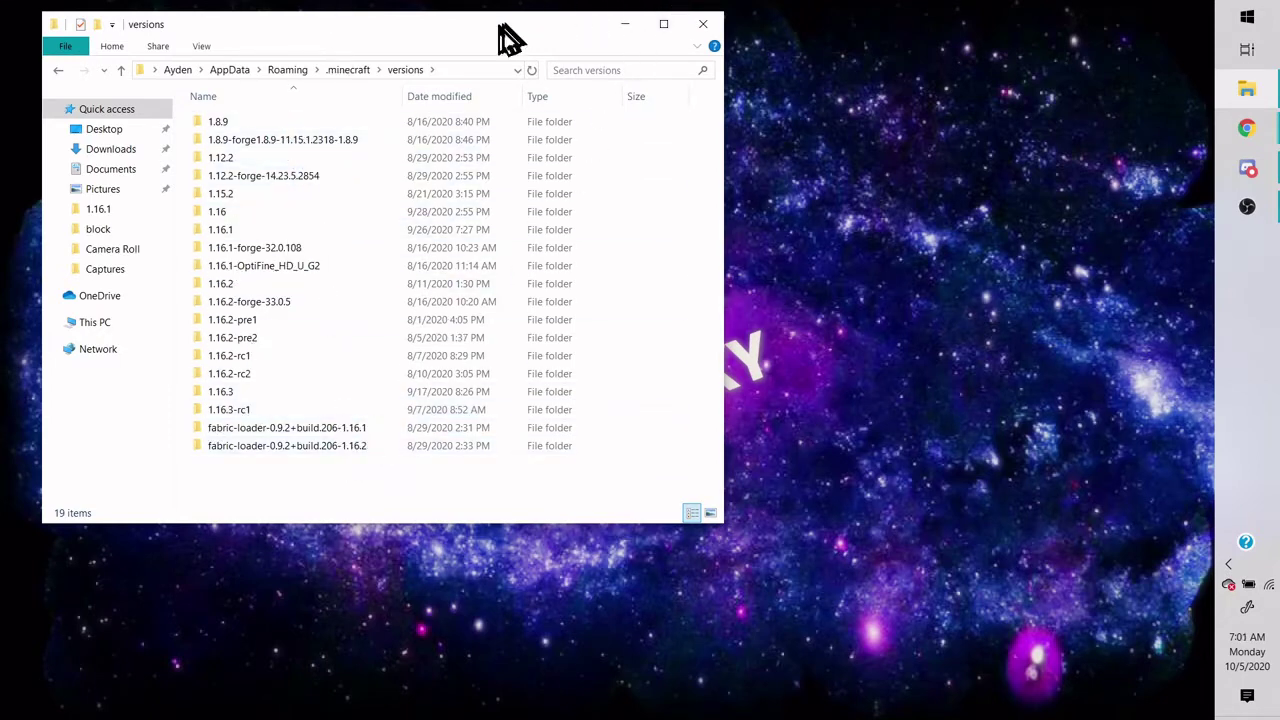
pyautogui.moveTo(515, 28); pyautogui.dragTo(998, 45)
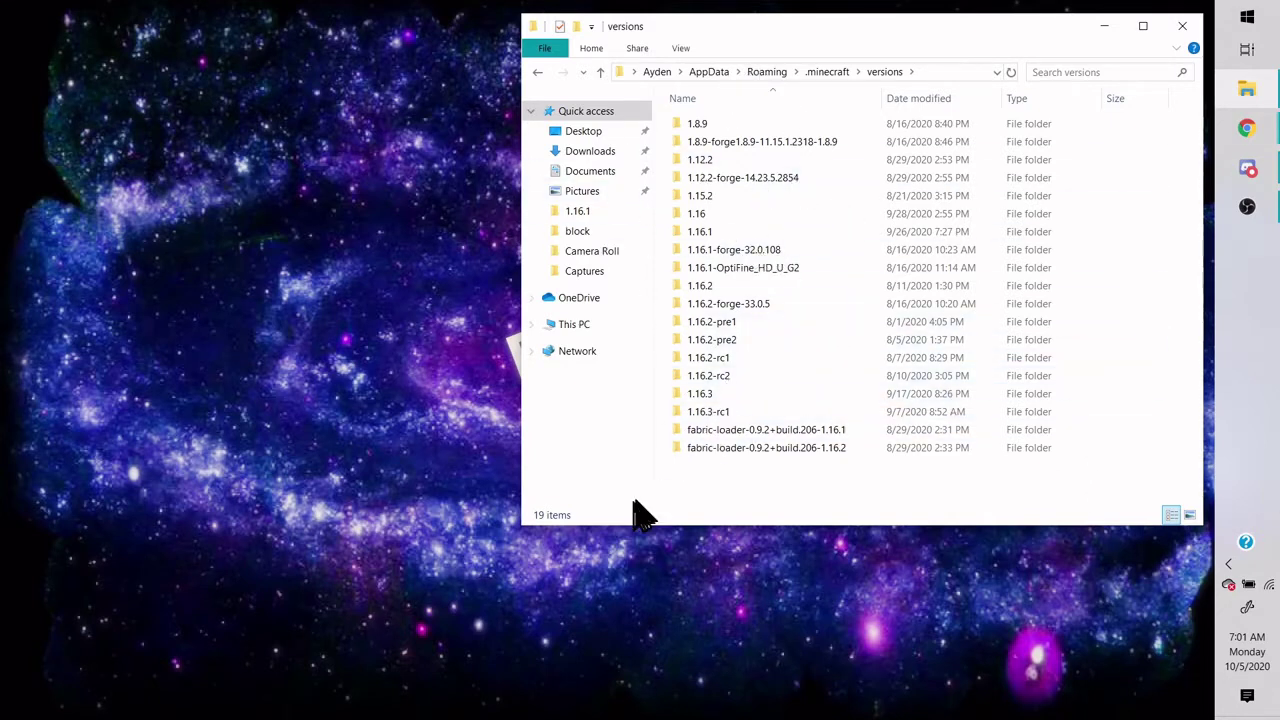
# - Copy the 1.8.9 version folder, close the versions window and paste the copy onto the desktop
pyautogui.click(718, 125)
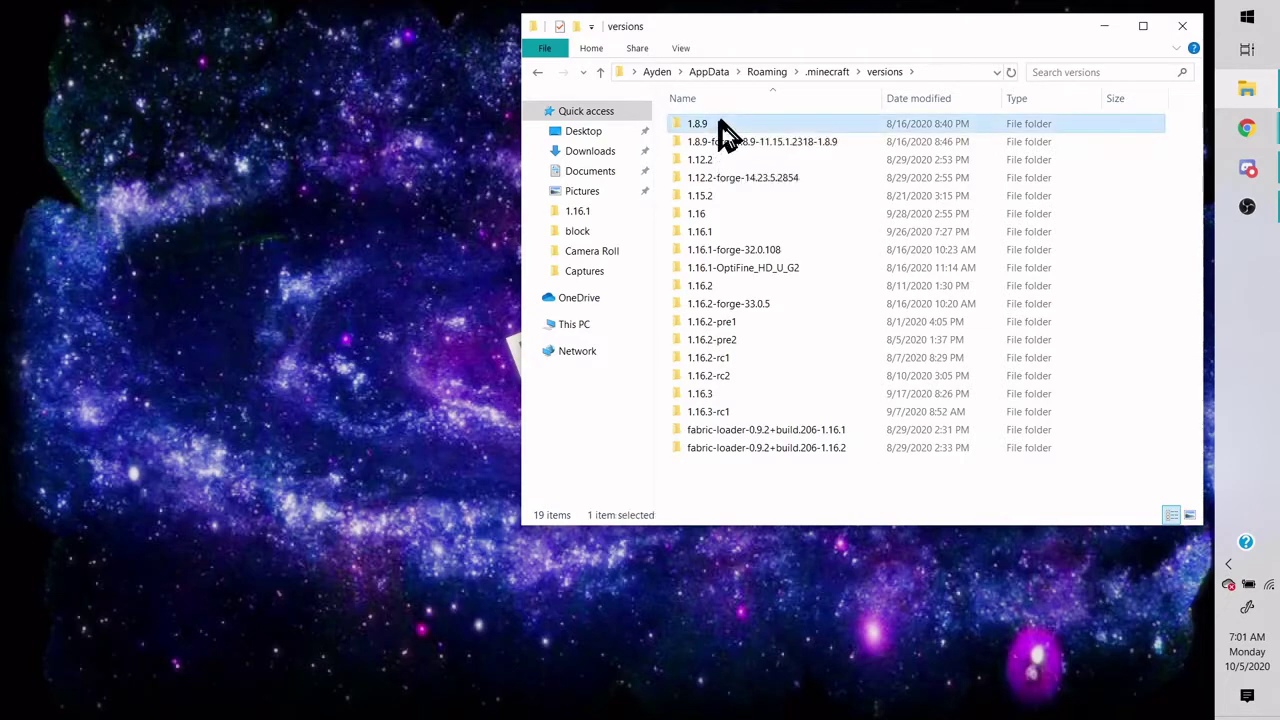
pyautogui.rightClick(818, 128)
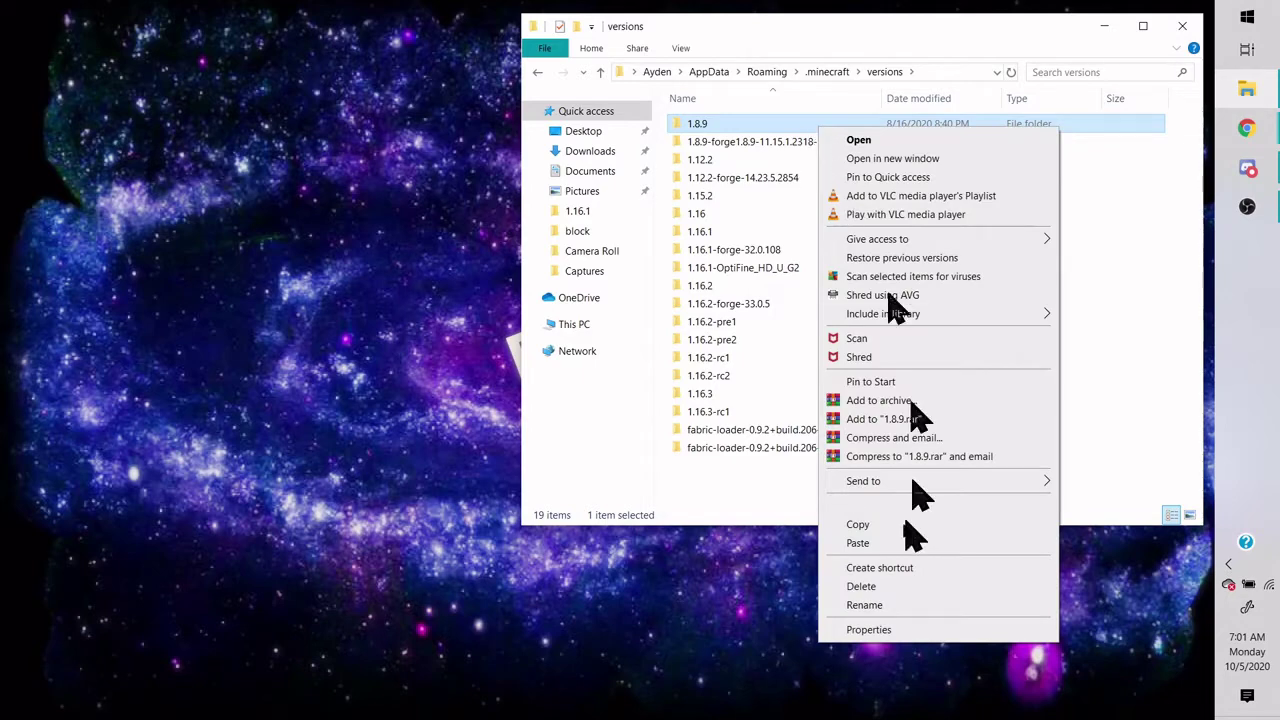
pyautogui.click(856, 525)
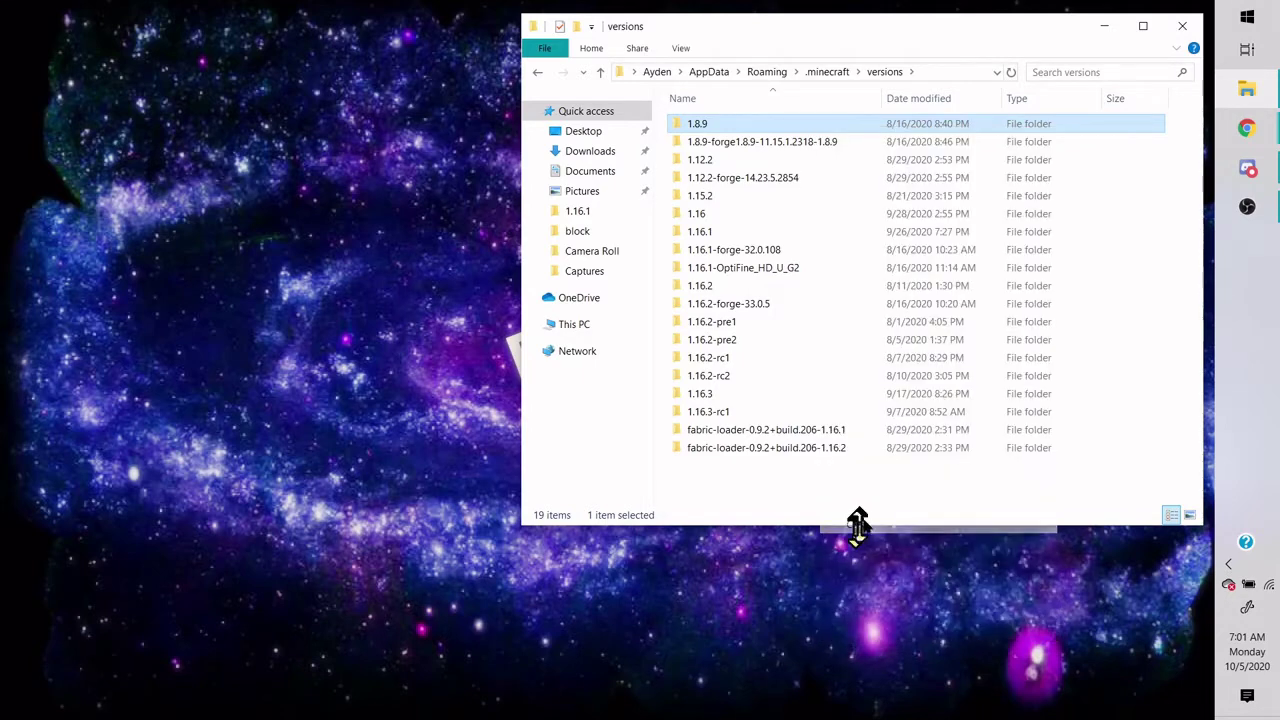
pyautogui.click(1178, 24)
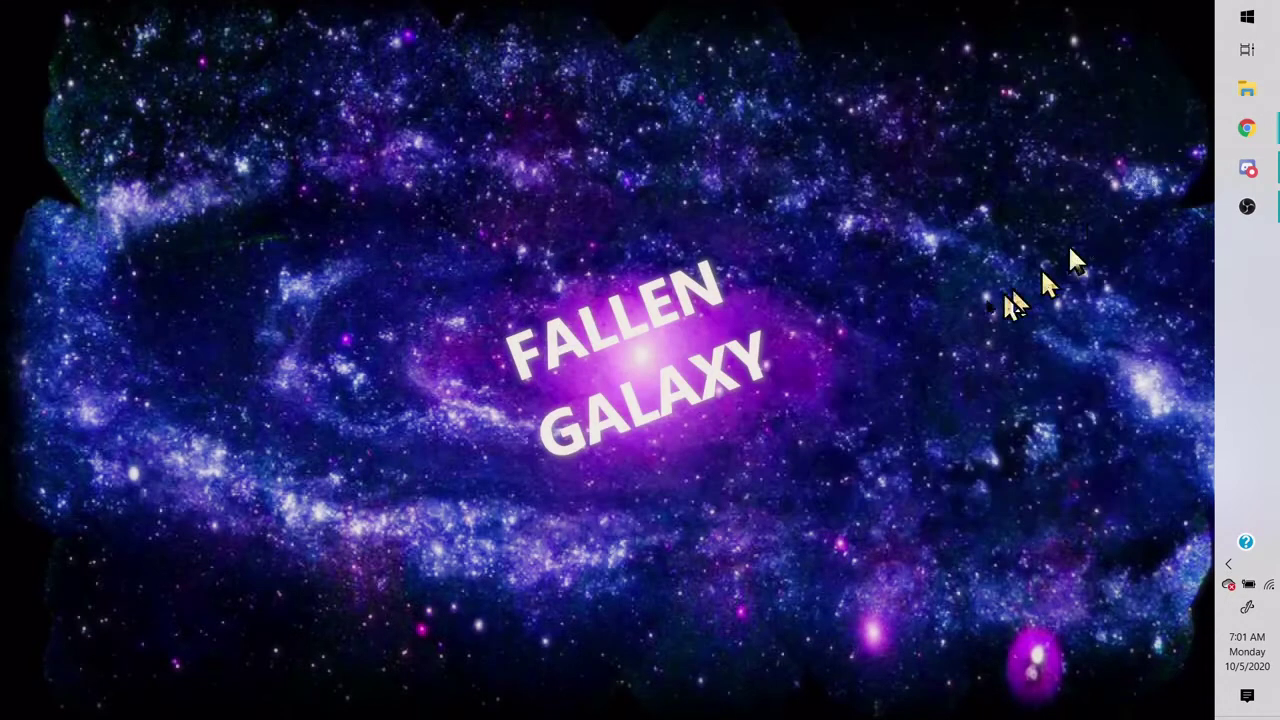
pyautogui.rightClick(567, 229)
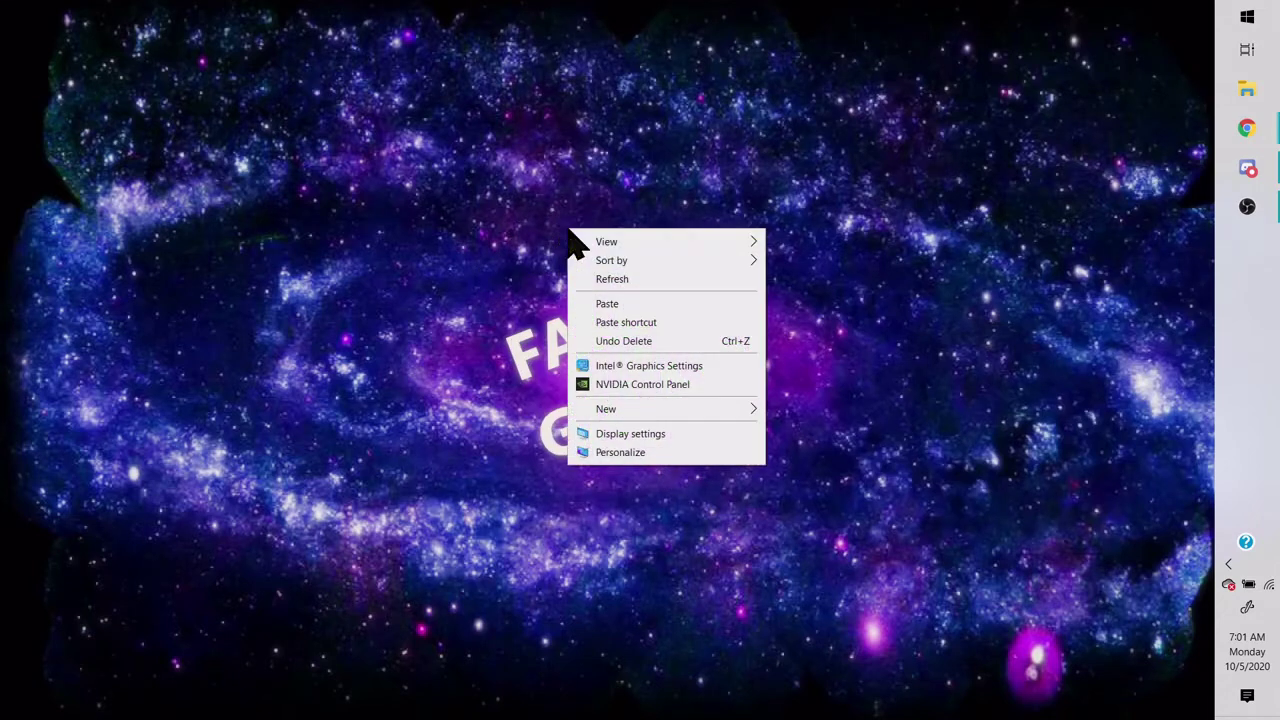
pyautogui.click(622, 304)
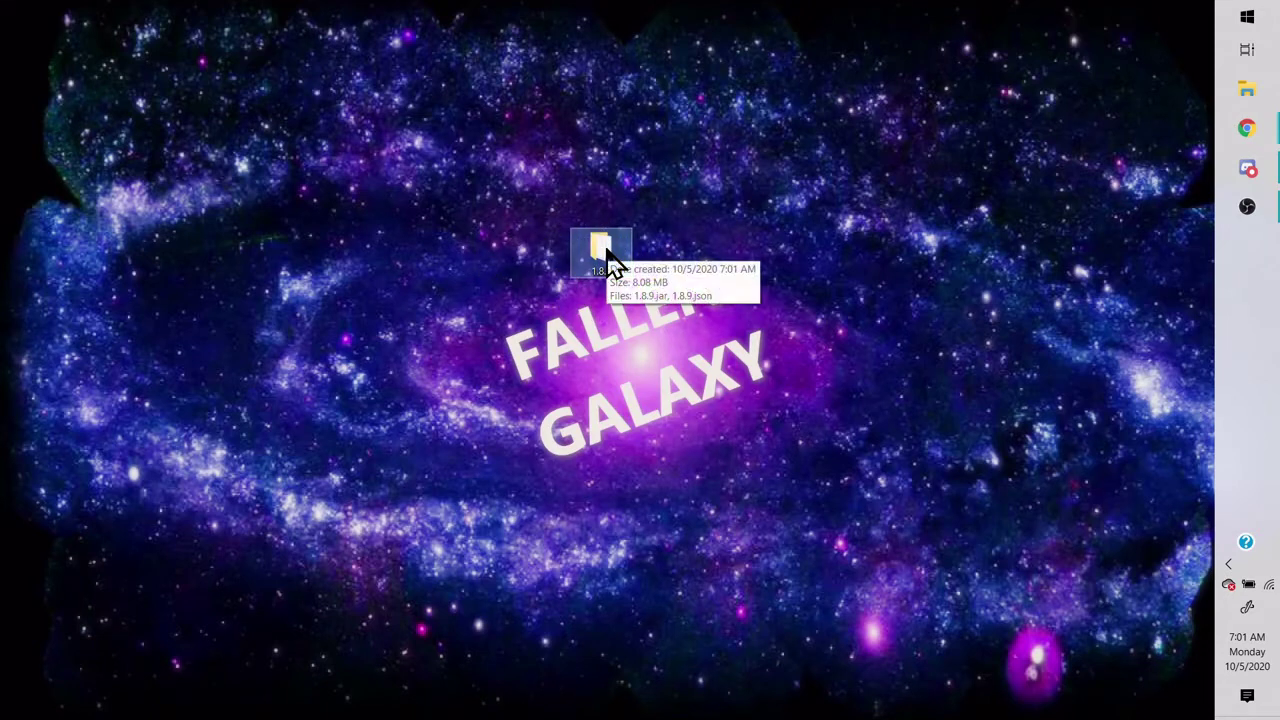
# - Move 1.8.9.jar out of the copied 1.8.9 folder onto the desktop and close the folder
pyautogui.doubleClick(604, 253)
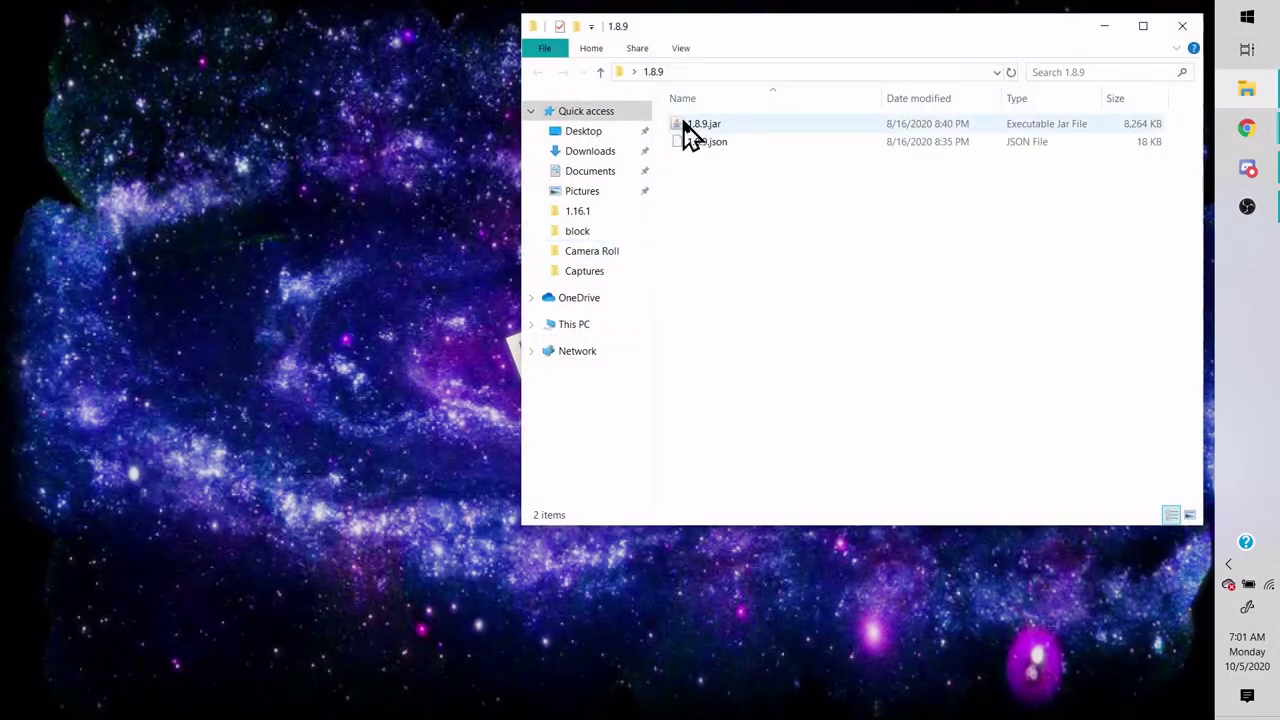
pyautogui.moveTo(686, 131); pyautogui.dragTo(264, 210)
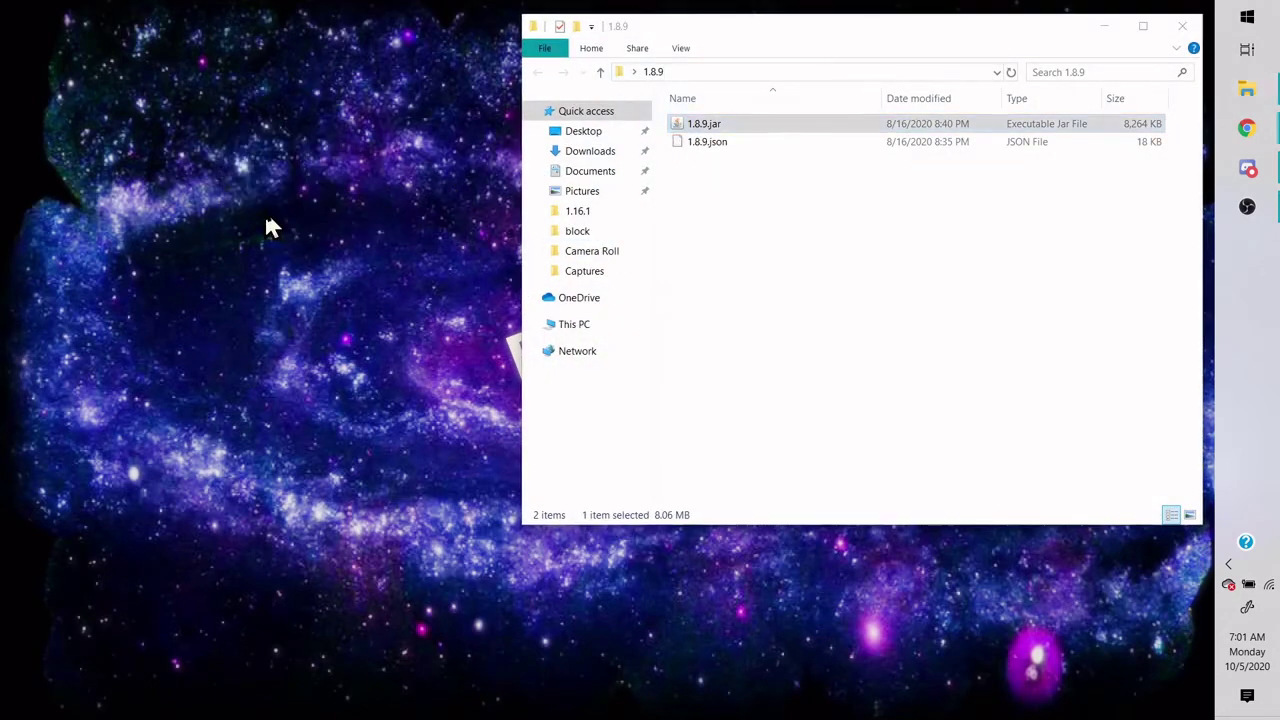
pyautogui.click(1182, 26)
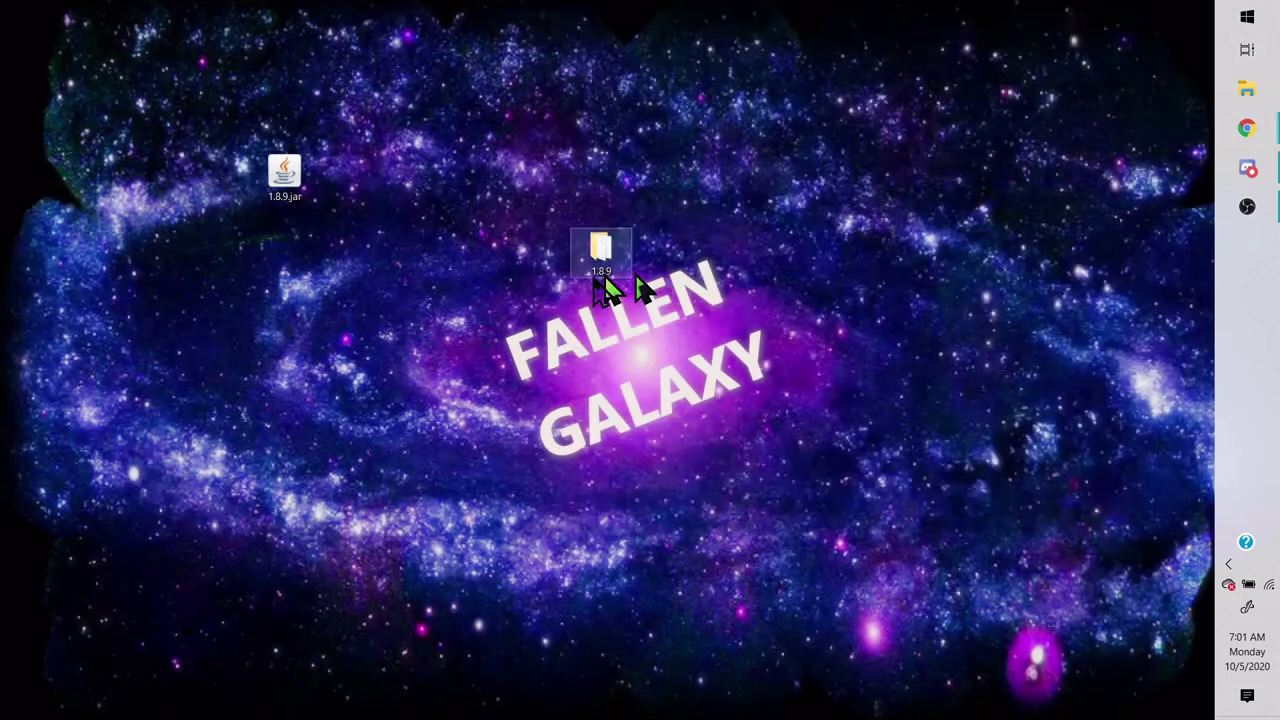
# - Delete the copied 1.8.9 folder from the desktop and put 1.8.9.jar near its place
pyautogui.rightClick(604, 272)
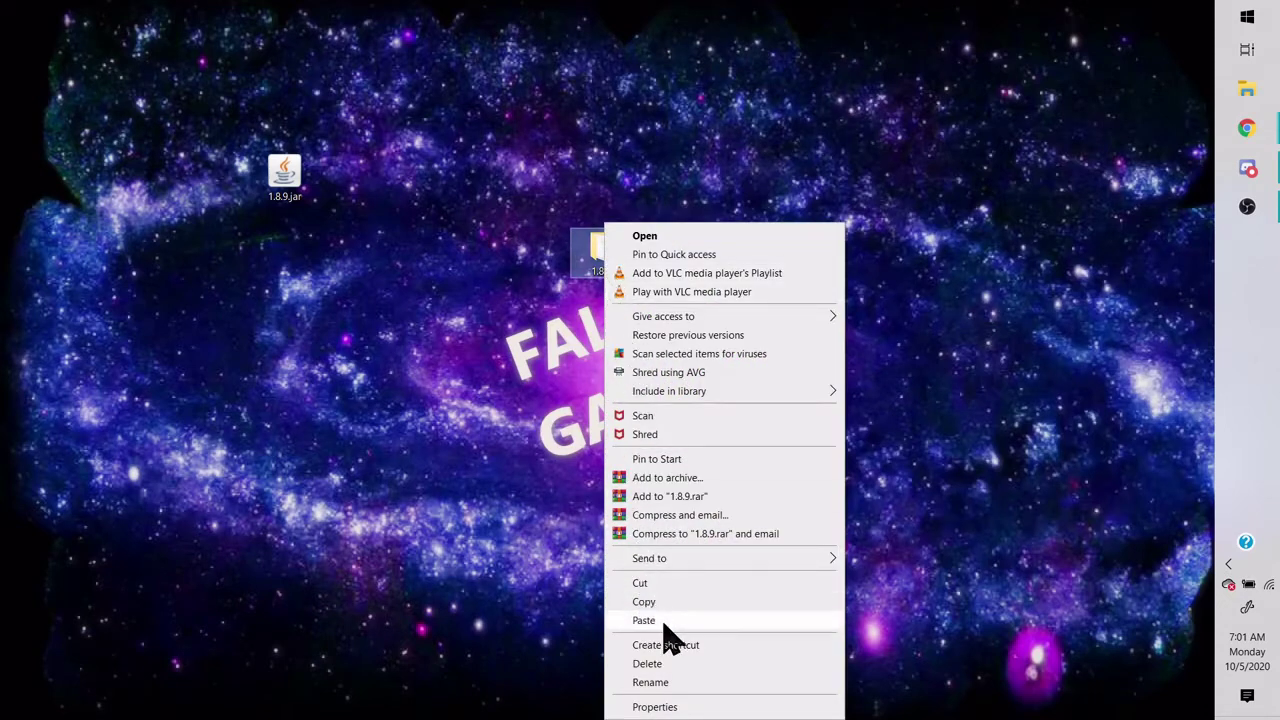
pyautogui.click(648, 664)
pyautogui.moveTo(284, 174); pyautogui.dragTo(606, 112)
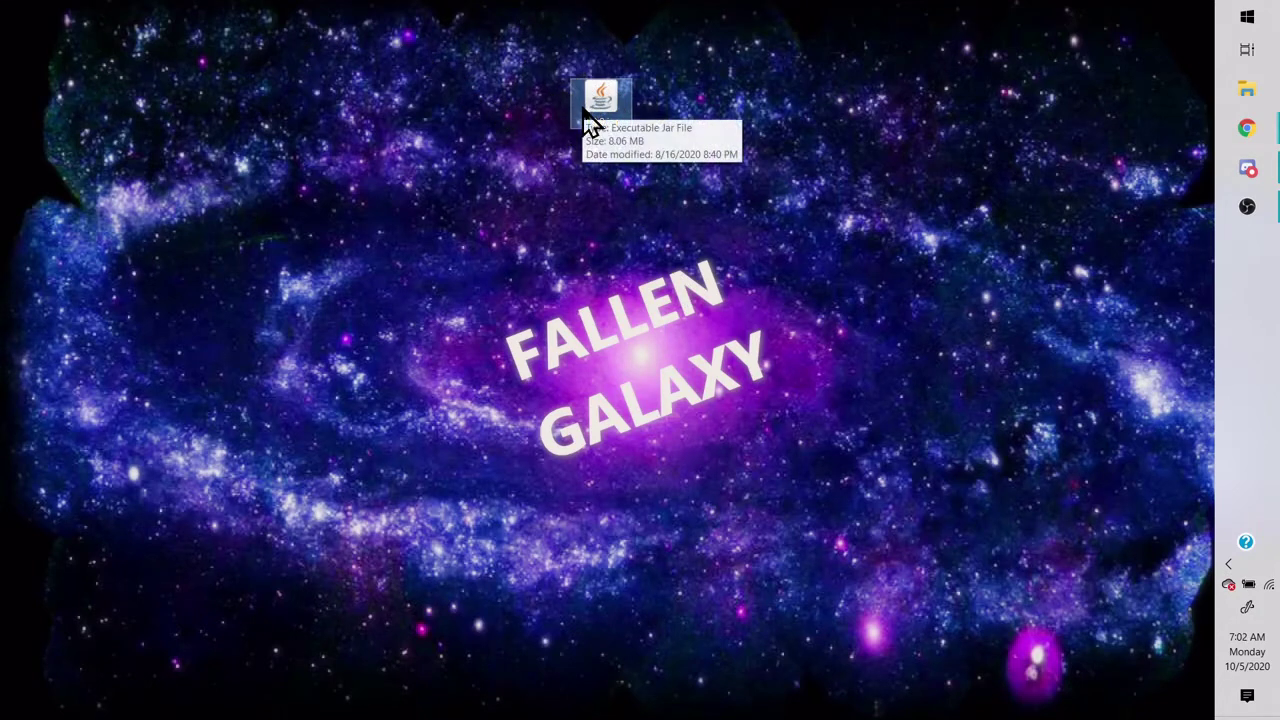
# - Open File Explorer and turn off file name extensions, keeping the window clear of the jar file on the desktop
pyautogui.click(1275, 95)
pyautogui.moveTo(780, 51); pyautogui.dragTo(765, 152)
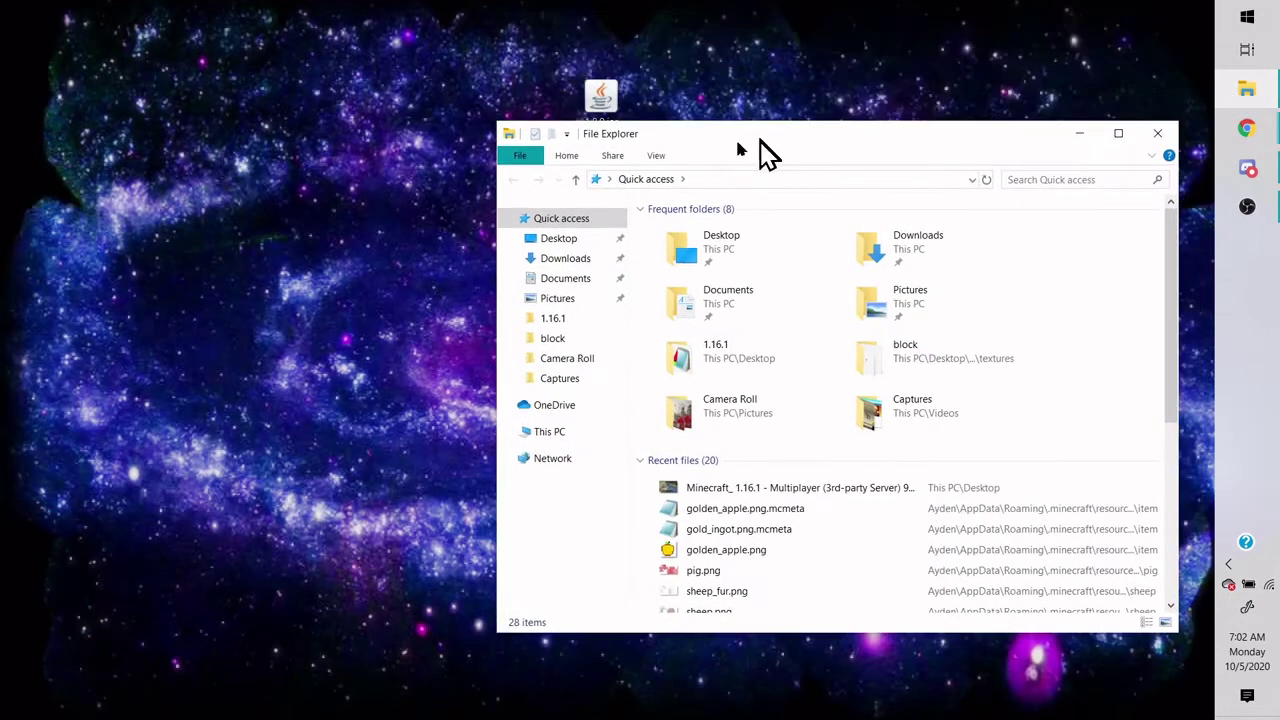
pyautogui.click(656, 156)
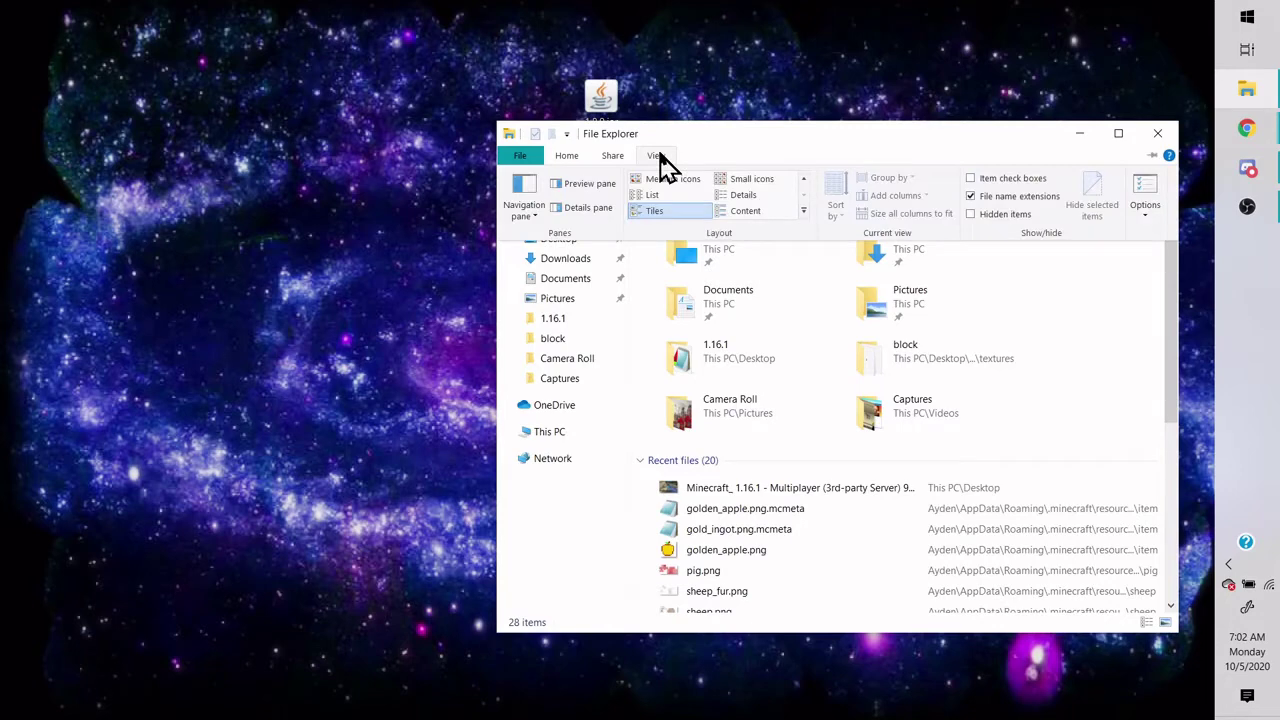
pyautogui.click(969, 199)
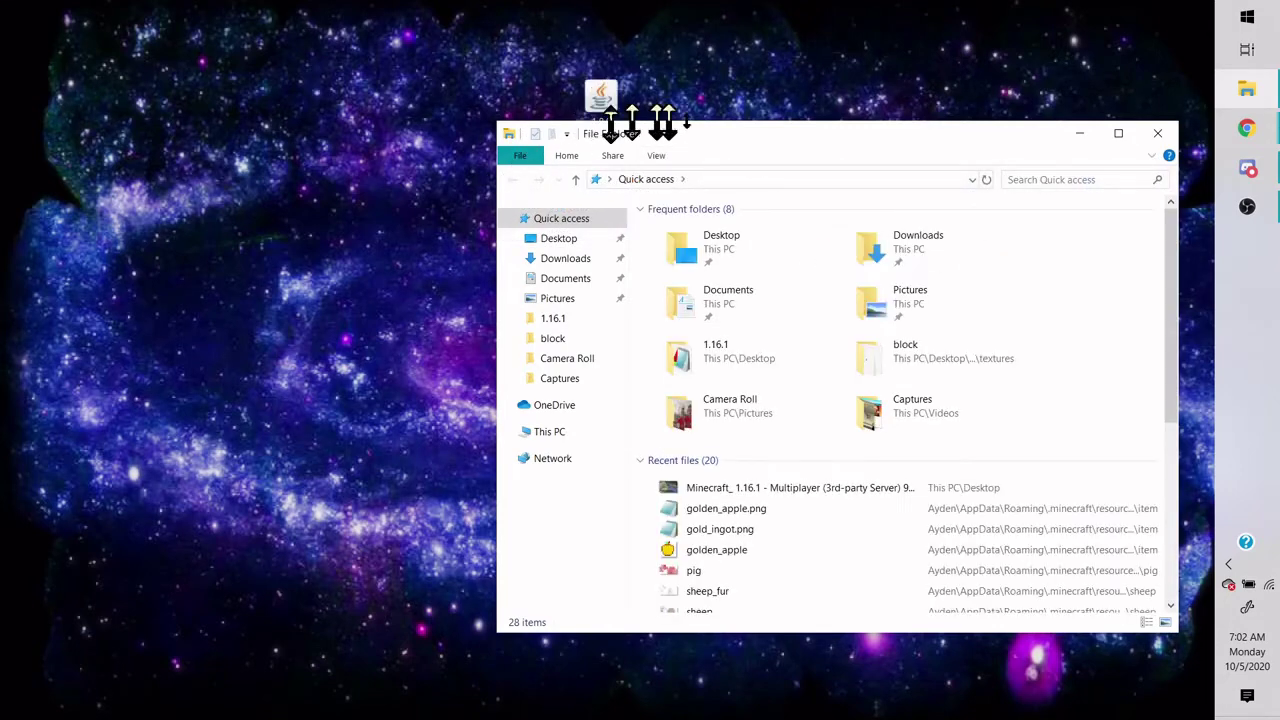
pyautogui.moveTo(724, 133); pyautogui.dragTo(717, 159)
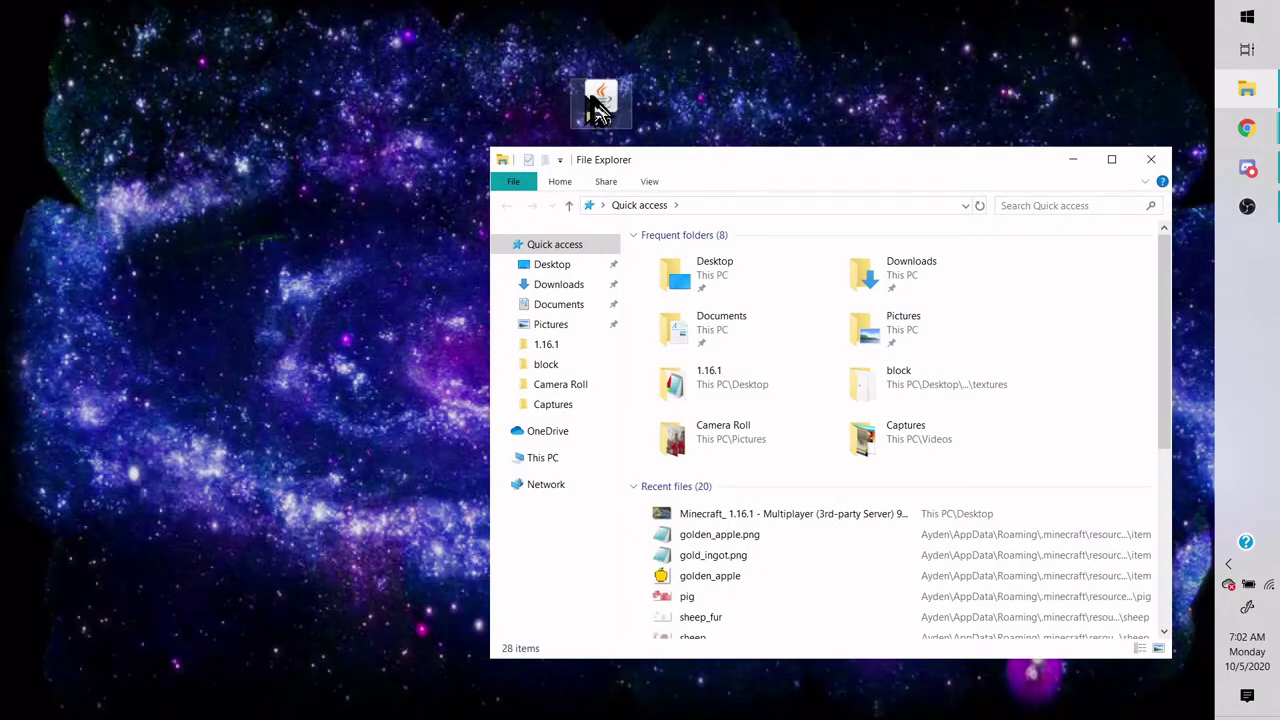
# - Turn on the display of file name extensions and close File Explorer
pyautogui.click(650, 183)
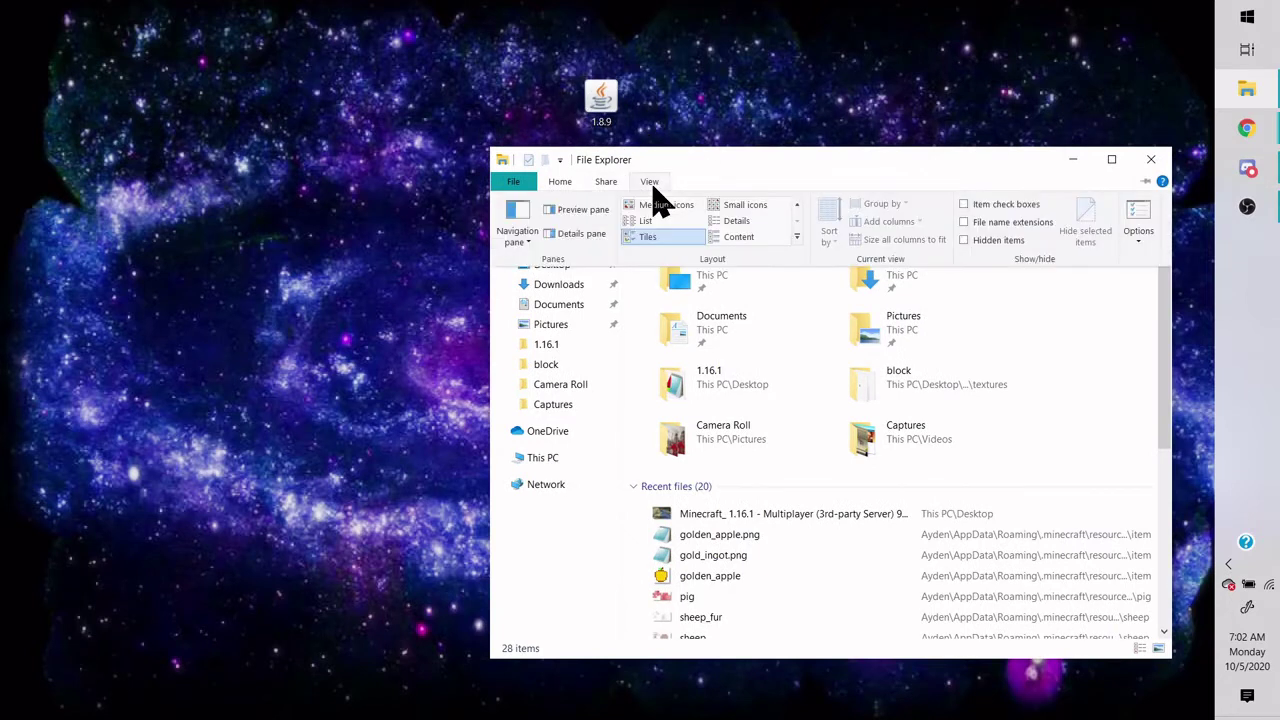
pyautogui.click(964, 223)
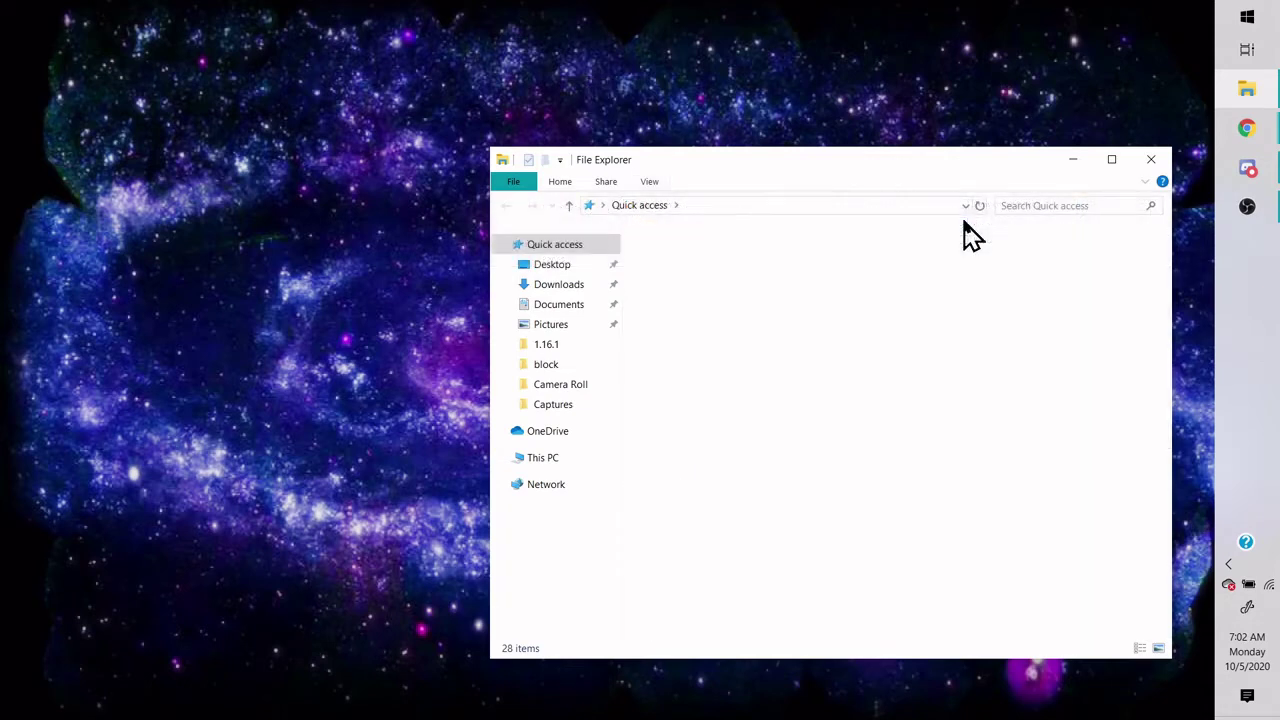
pyautogui.click(1146, 172)
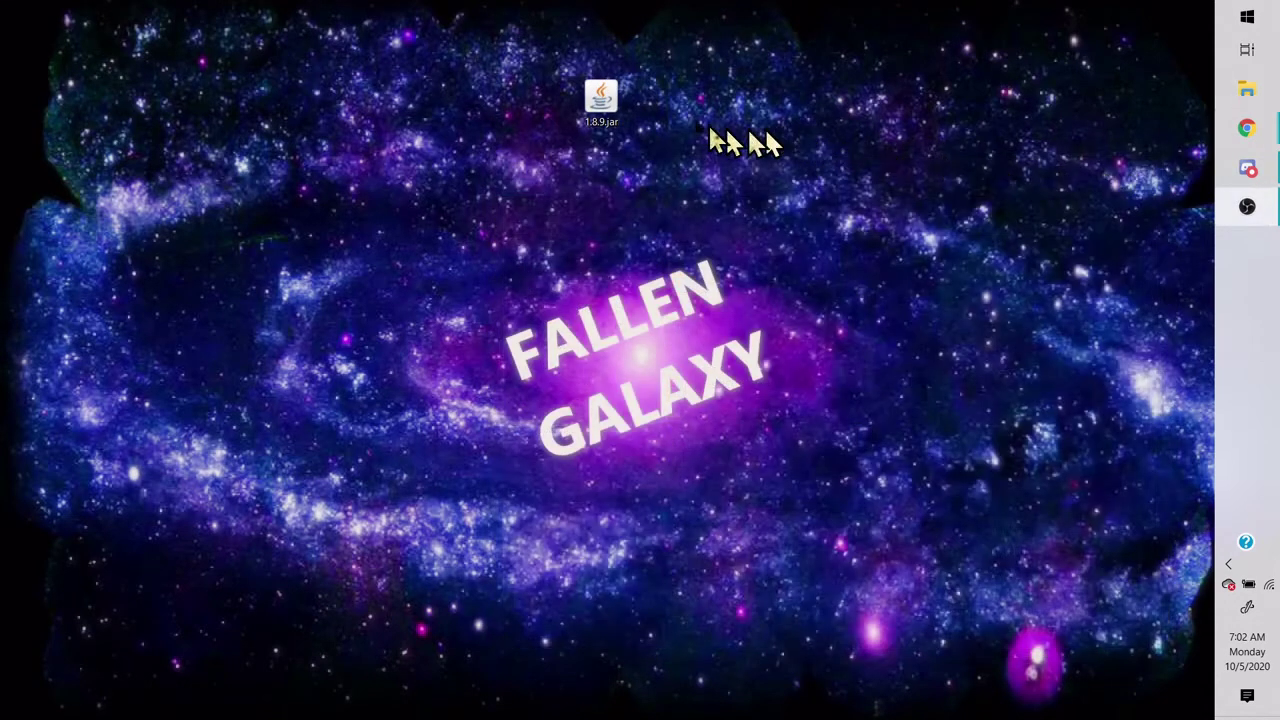
# - Rename 1.8.9.jar on the desktop to 1.8.9.zip and accept the extension change
pyautogui.click(610, 103)
pyautogui.rightClick(607, 96)
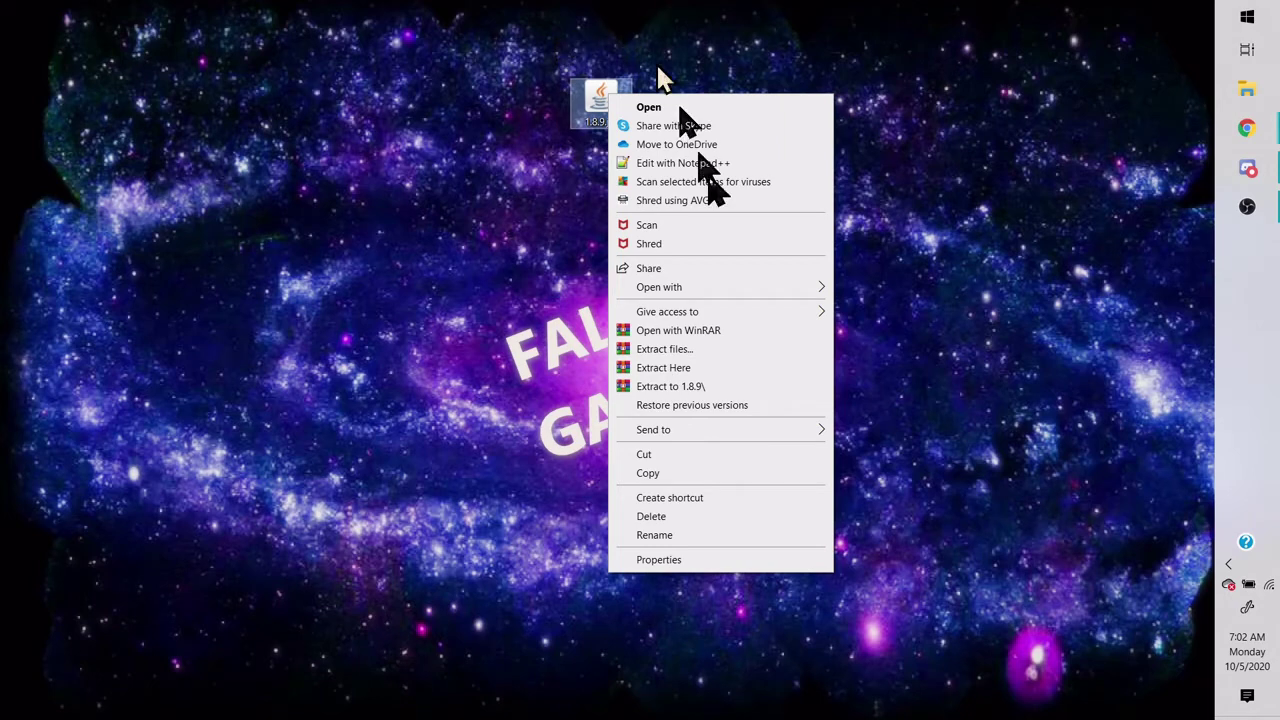
pyautogui.click(697, 535)
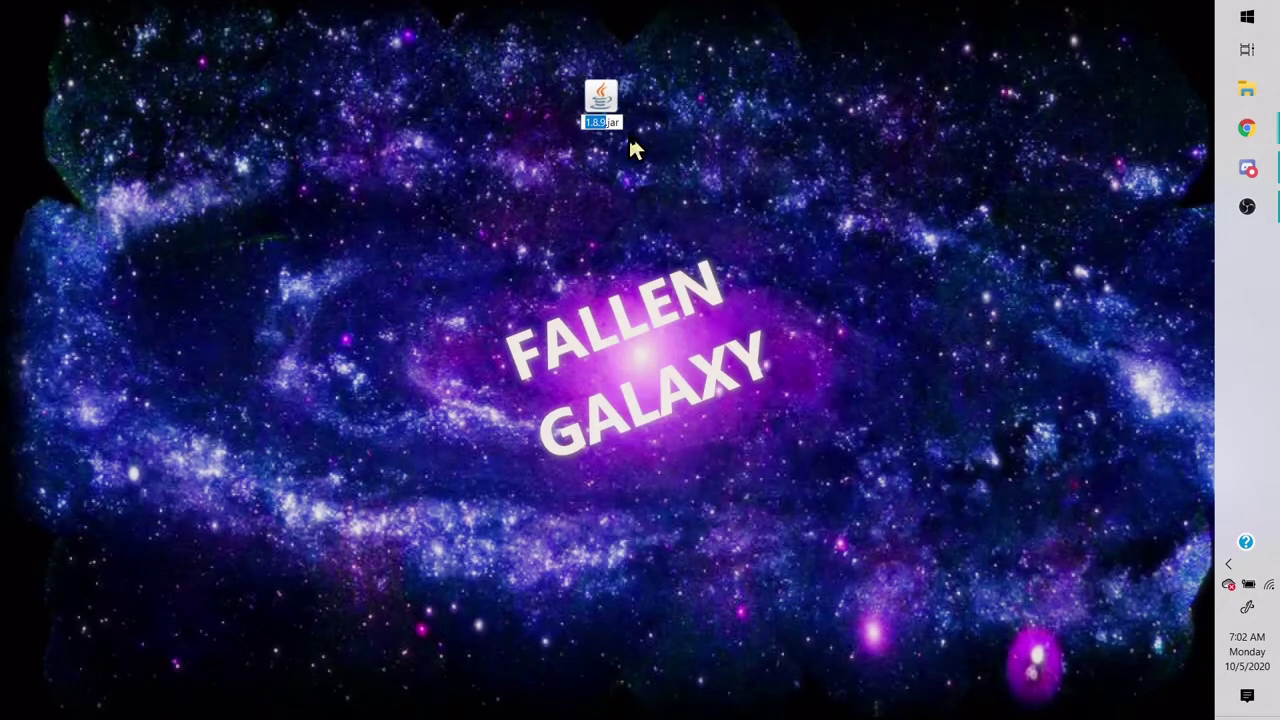
pyautogui.press(':')
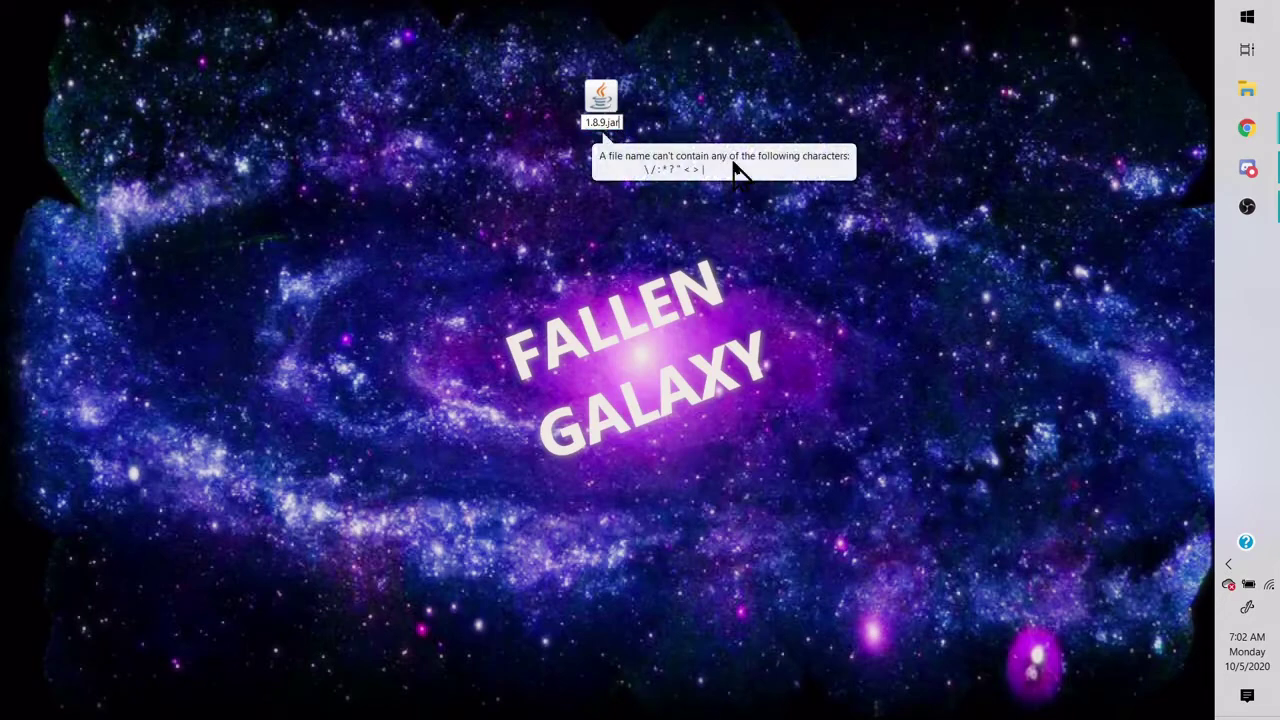
pyautogui.press('Delete')
pyautogui.press('Delete')
pyautogui.press('Delete')
pyautogui.press('Delete')
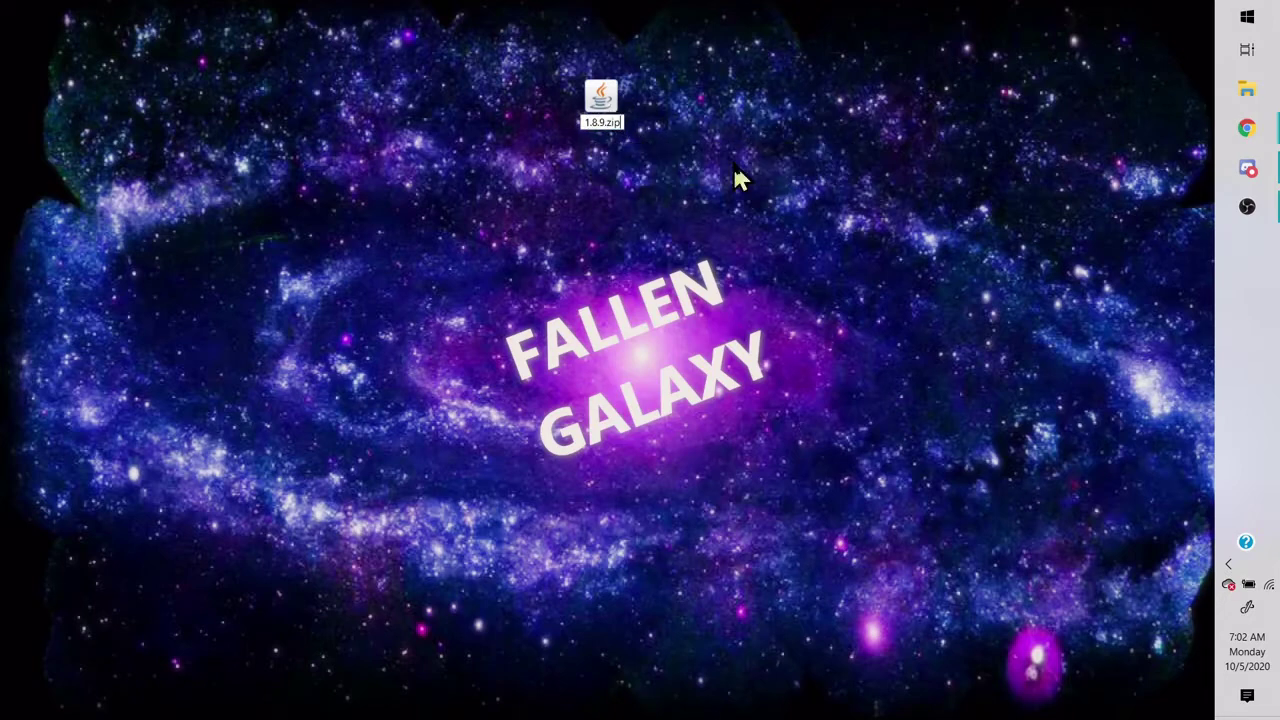
pyautogui.press('Return')
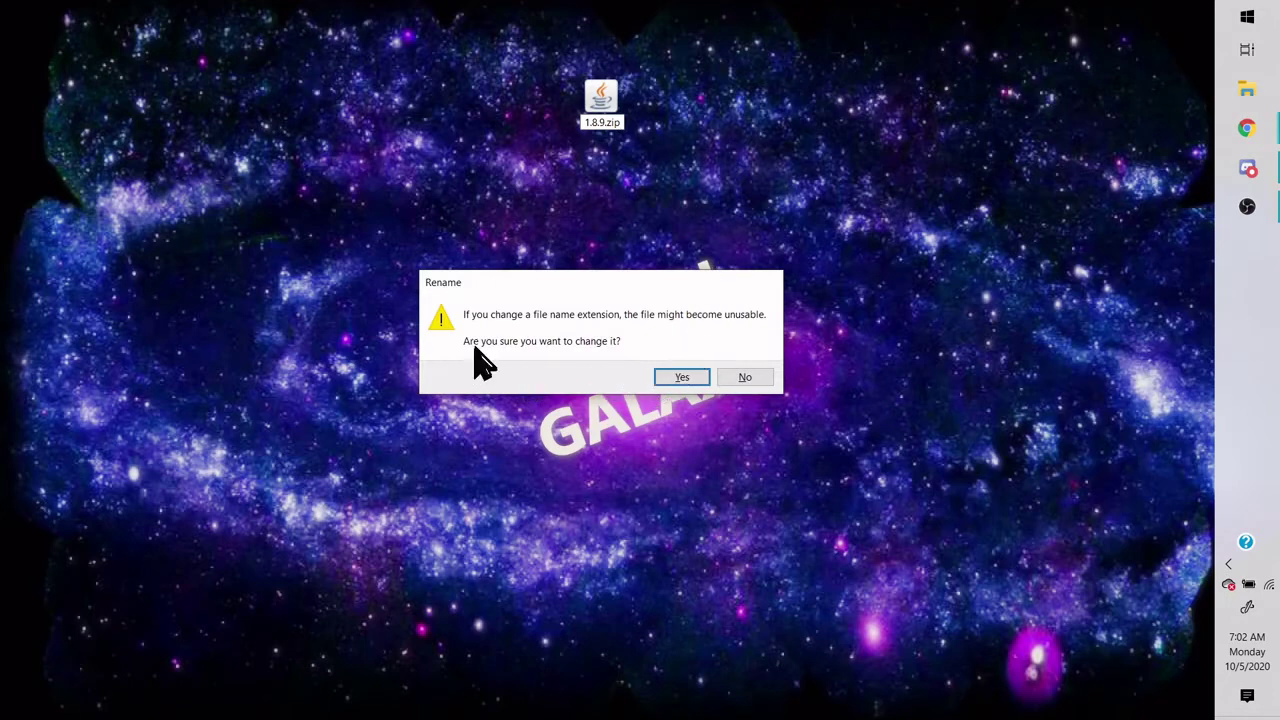
pyautogui.click(681, 379)
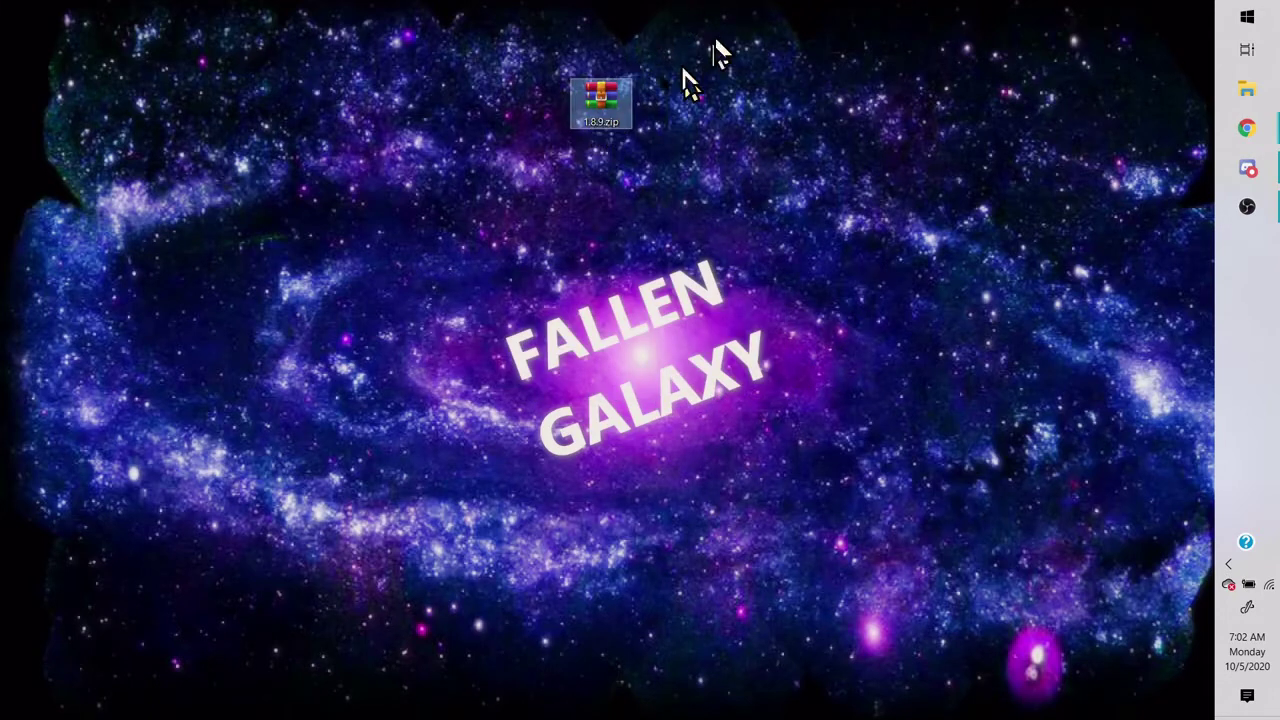
# - Extract 1.8.9.zip into a 1.8.9 folder on the desktop, keeping the default extraction options, and delete the zip file
pyautogui.rightClick(589, 85)
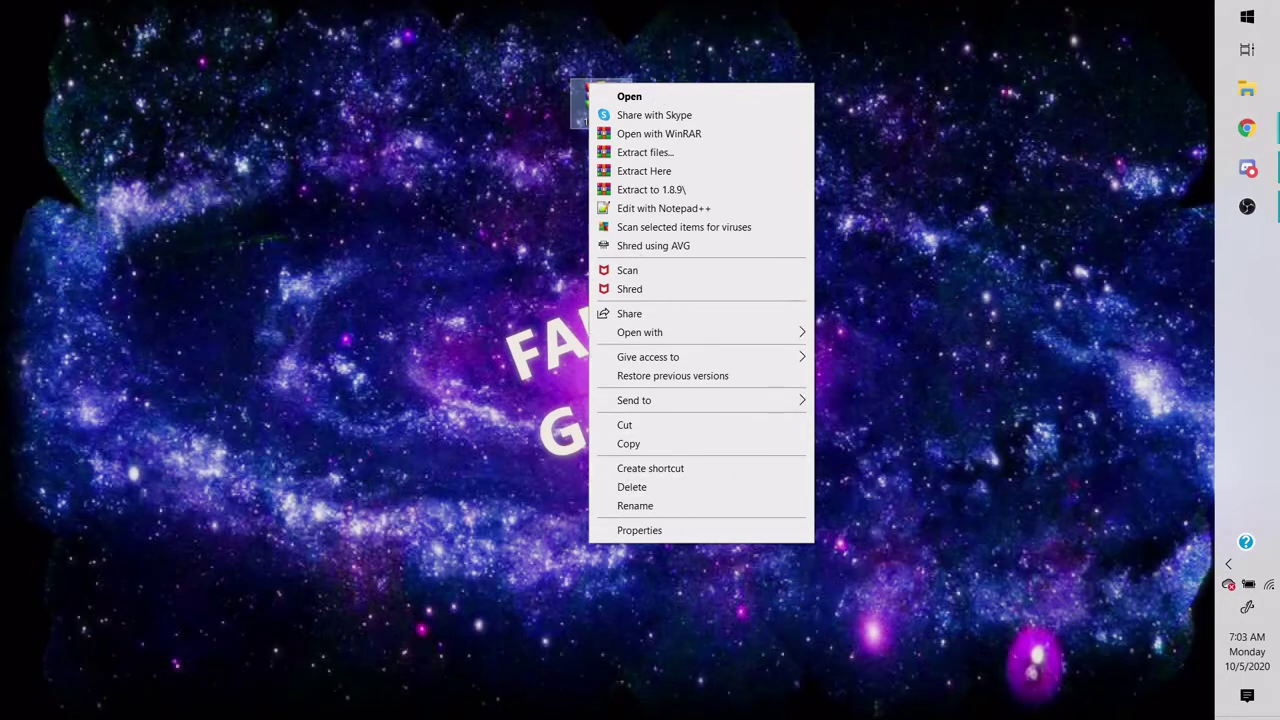
pyautogui.click(634, 155)
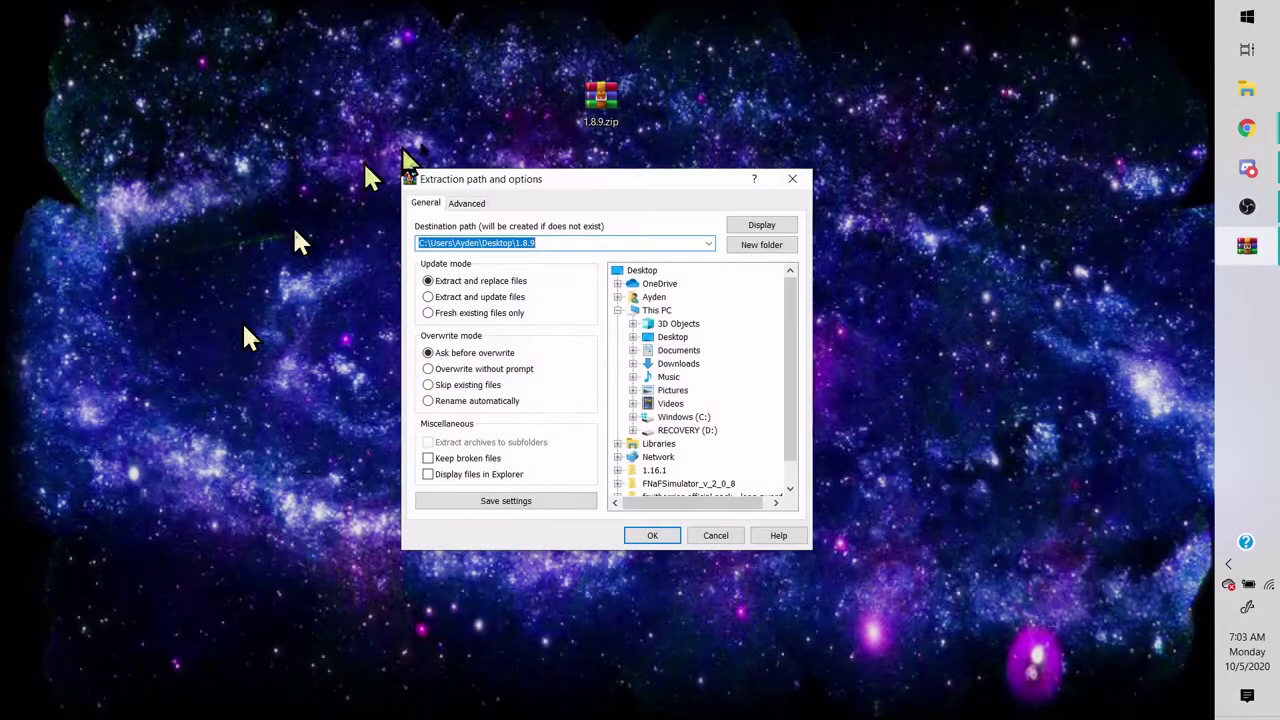
pyautogui.click(645, 535)
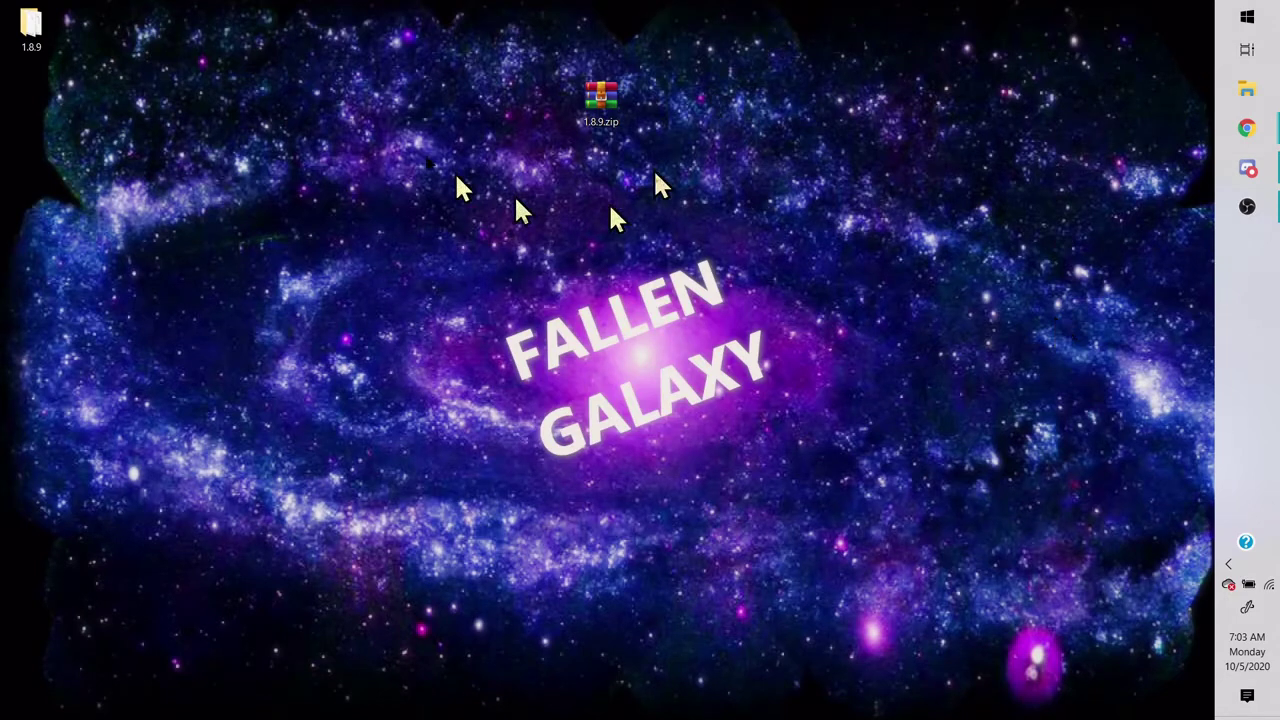
pyautogui.rightClick(600, 100)
pyautogui.click(640, 503)
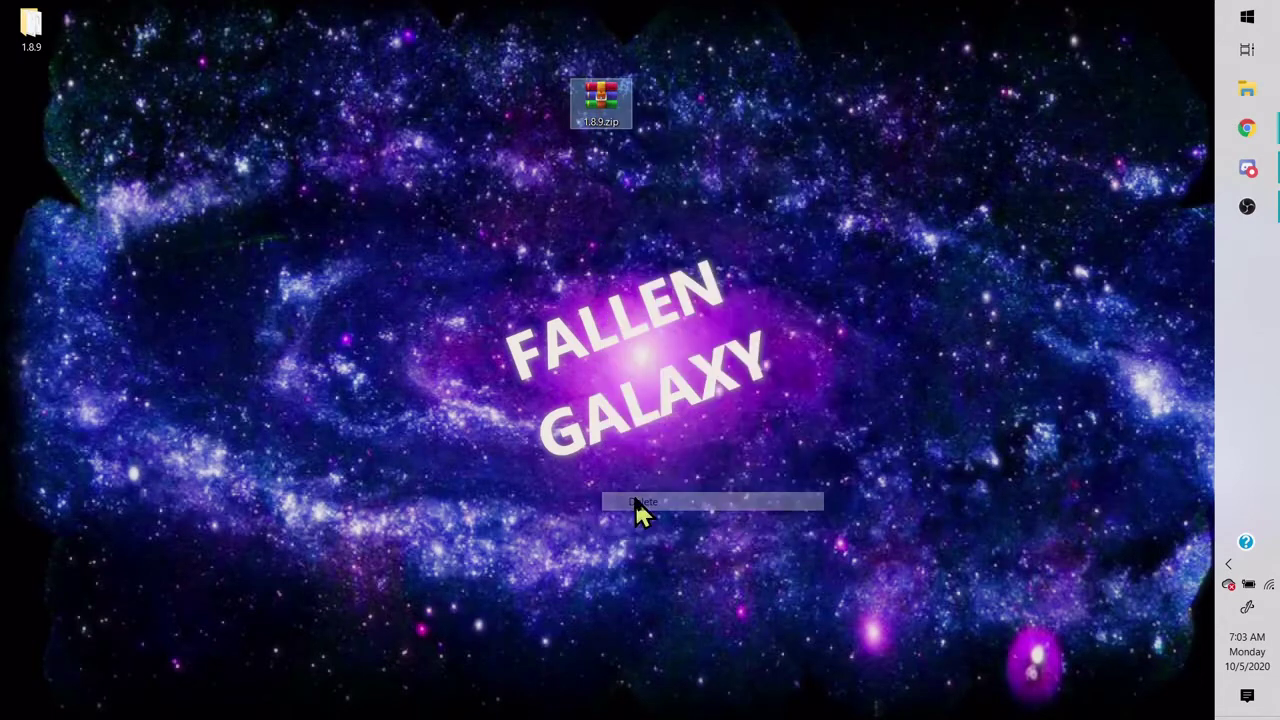
# - Move the extracted 1.8.9 folder to the middle of the desktop and open it to look over its contents
pyautogui.moveTo(40, 28); pyautogui.dragTo(603, 320)
pyautogui.doubleClick(598, 330)
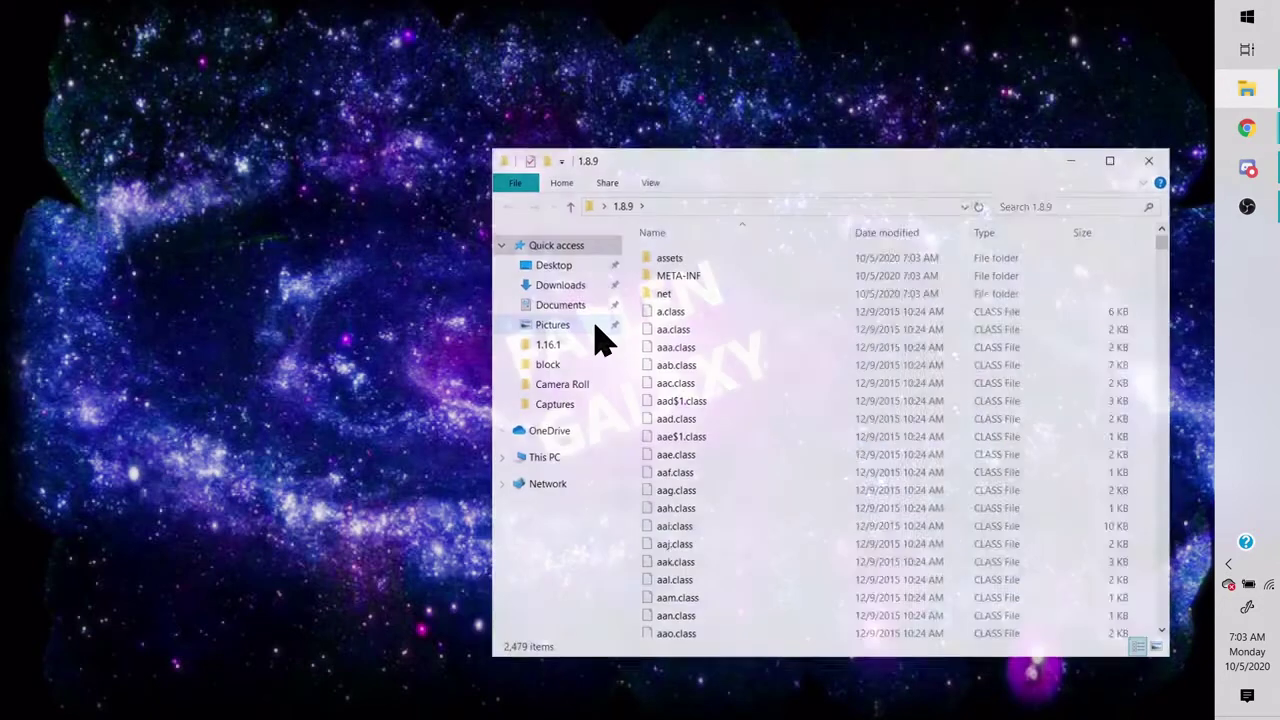
pyautogui.scroll(-17, 795, 335)
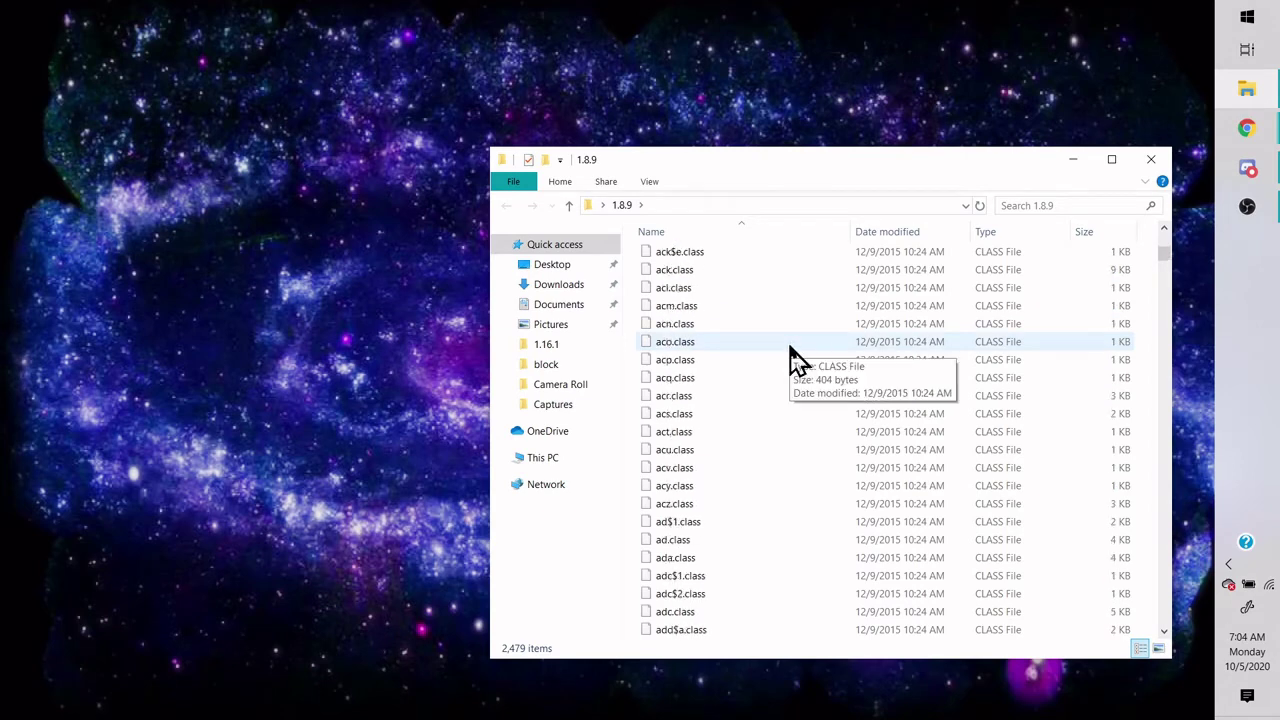
pyautogui.scroll(1, 805, 362)
pyautogui.rightClick(803, 355)
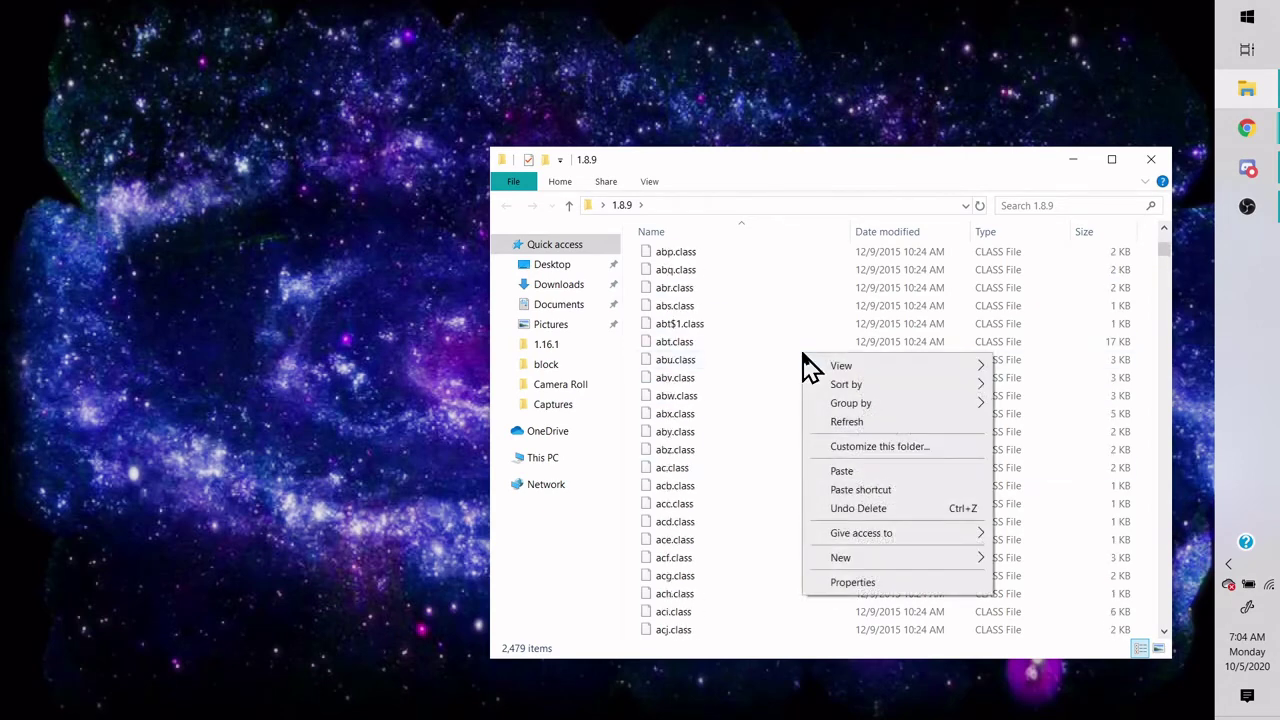
pyautogui.click(670, 367)
pyautogui.scroll(16, 734, 349)
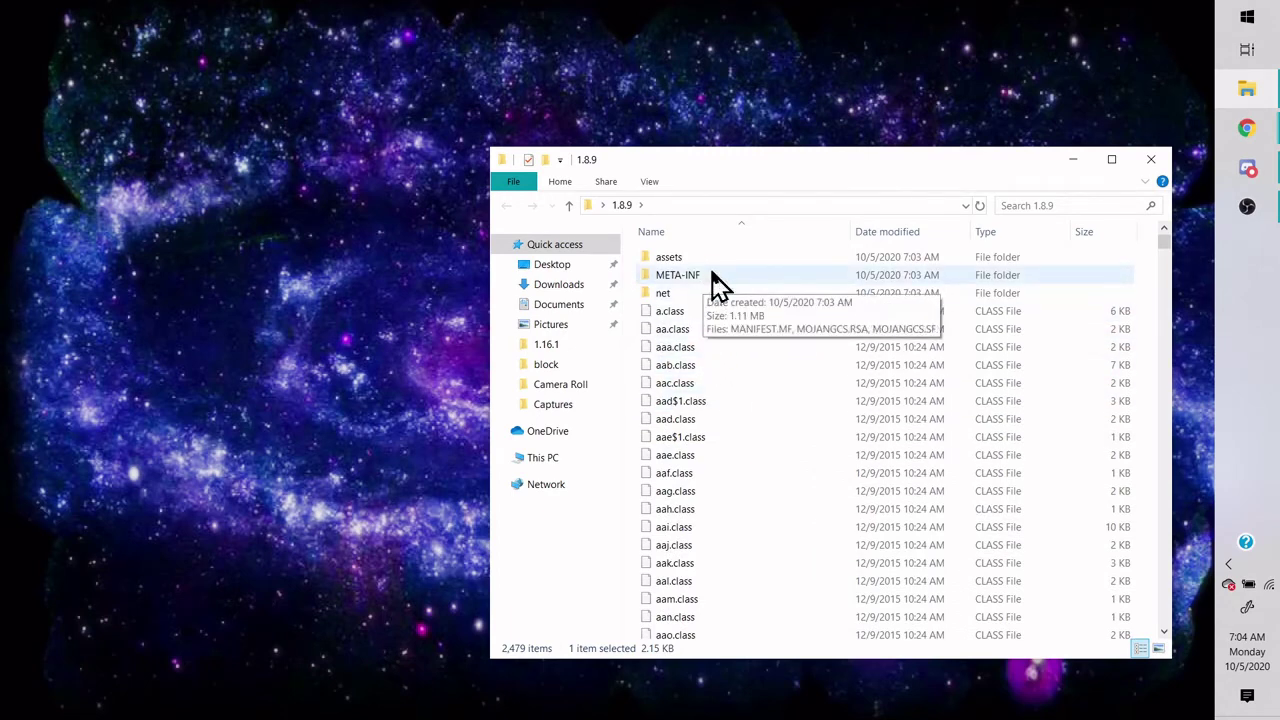
# - Delete everything in the 1.8.9 folder except the assets folder, keeping the progress window clear of the file list
pyautogui.moveTo(712, 272); pyautogui.dragTo(712, 715)
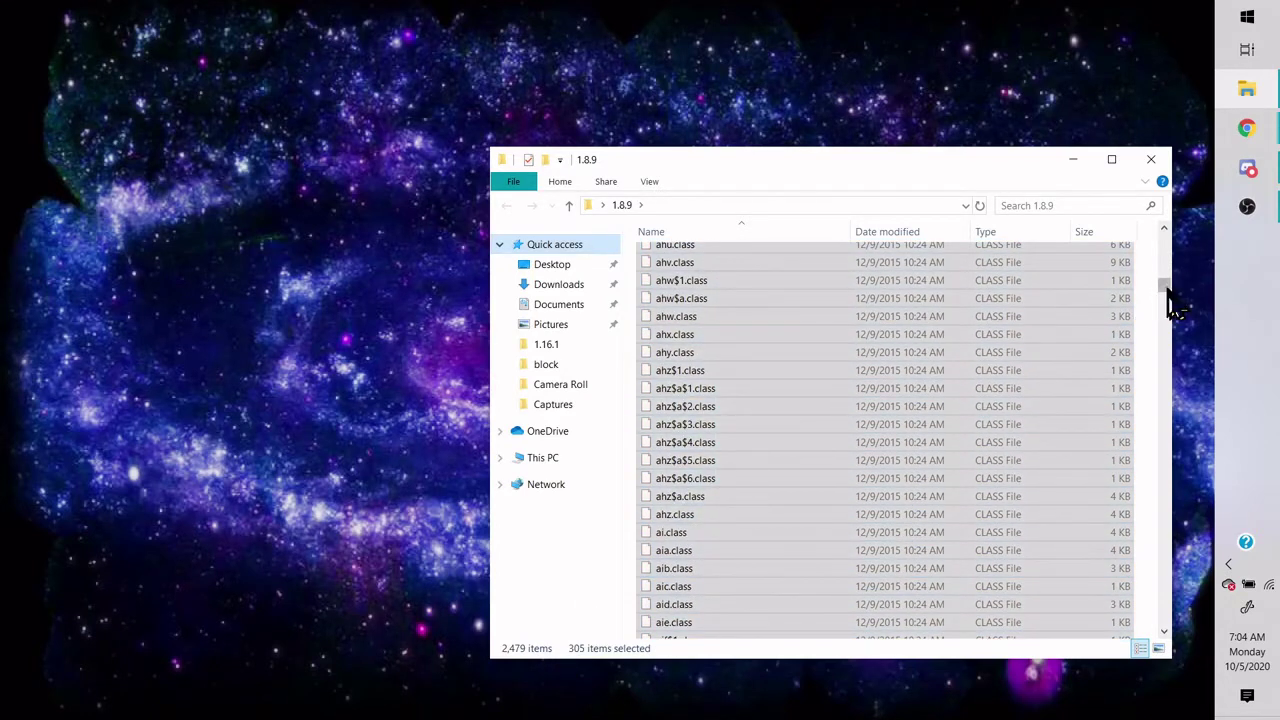
pyautogui.scroll(10, 985, 630)
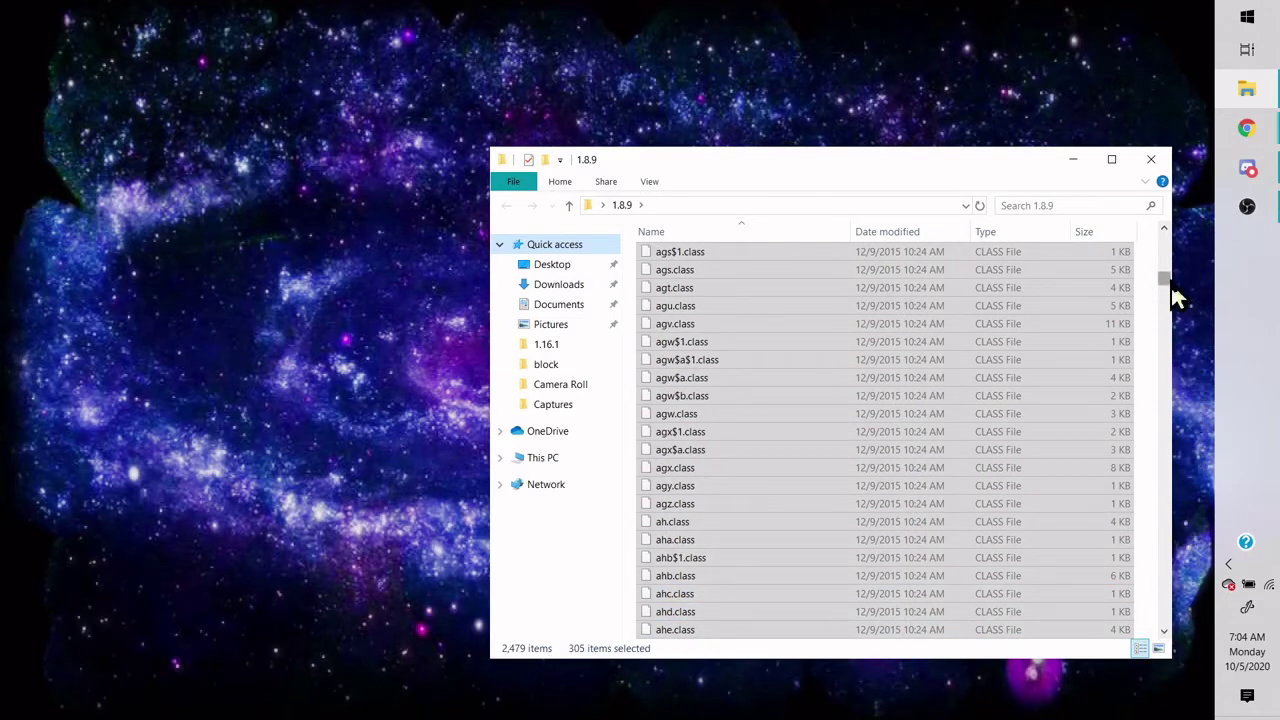
pyautogui.moveTo(1175, 295); pyautogui.dragTo(1160, 622)
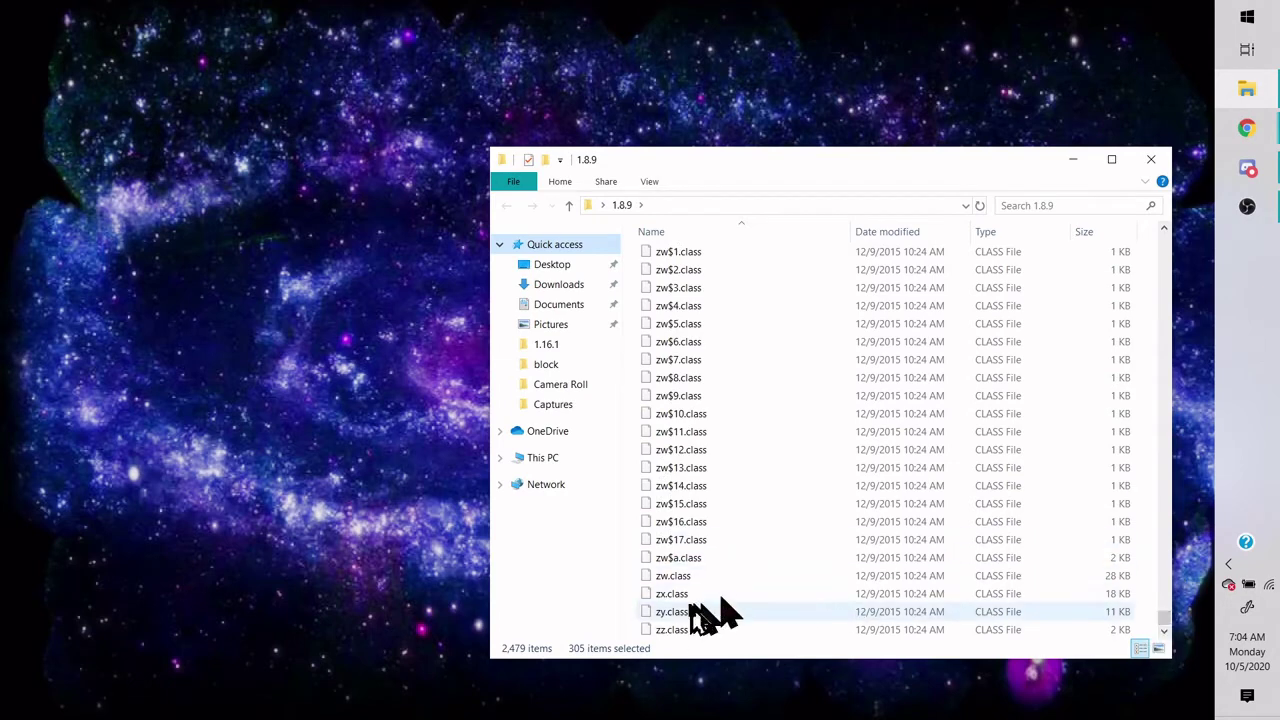
pyautogui.moveTo(638, 640); pyautogui.dragTo(875, 18)
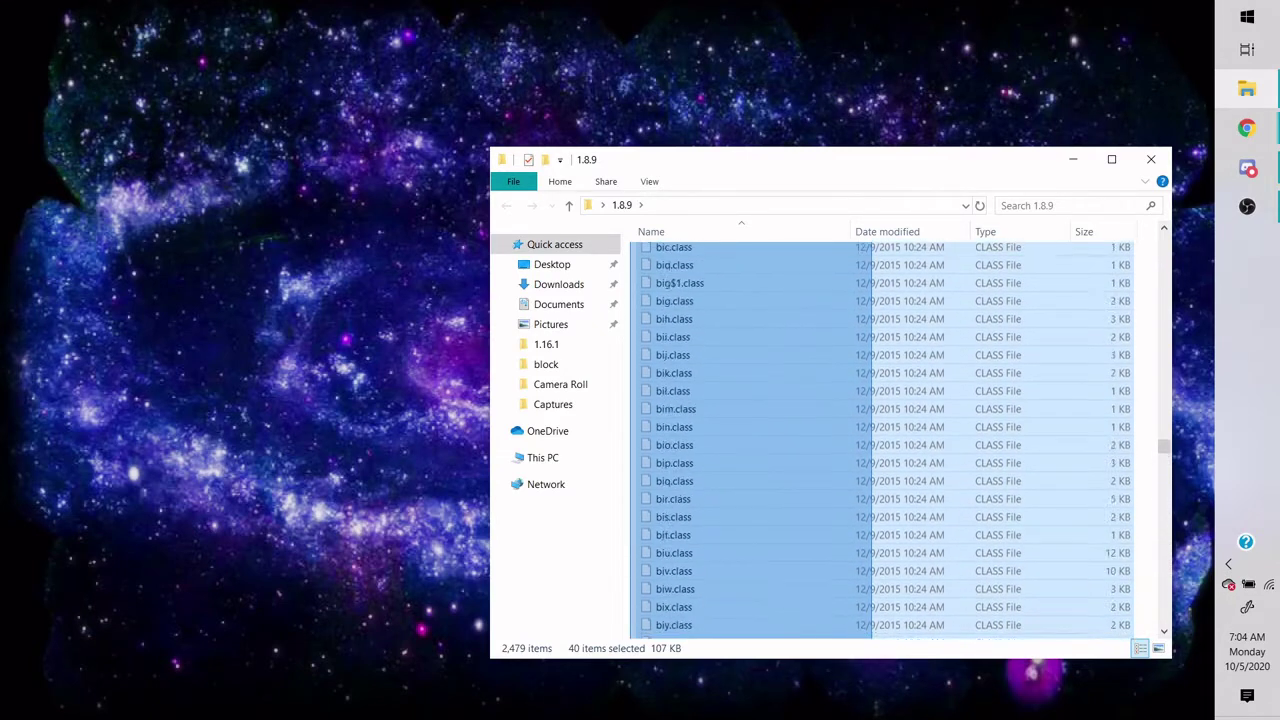
pyautogui.moveTo(875, 18); pyautogui.dragTo(875, 18)
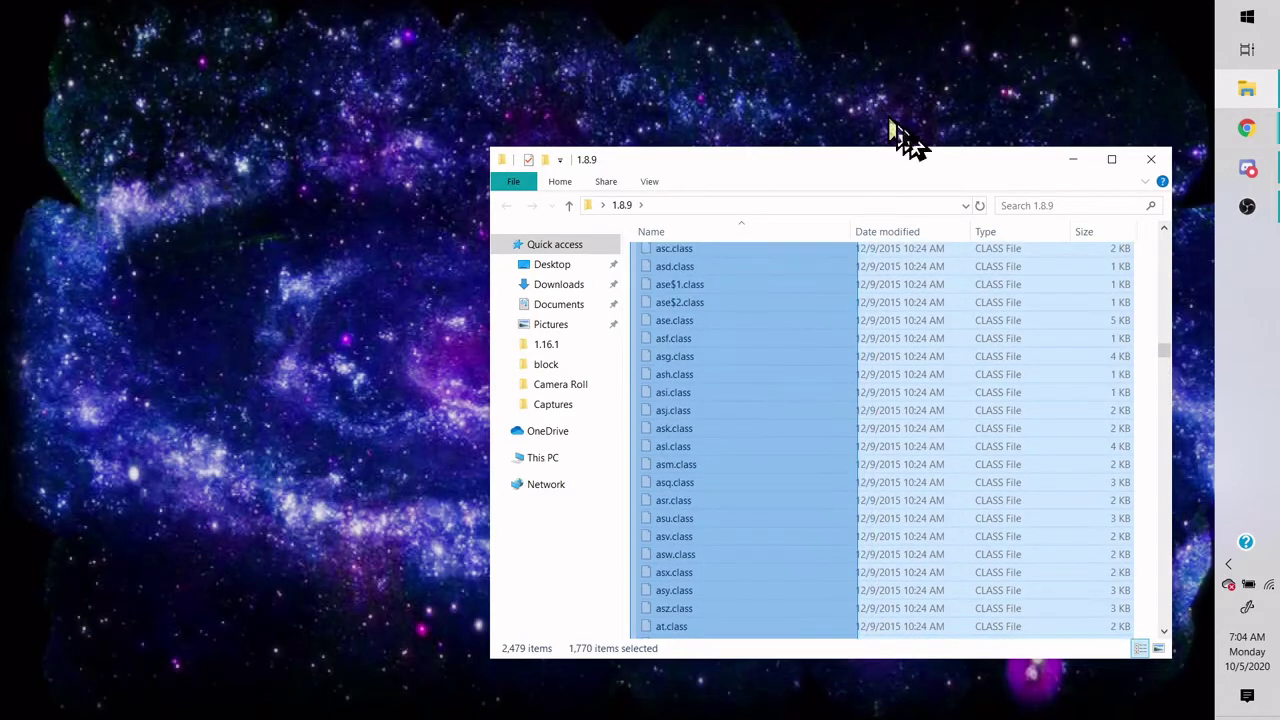
pyautogui.moveTo(875, 18); pyautogui.dragTo(730, 5)
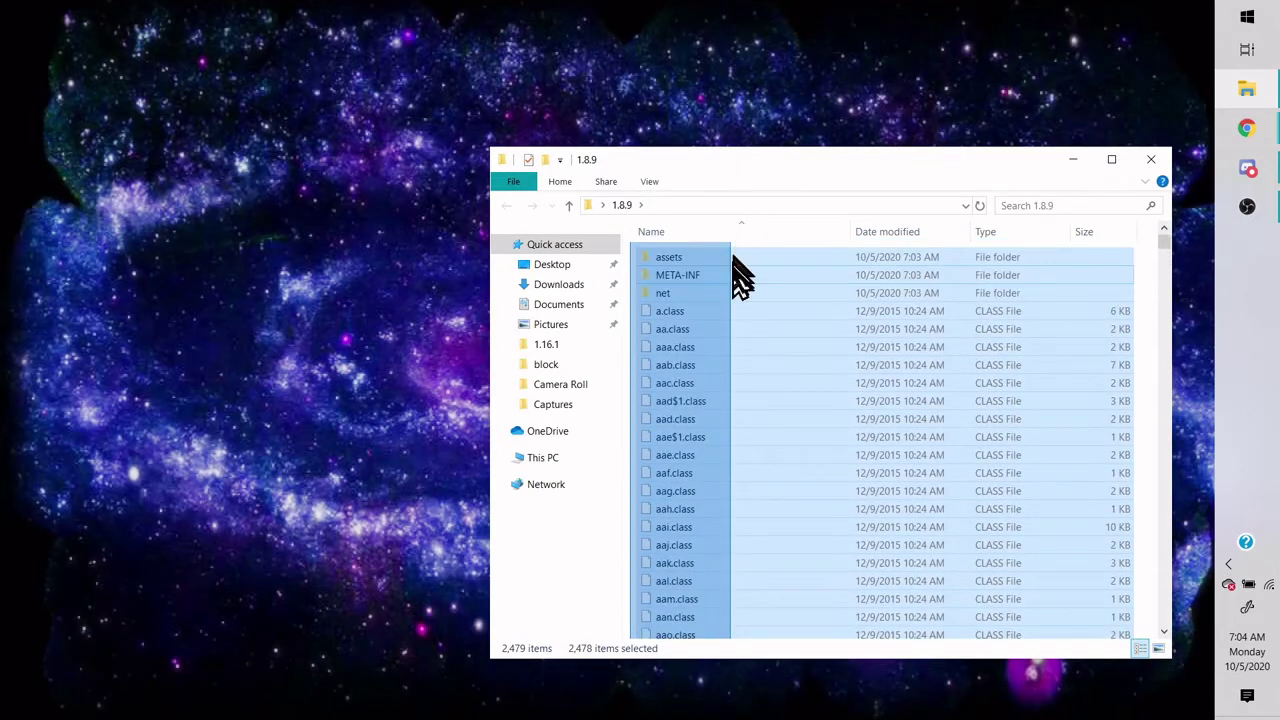
pyautogui.moveTo(734, 257); pyautogui.dragTo(756, 279)
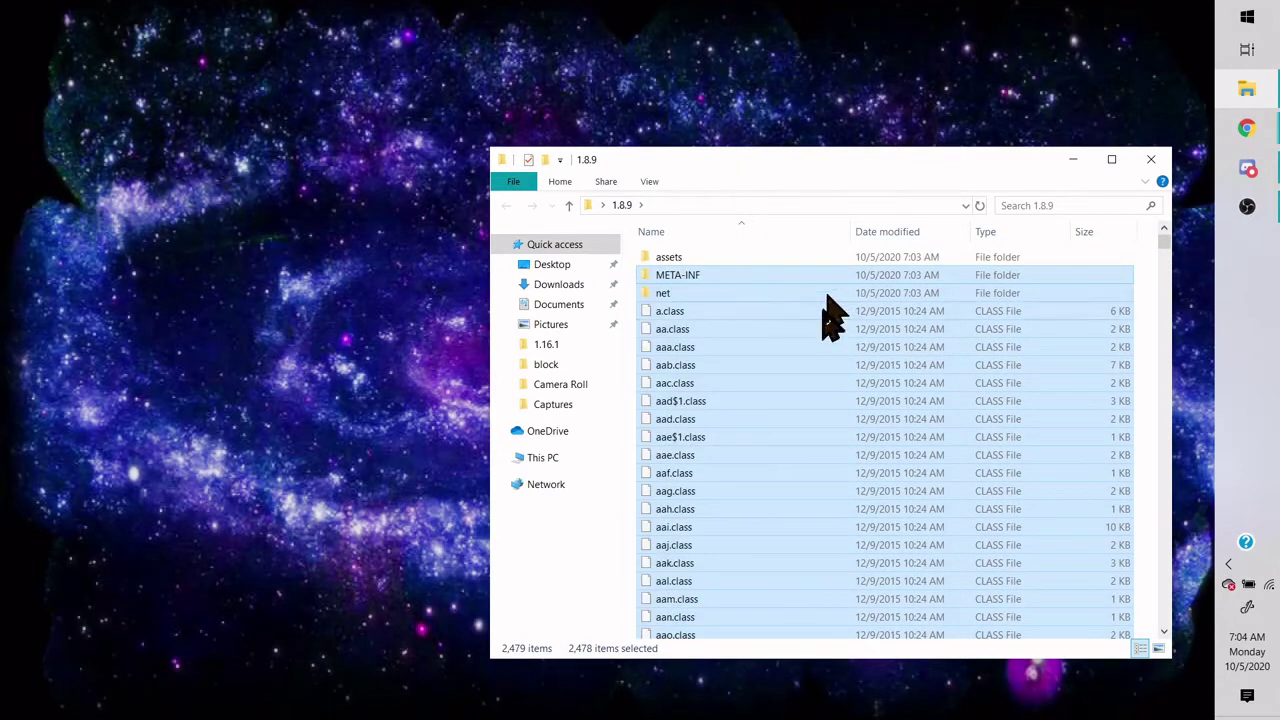
pyautogui.rightClick(824, 316)
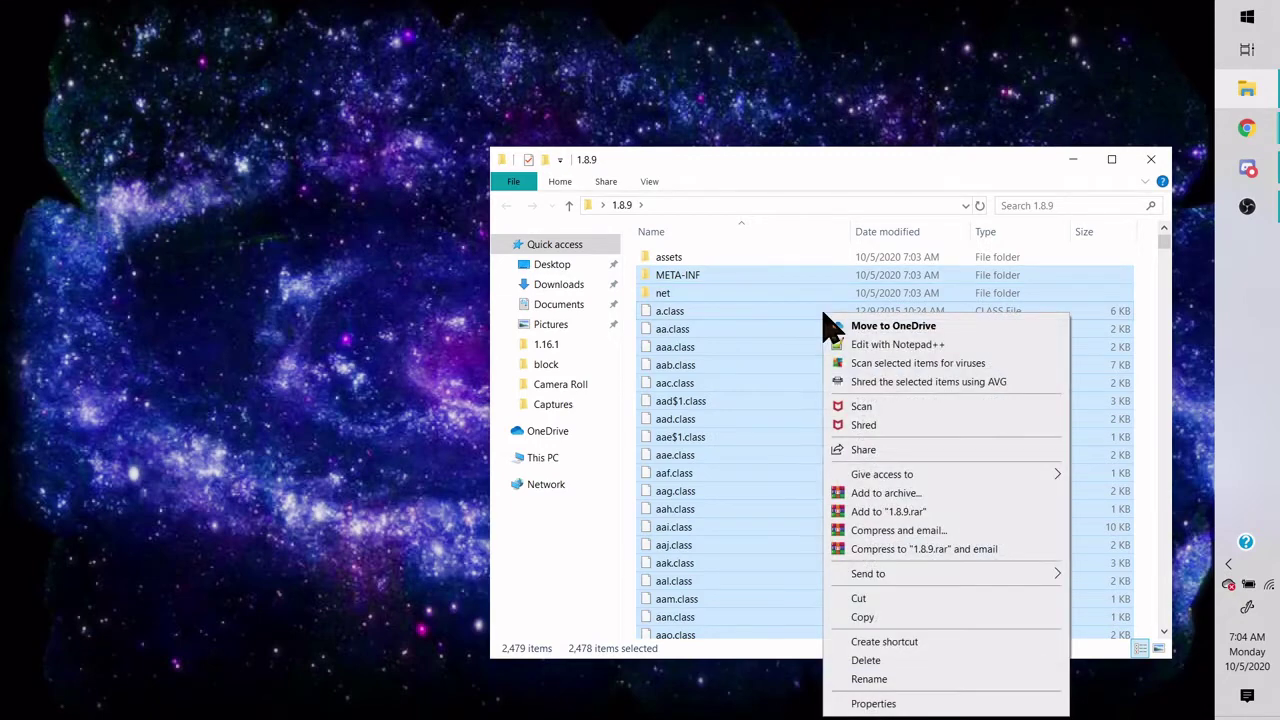
pyautogui.click(866, 660)
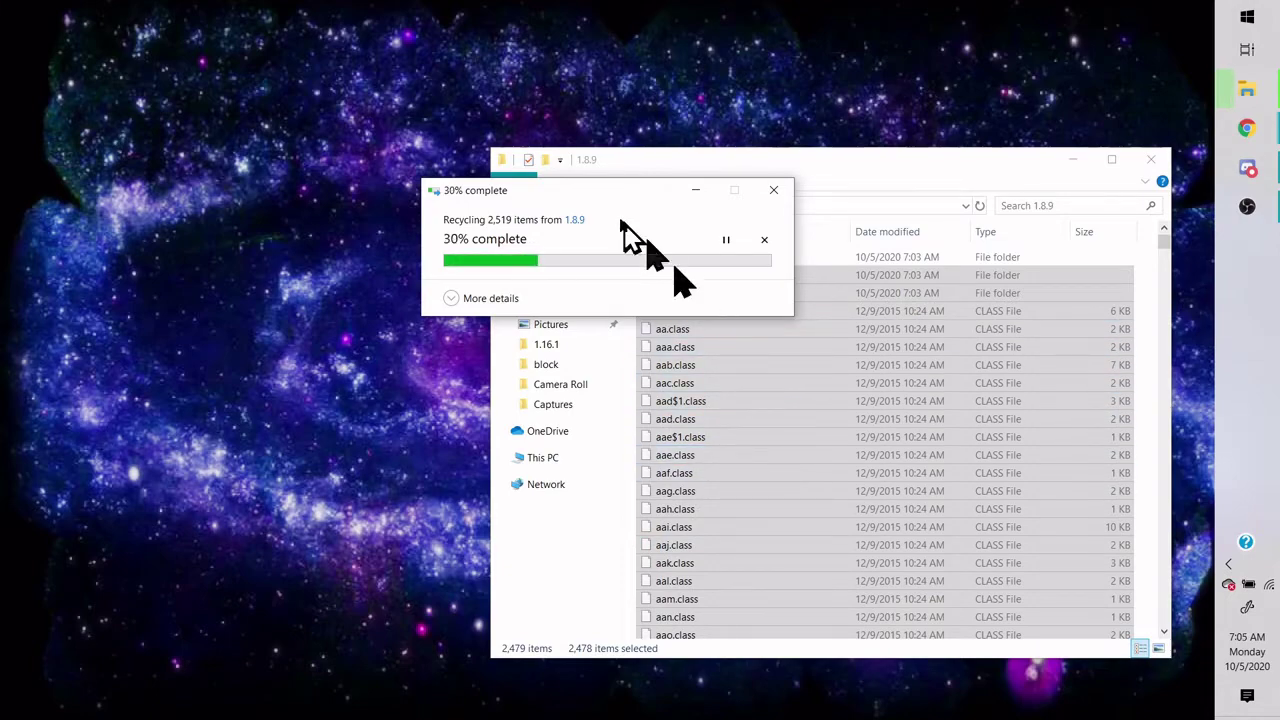
pyautogui.moveTo(612, 195); pyautogui.dragTo(684, 30)
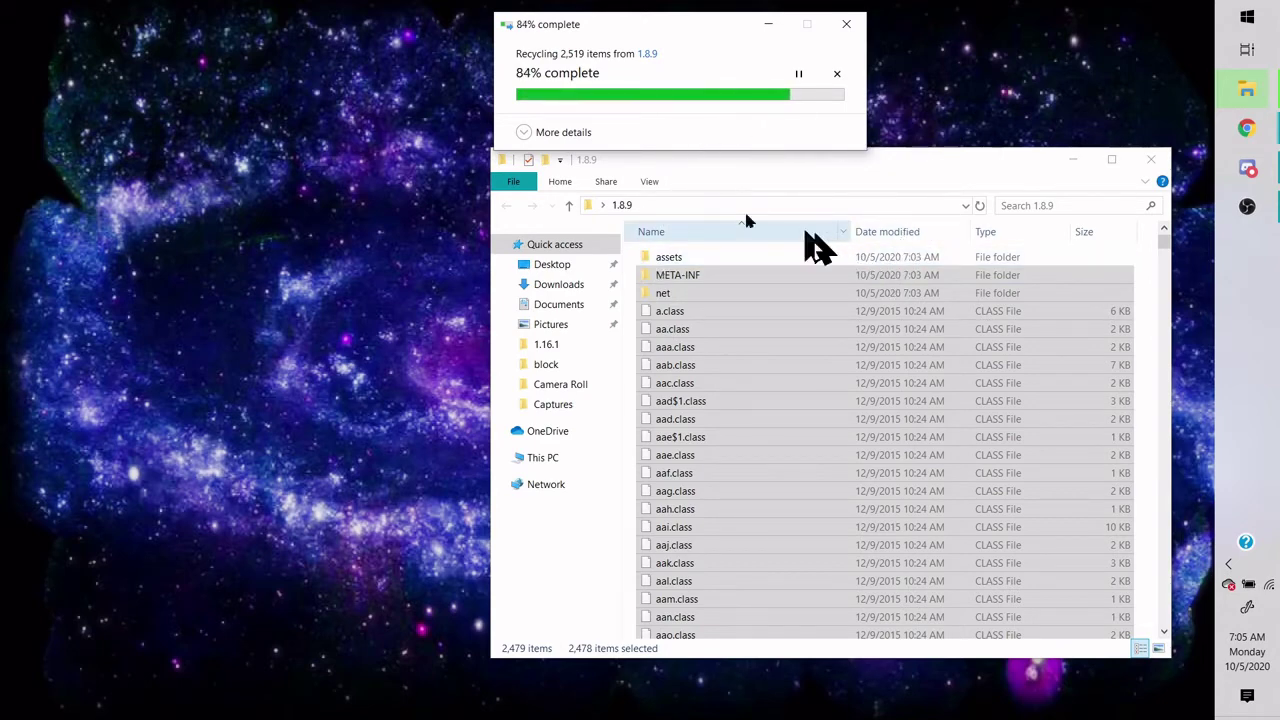
pyautogui.moveTo(698, 32); pyautogui.dragTo(405, 62)
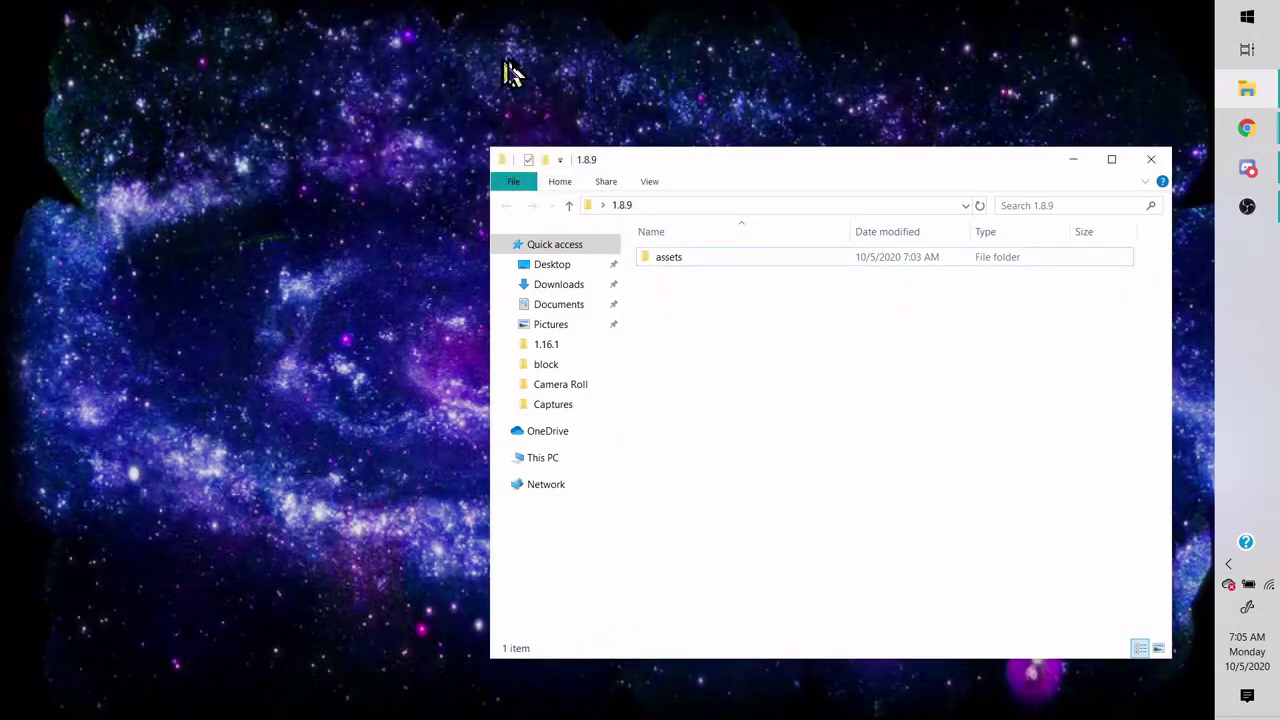
# - Open the textures folder inside assets and minecraft, and maximize the File Explorer window
pyautogui.click(645, 256)
pyautogui.doubleClick(645, 258)
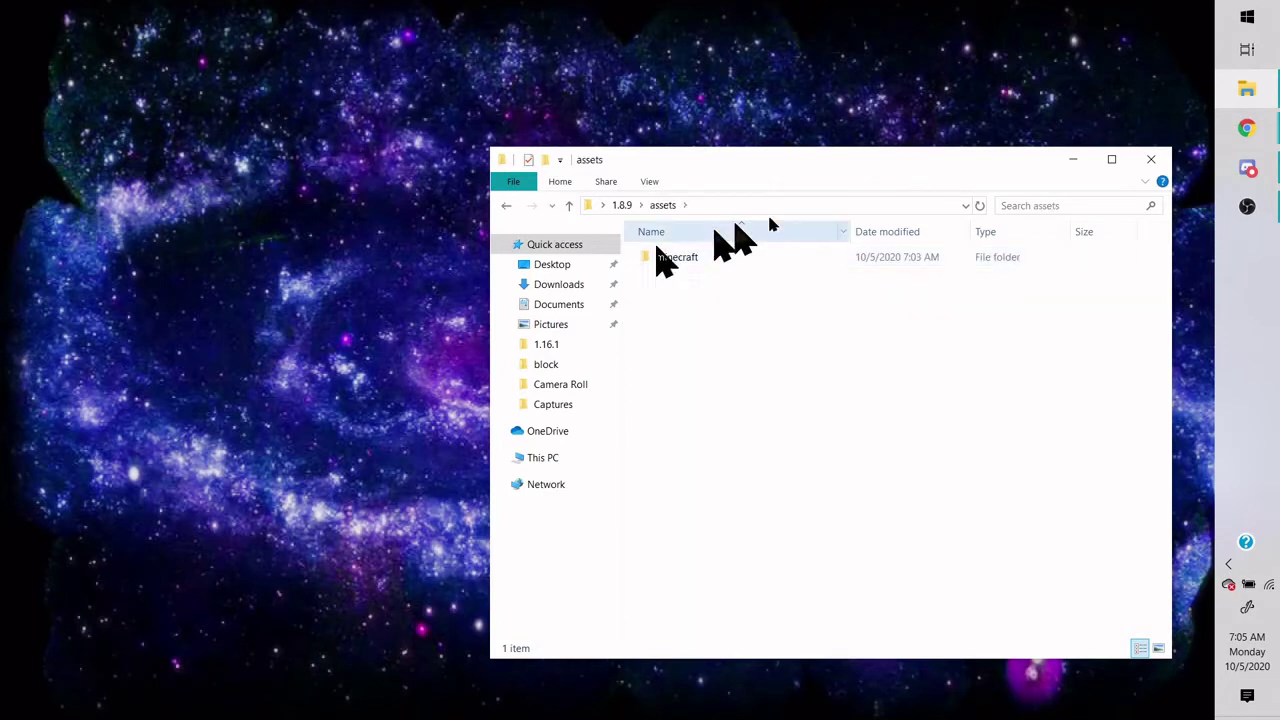
pyautogui.doubleClick(680, 258)
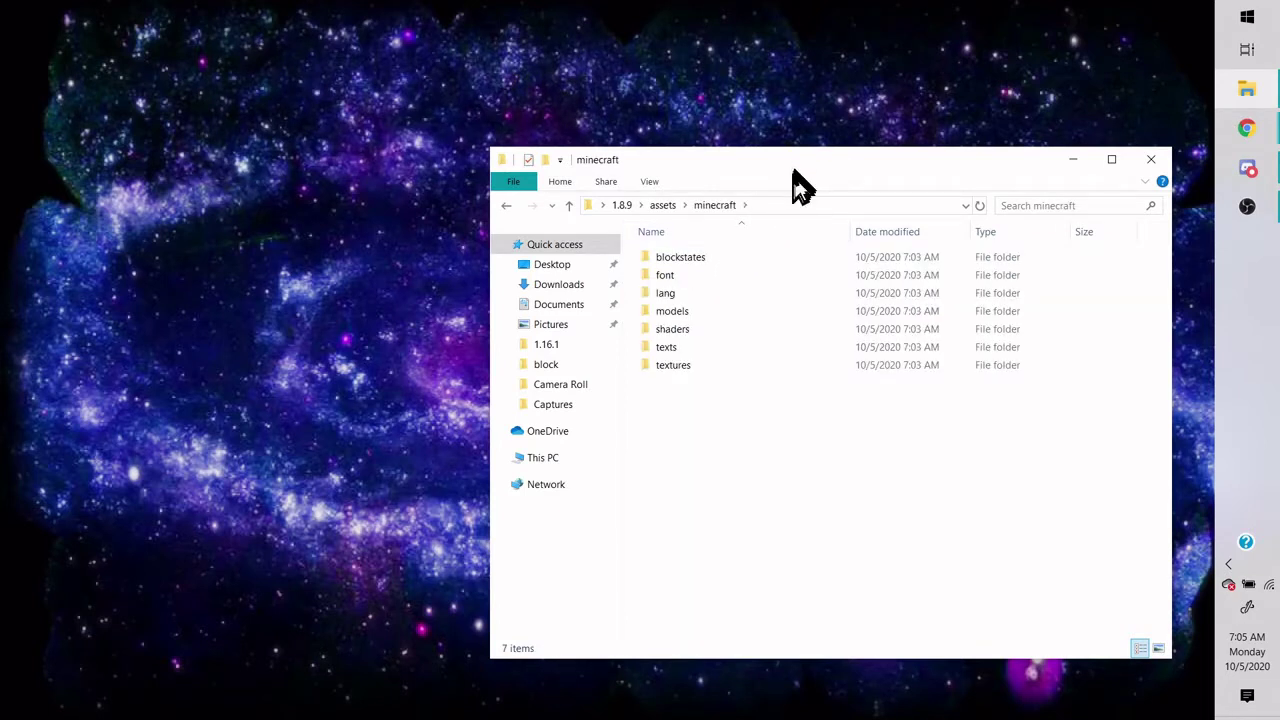
pyautogui.doubleClick(665, 366)
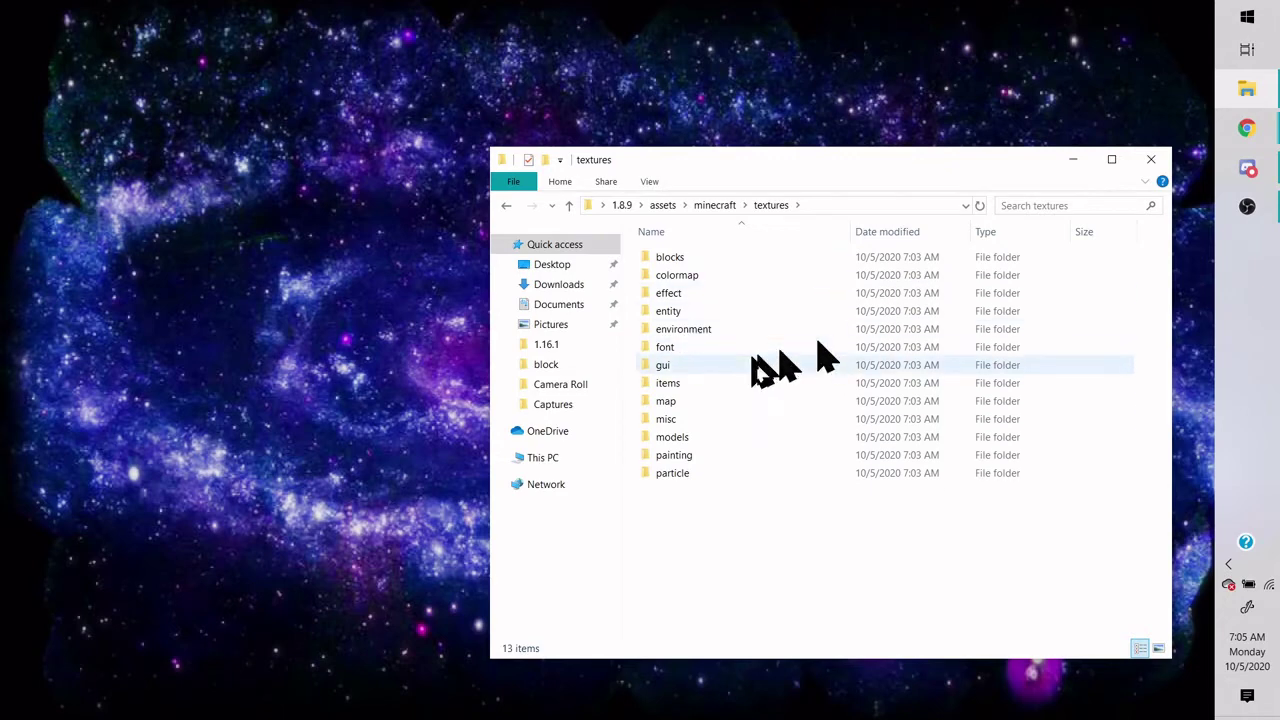
pyautogui.click(1122, 158)
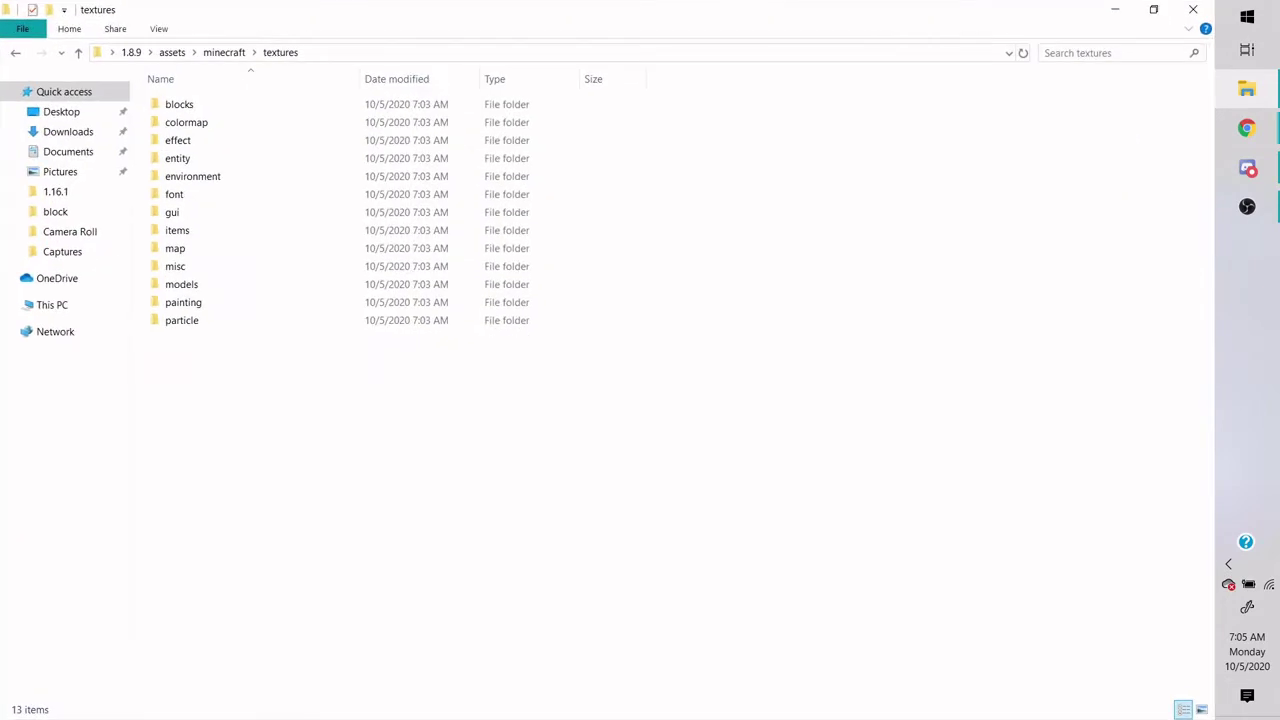
# - Examine the contents of the blocks, colormap, effect and entity texture folders, returning to textures after each
pyautogui.doubleClick(174, 104)
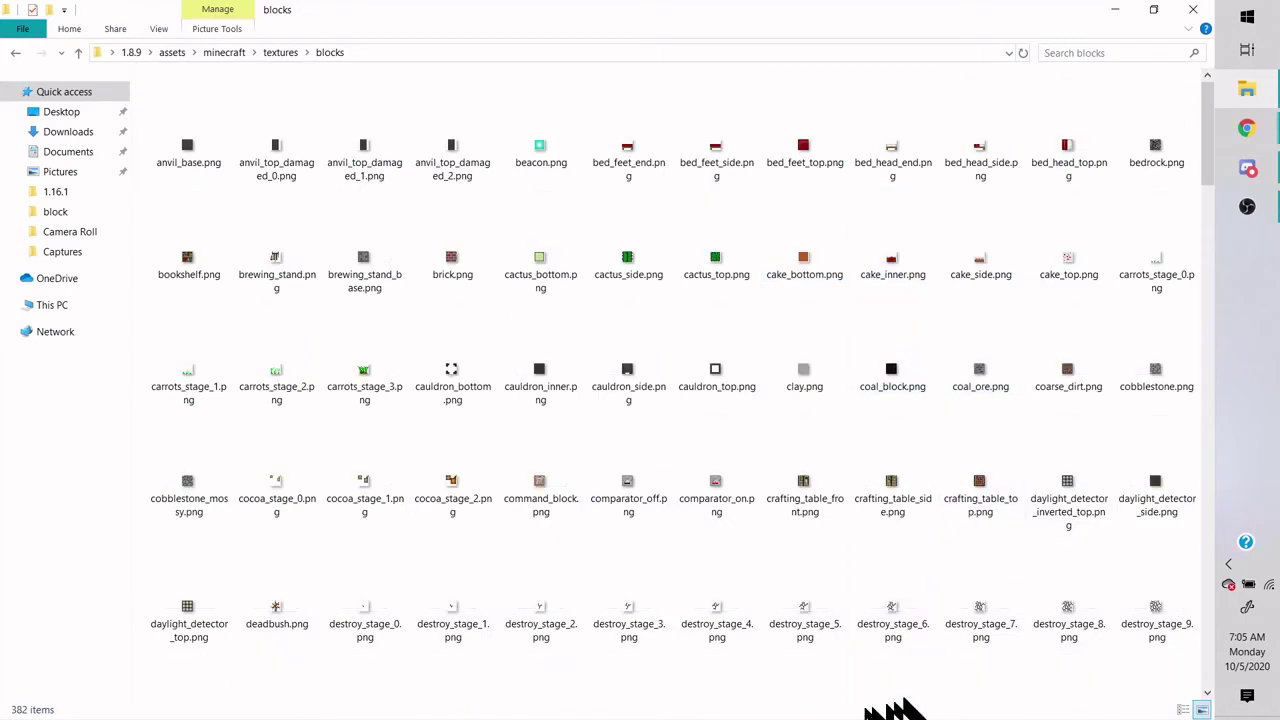
pyautogui.hotkey('alt', 'Left')
pyautogui.doubleClick(175, 124)
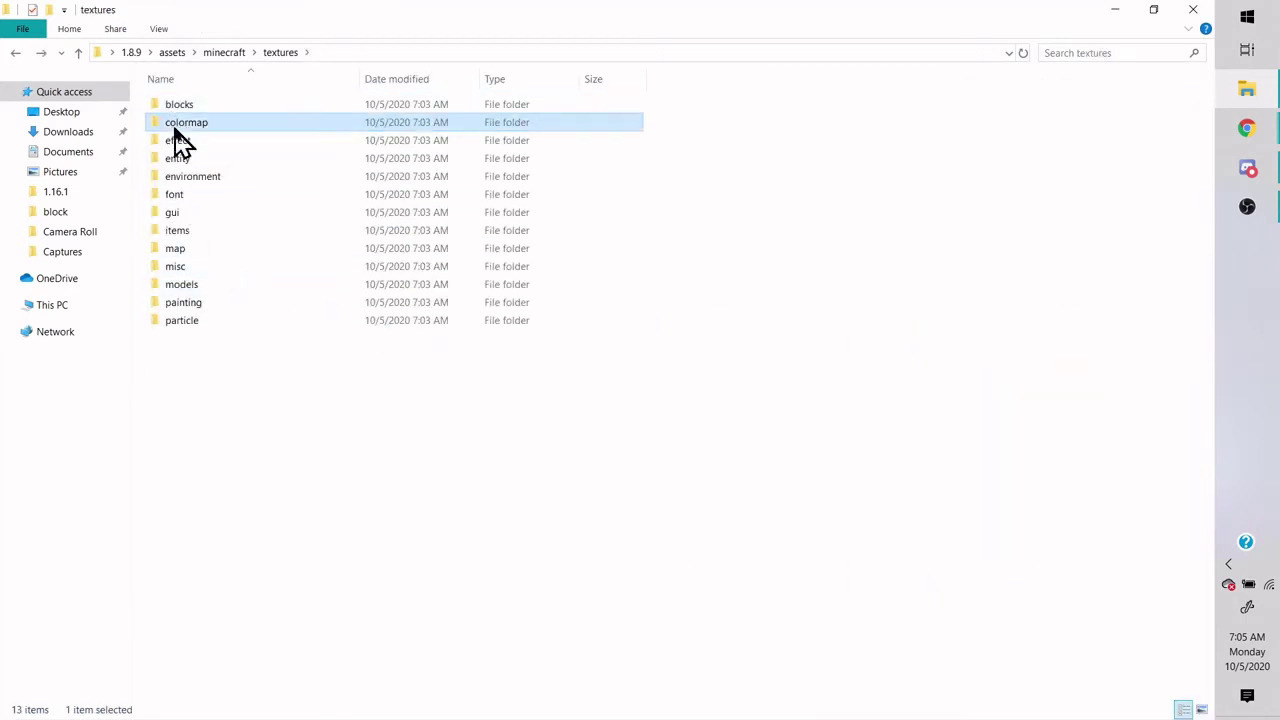
pyautogui.hotkey('alt', 'Left')
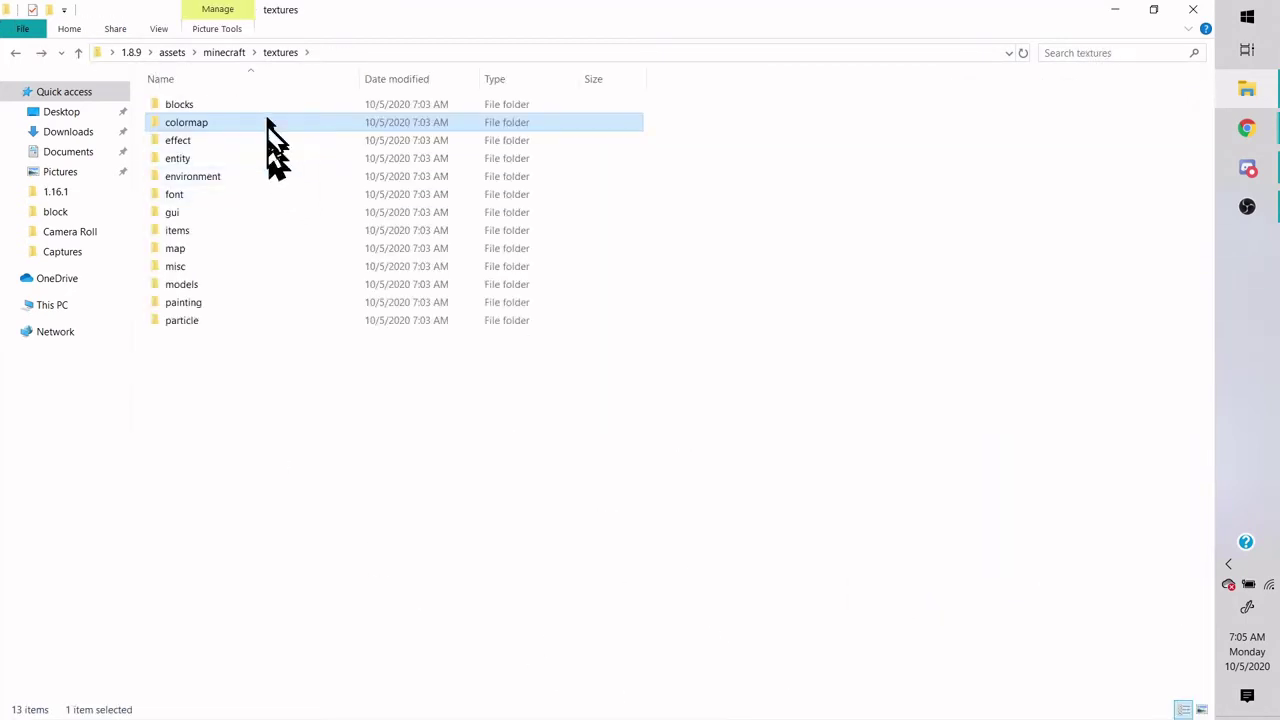
pyautogui.doubleClick(265, 142)
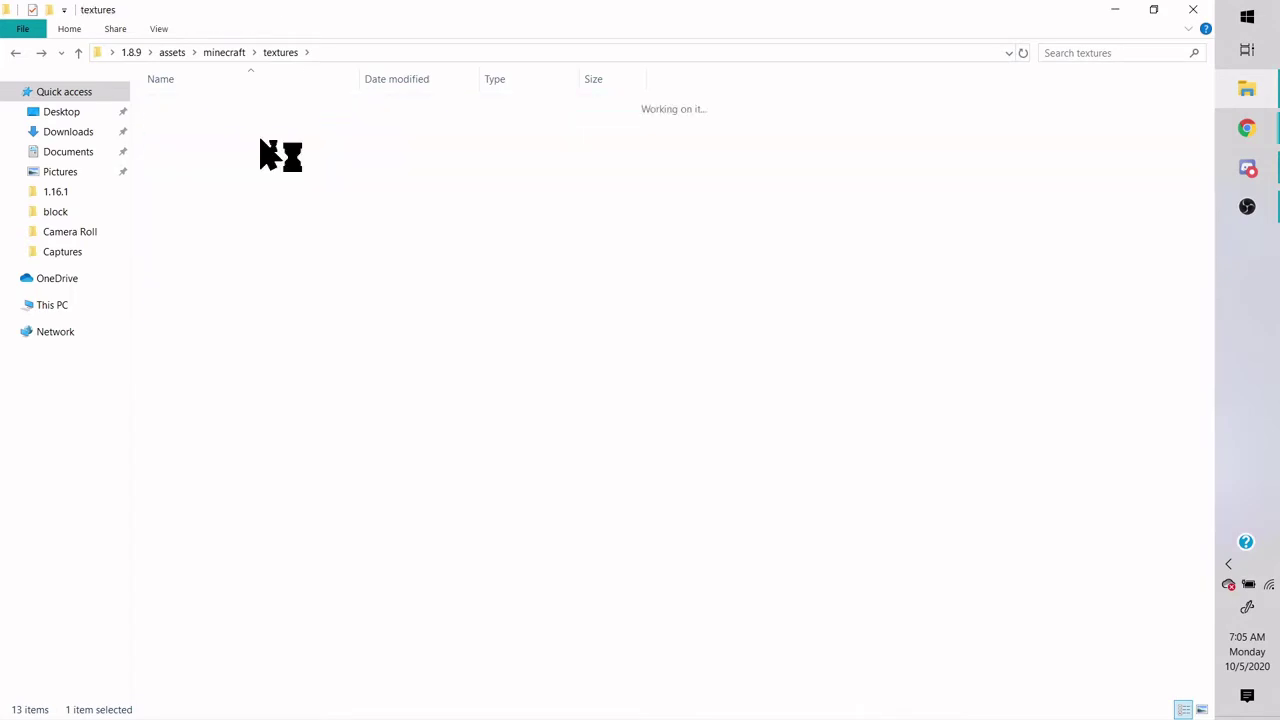
pyautogui.hotkey('alt', 'Left')
pyautogui.doubleClick(228, 160)
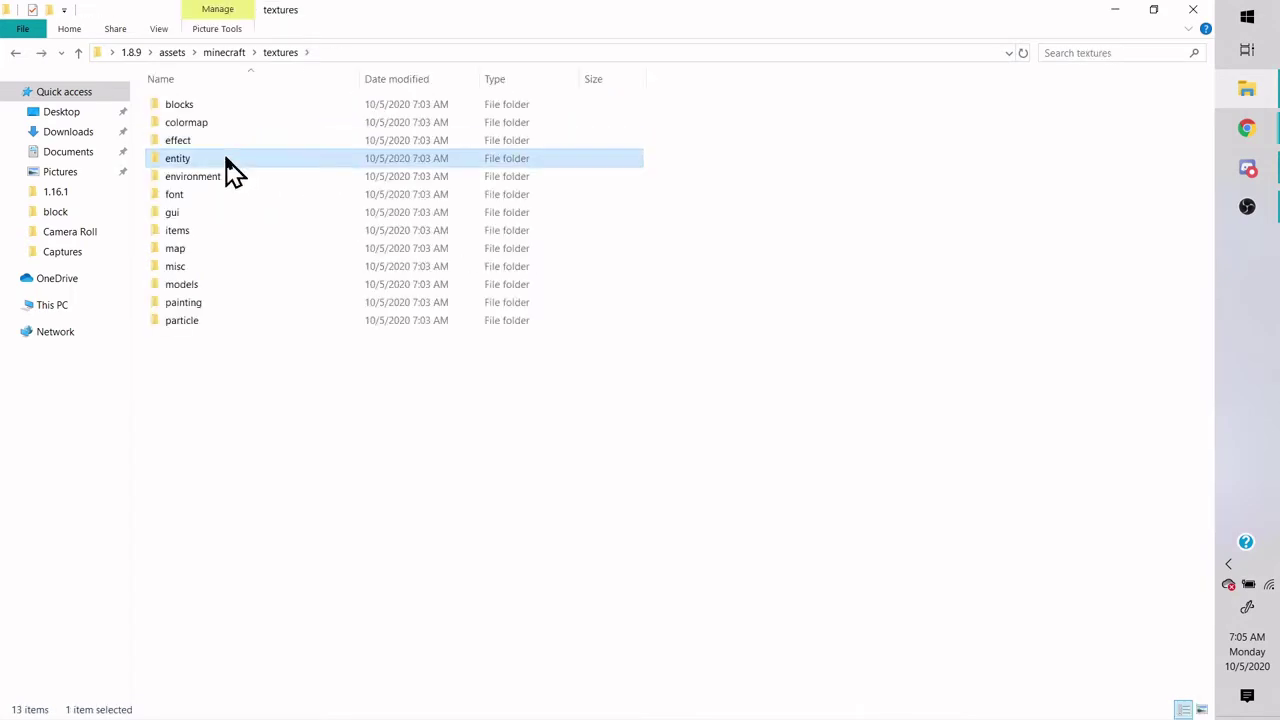
pyautogui.scroll(-5, 529, 349)
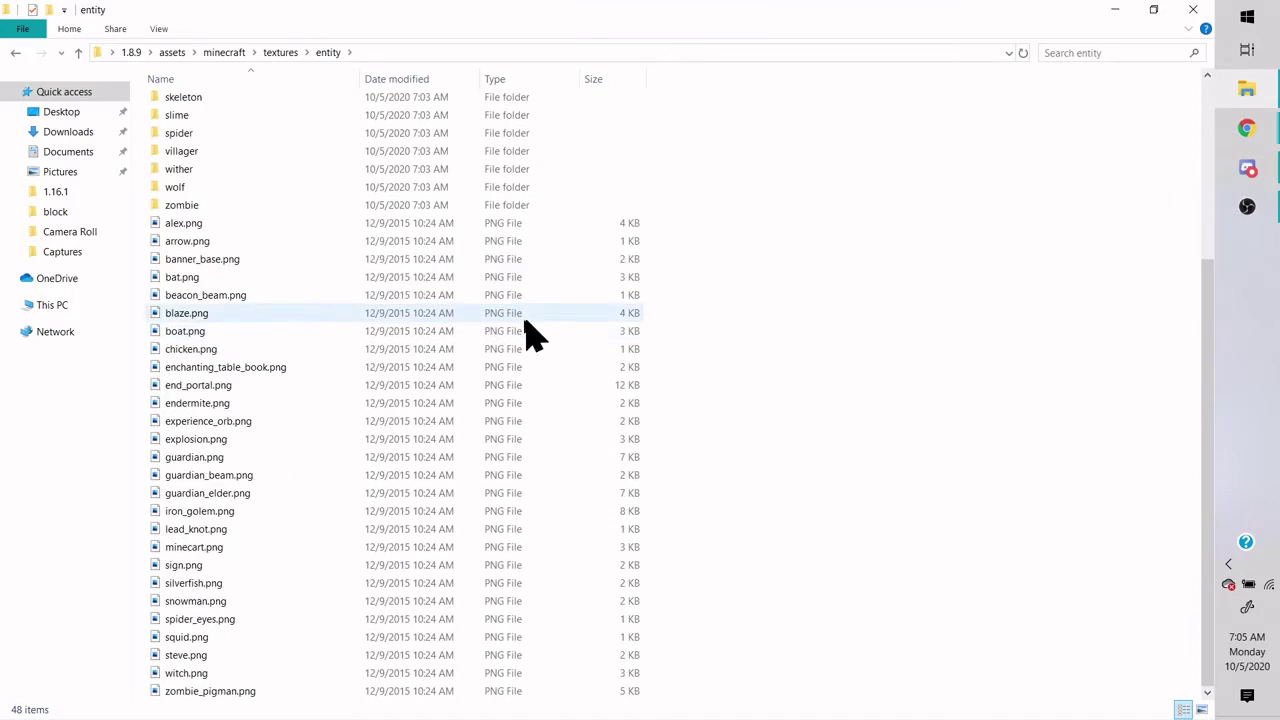
pyautogui.scroll(5, 535, 412)
pyautogui.hotkey('alt', 'Left')
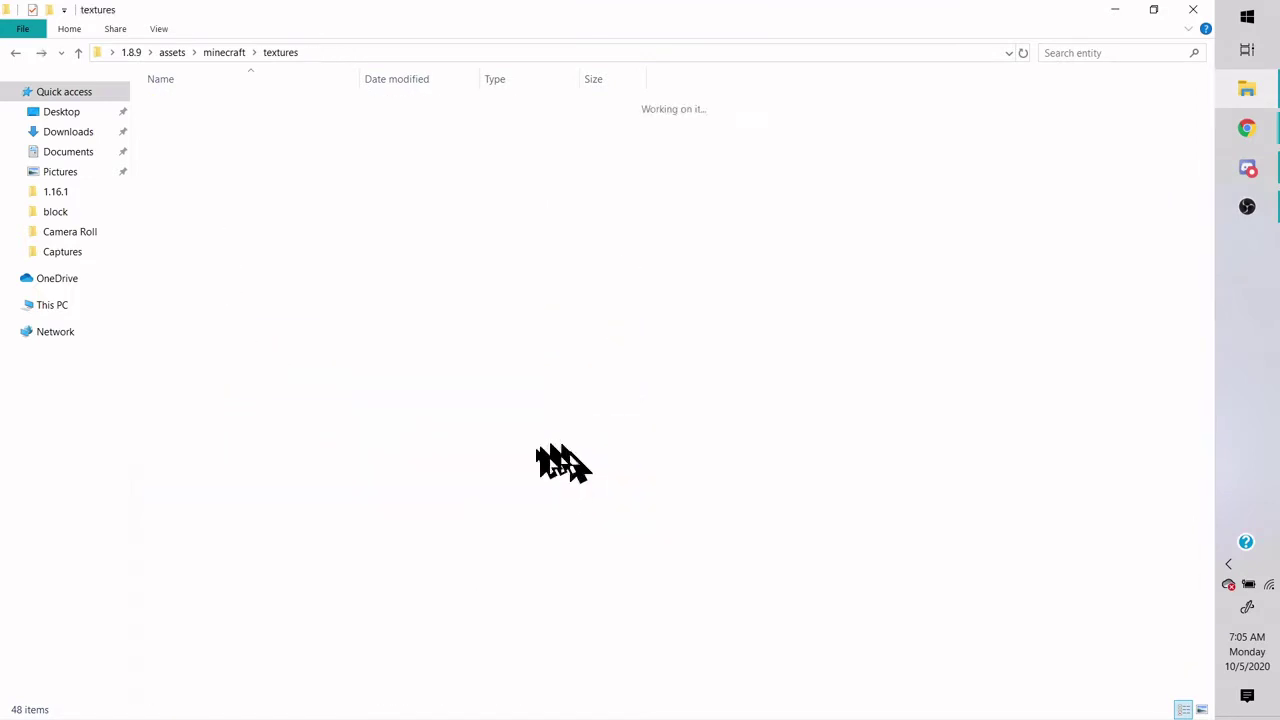
# - Examine the font and environment texture folders, and open the container folder inside gui to view its images
pyautogui.click(218, 192)
pyautogui.doubleClick(224, 197)
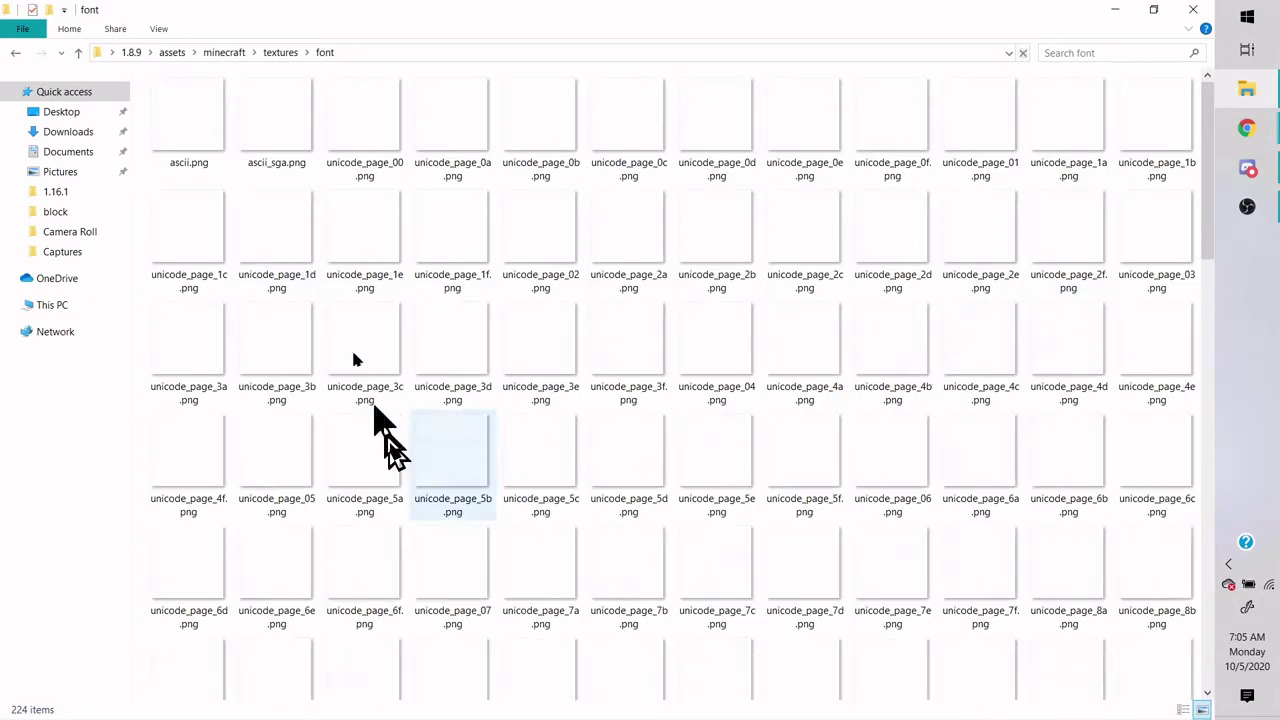
pyautogui.hotkey('alt', 'Left')
pyautogui.doubleClick(212, 188)
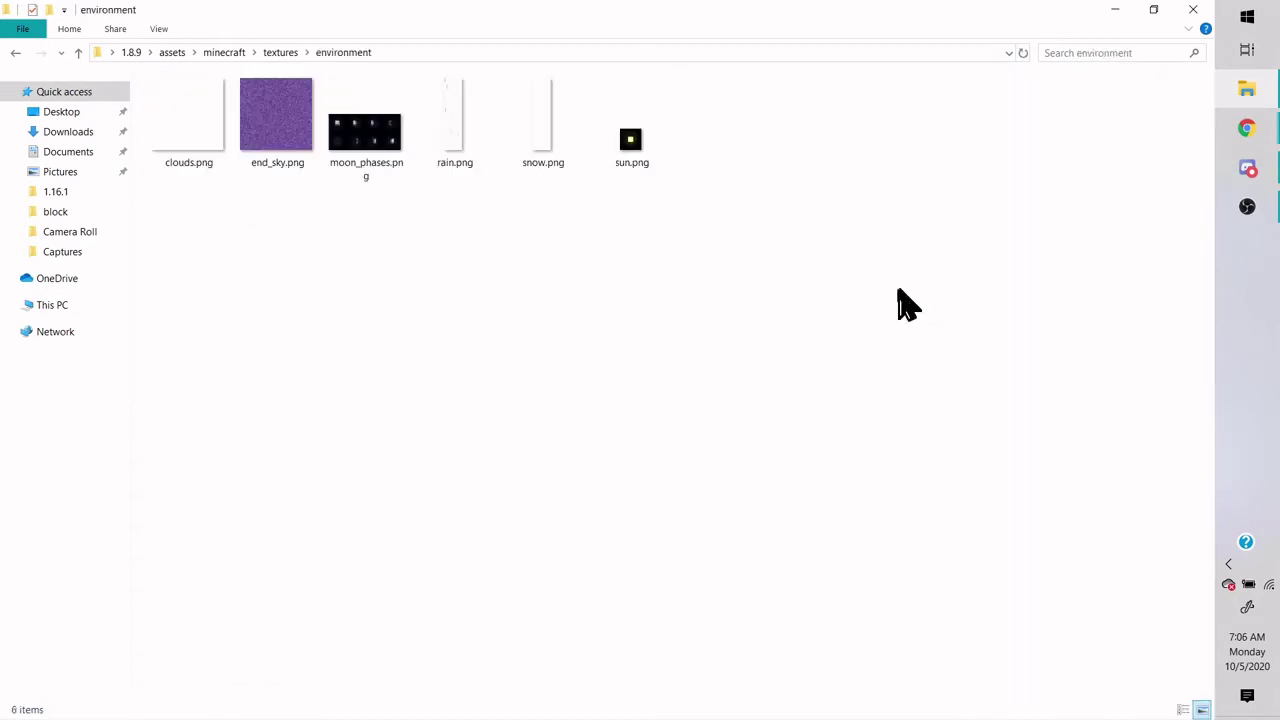
pyautogui.hotkey('alt', 'Left')
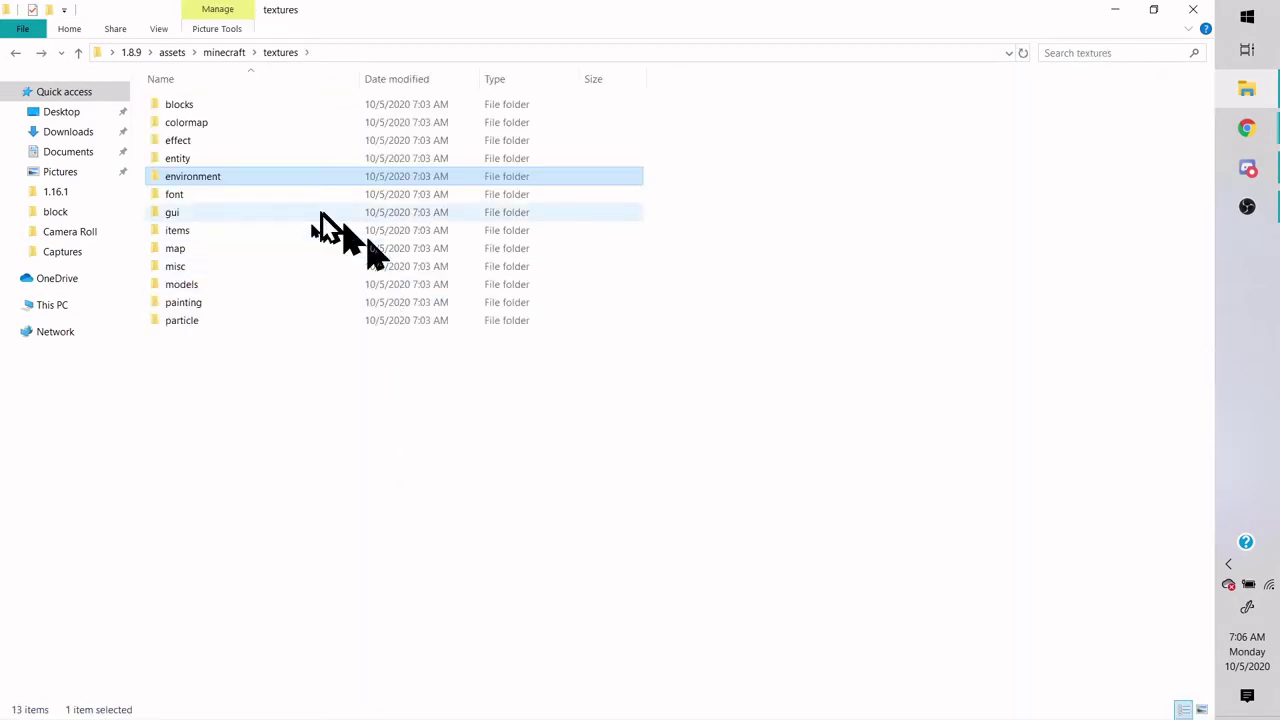
pyautogui.doubleClick(252, 222)
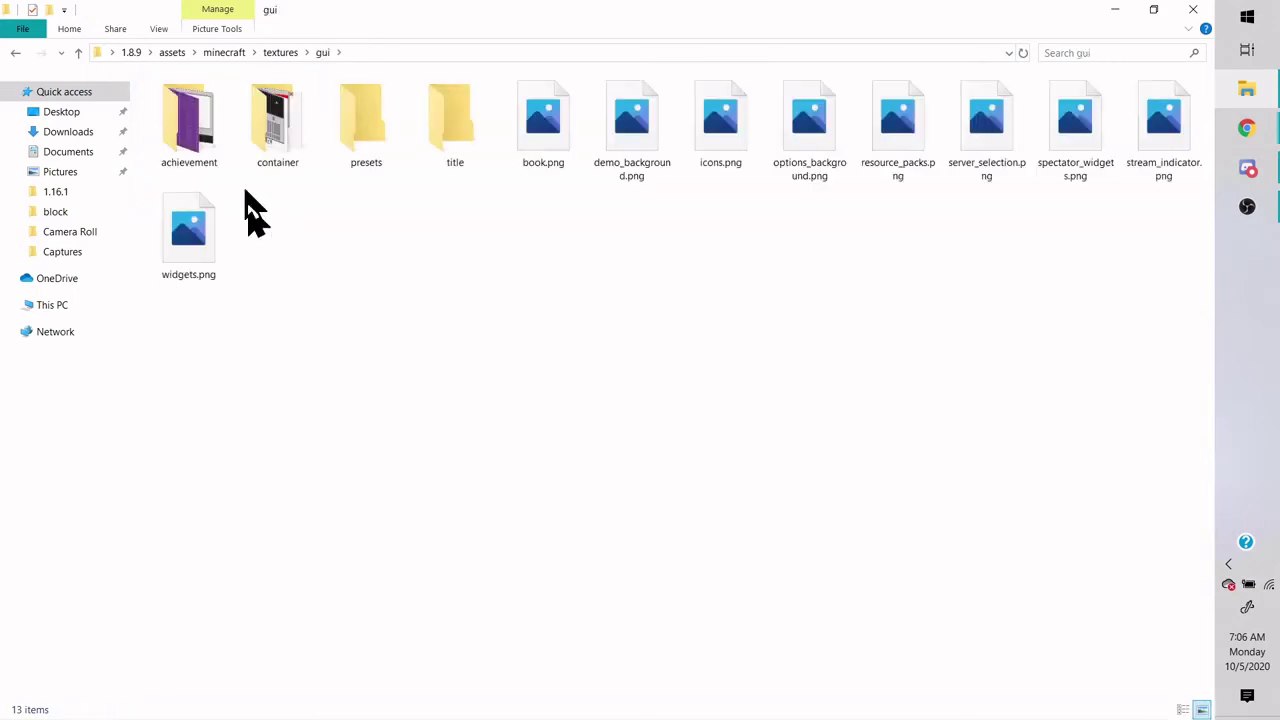
pyautogui.doubleClick(277, 140)
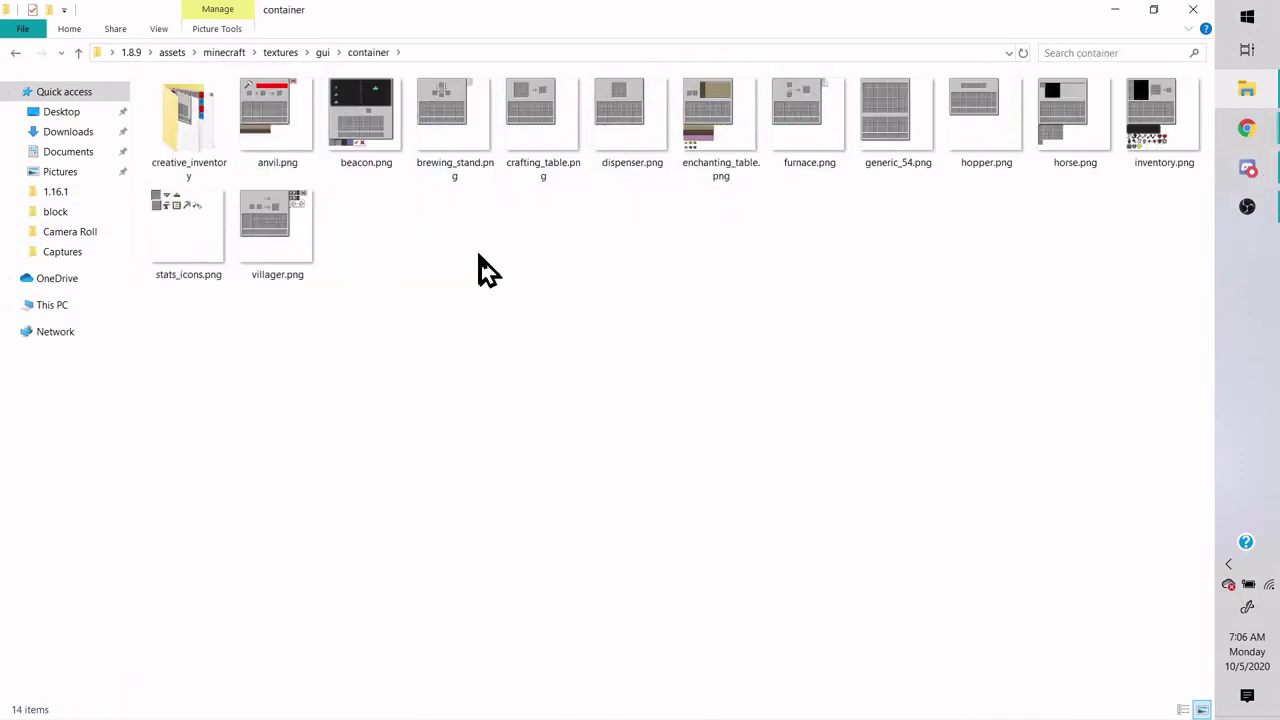
# - Go back from container to textures, examine the item images in the items folder, and return to textures
pyautogui.hotkey('alt', 'Left')
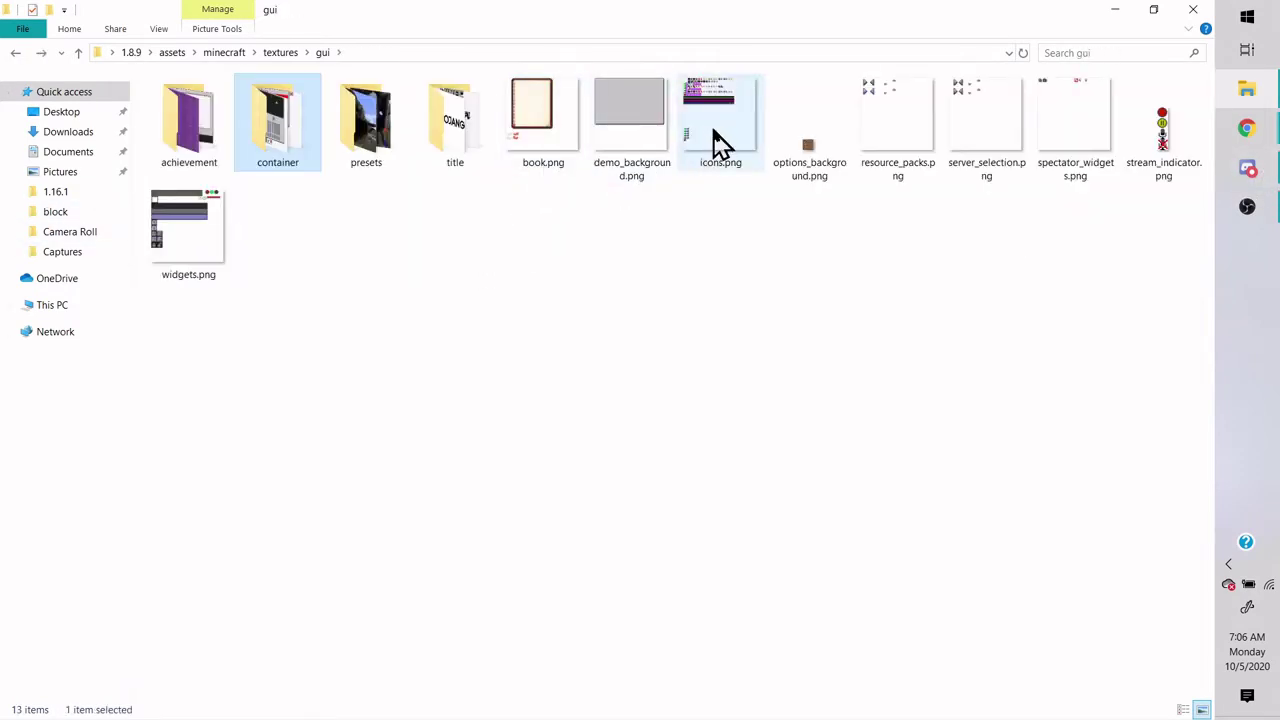
pyautogui.hotkey('alt', 'Left')
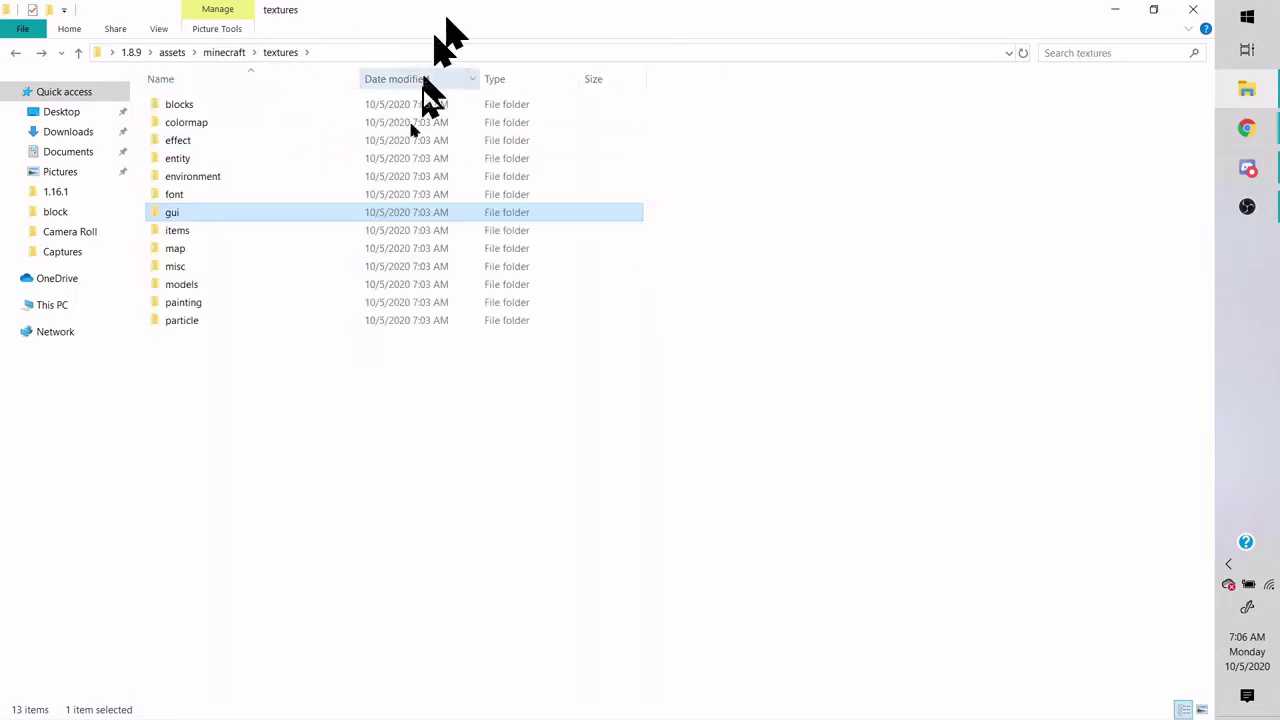
pyautogui.doubleClick(190, 236)
pyautogui.scroll(-5, 483, 237)
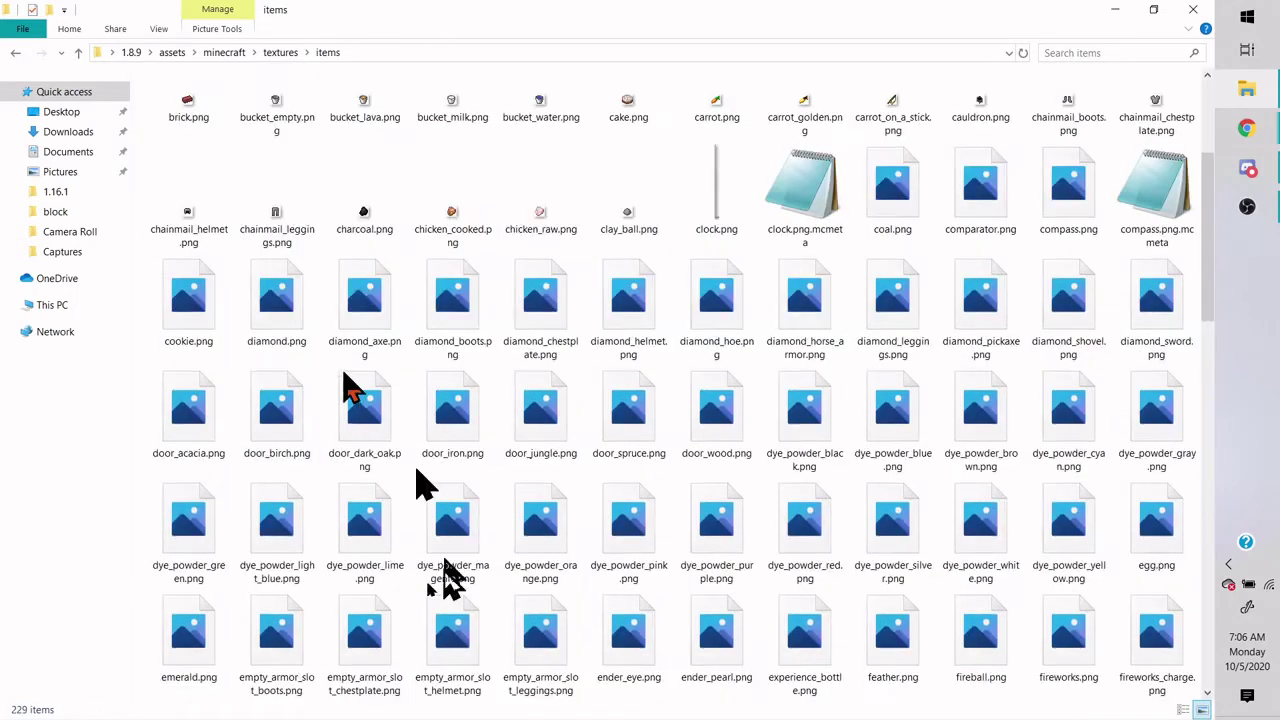
pyautogui.scroll(-3, 543, 451)
pyautogui.scroll(8, 543, 457)
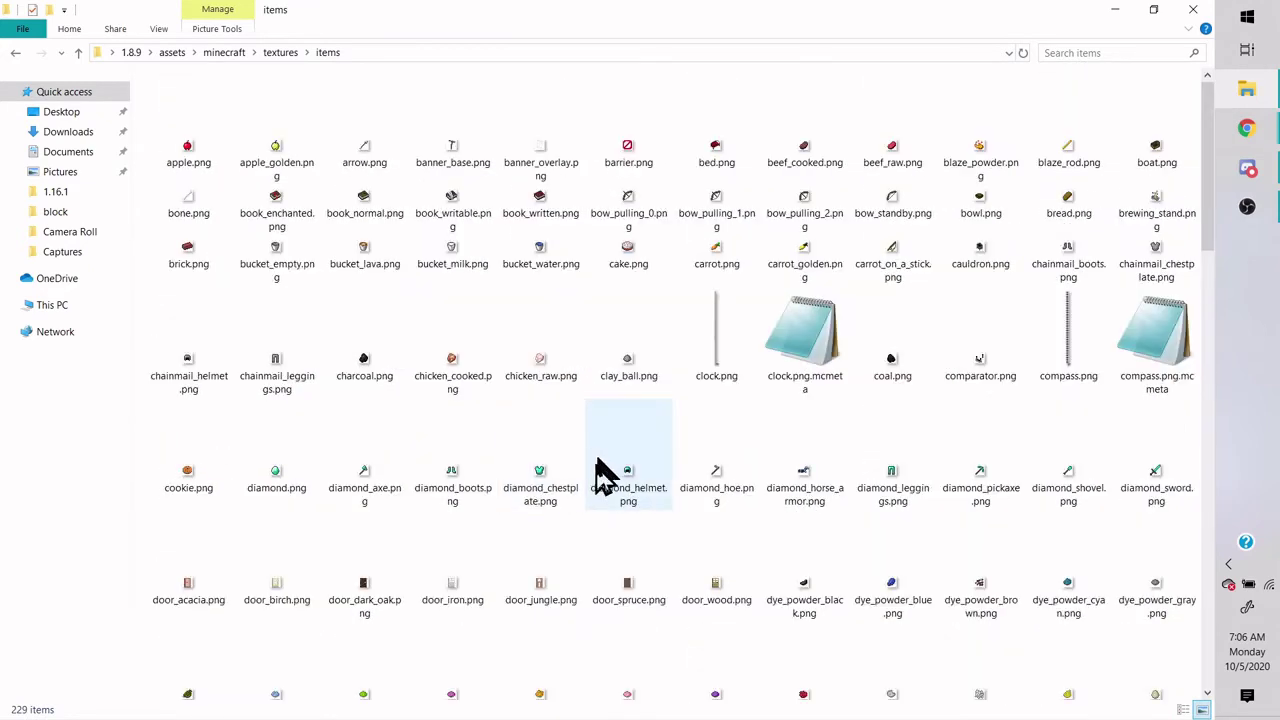
pyautogui.hotkey('alt', 'Left')
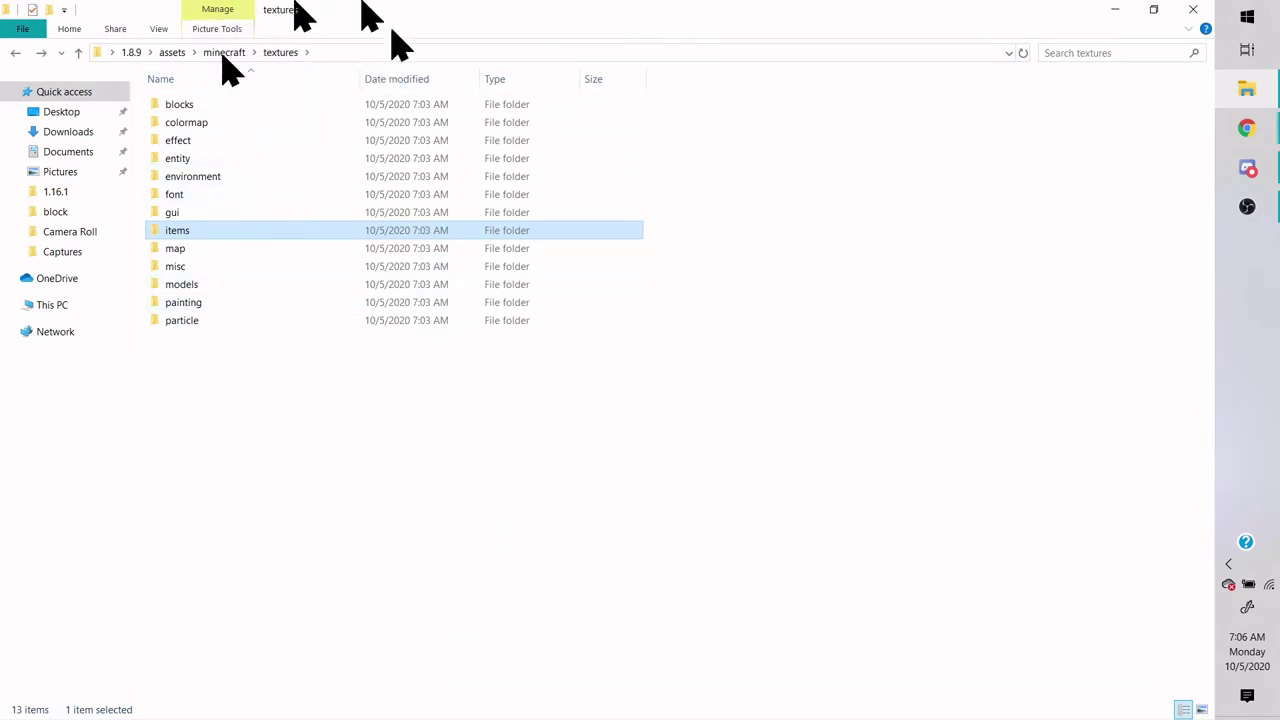
# - Open the items folder and search it for golden
pyautogui.click(186, 108)
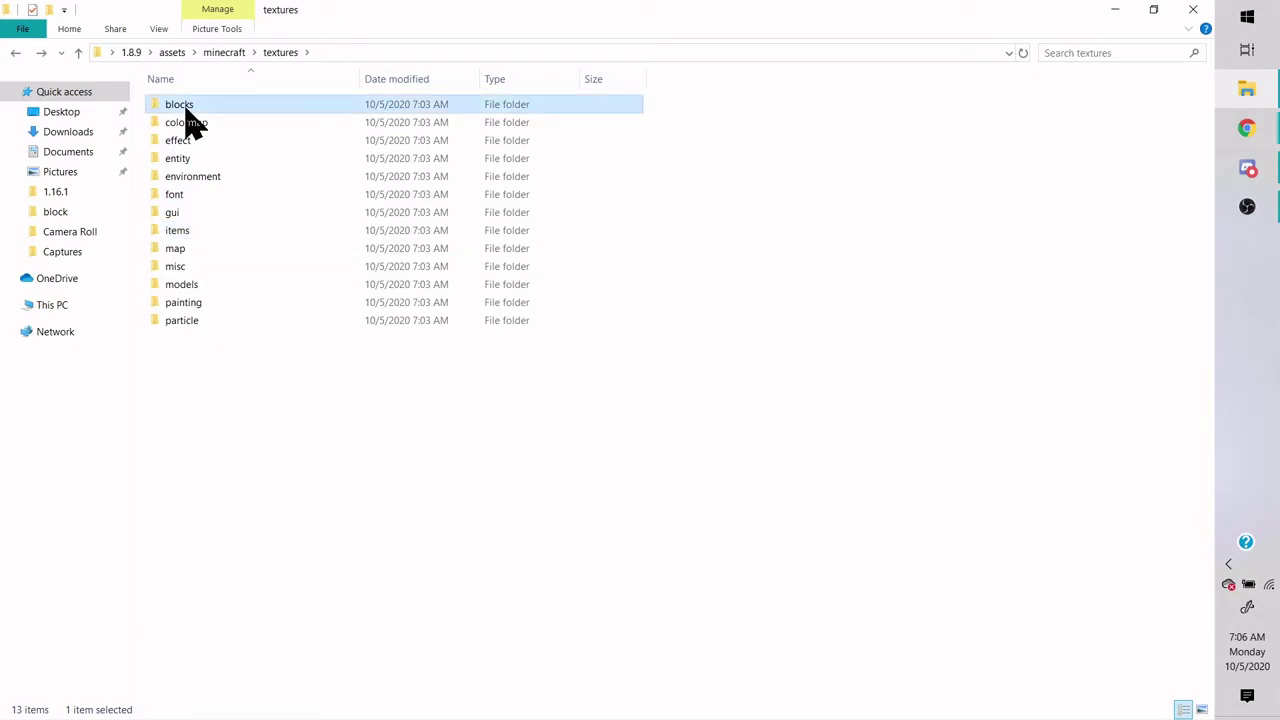
pyautogui.click(184, 106)
pyautogui.doubleClick(189, 230)
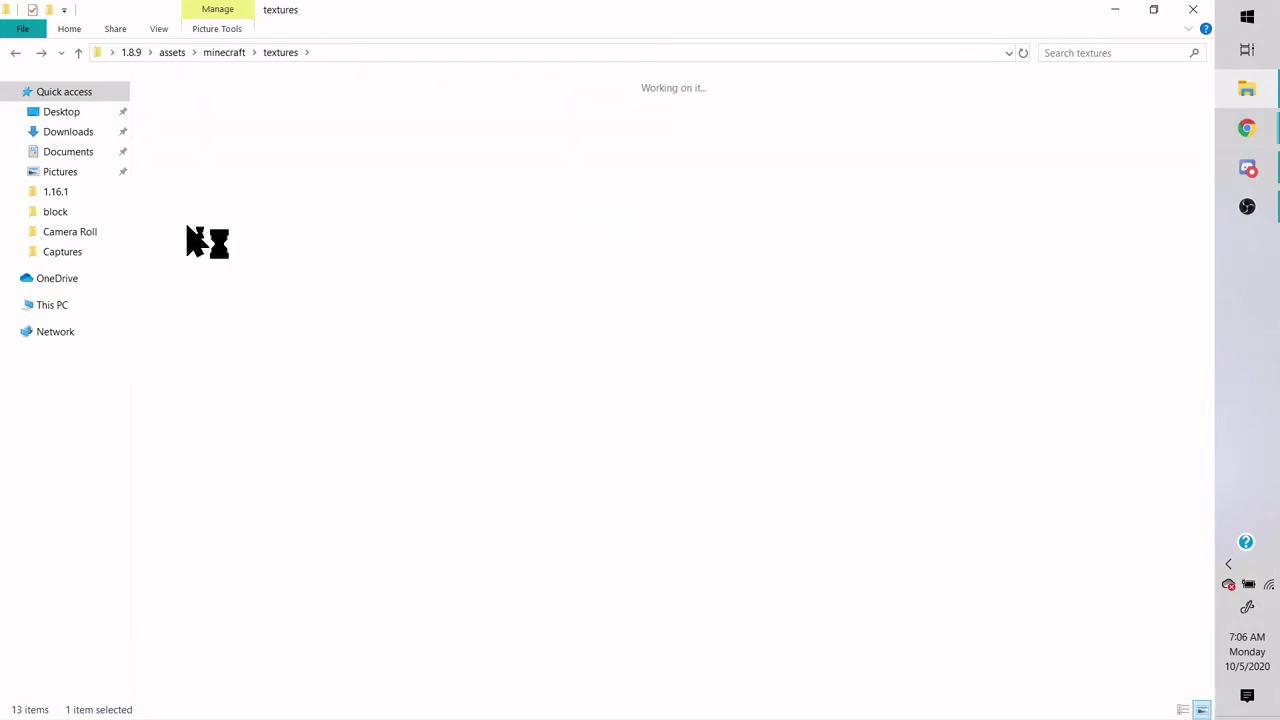
pyautogui.click(1075, 48)
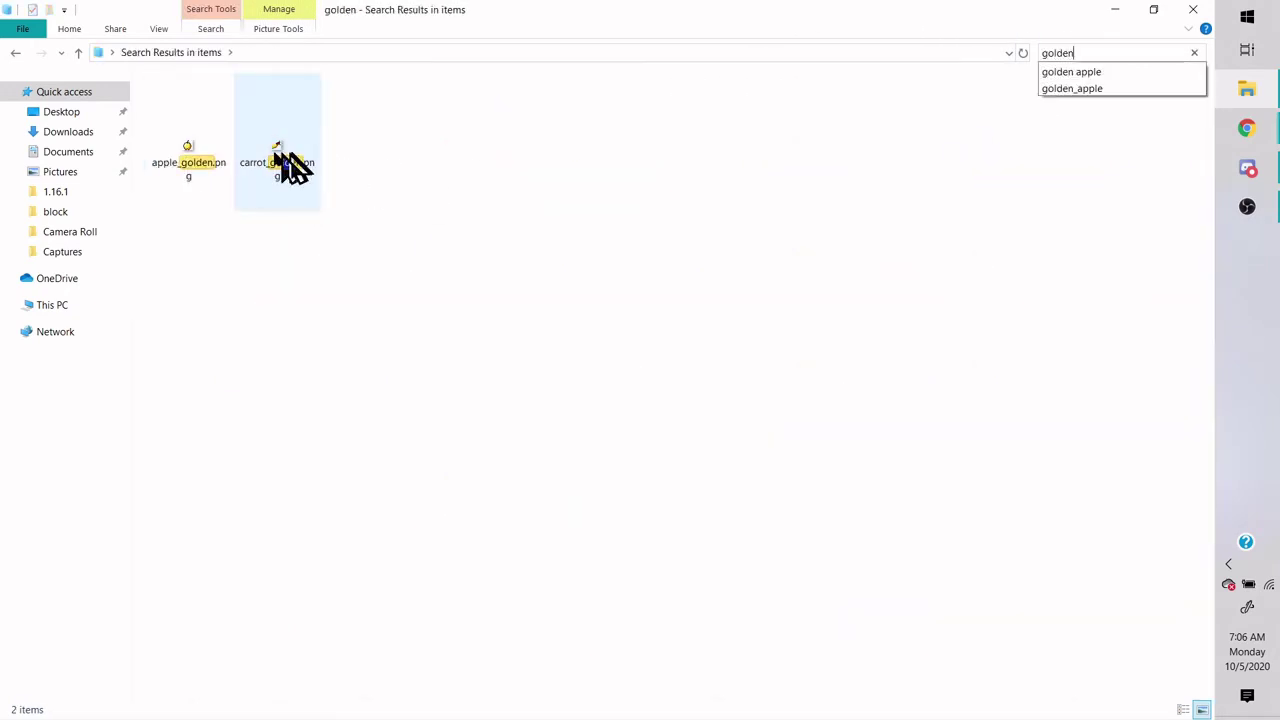
# - Open apple_golden.png from the search results with paint.net
pyautogui.click(198, 150)
pyautogui.doubleClick(197, 145)
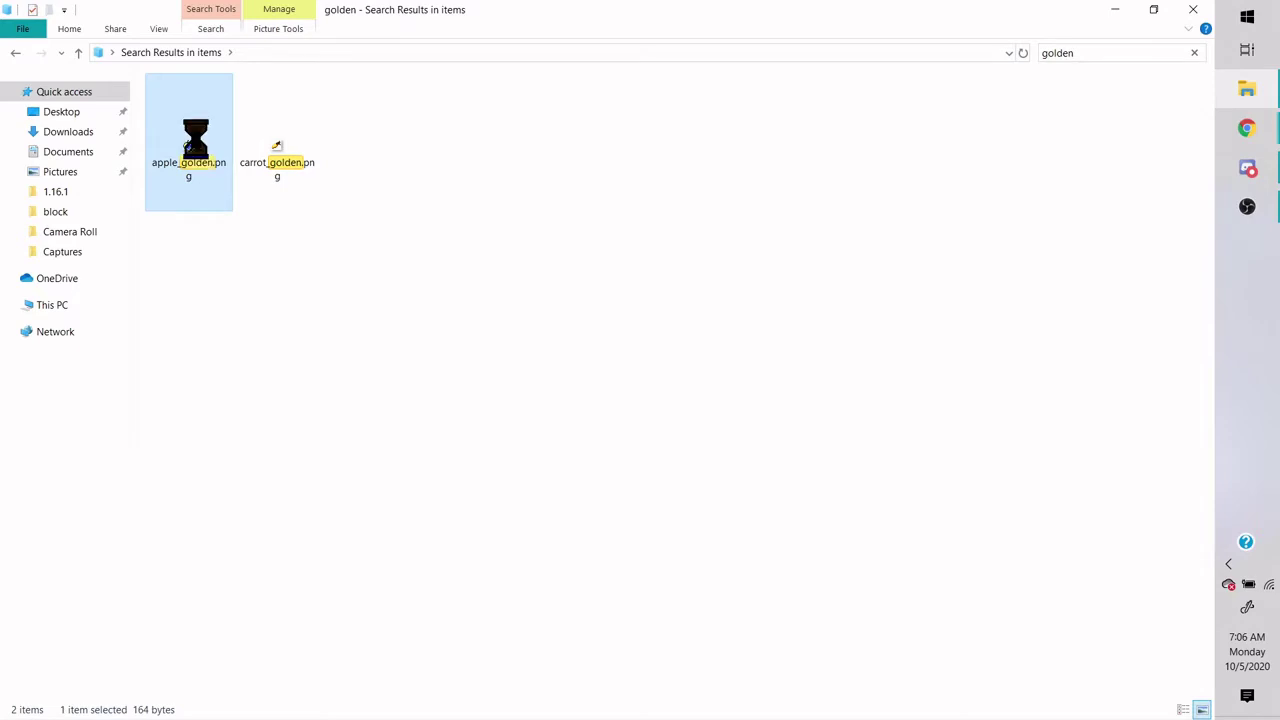
pyautogui.rightClick(196, 140)
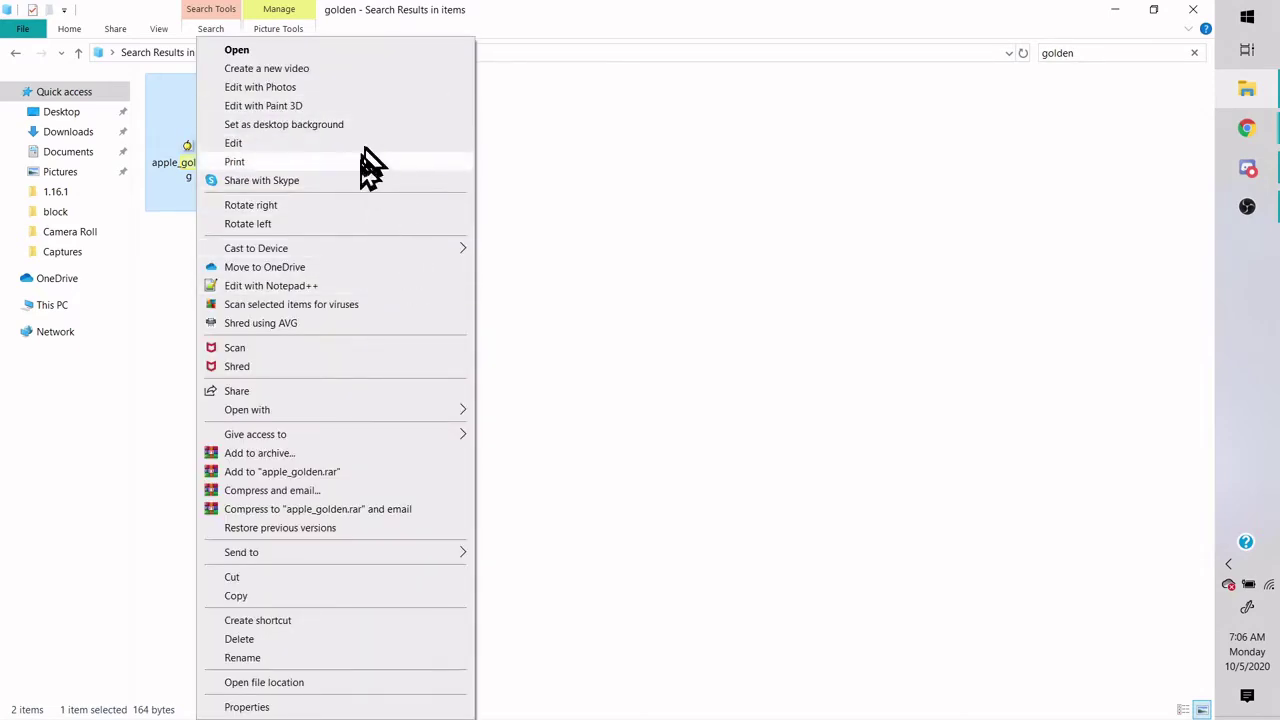
pyautogui.moveTo(306, 409)
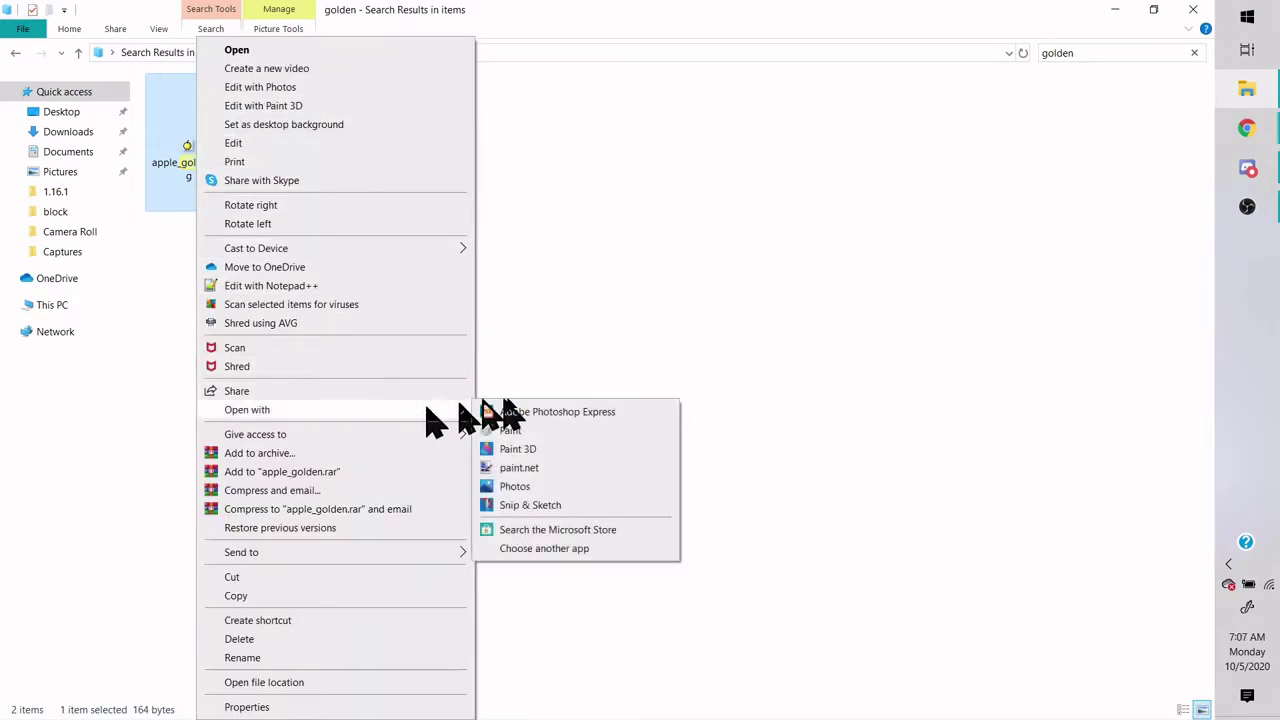
pyautogui.click(540, 468)
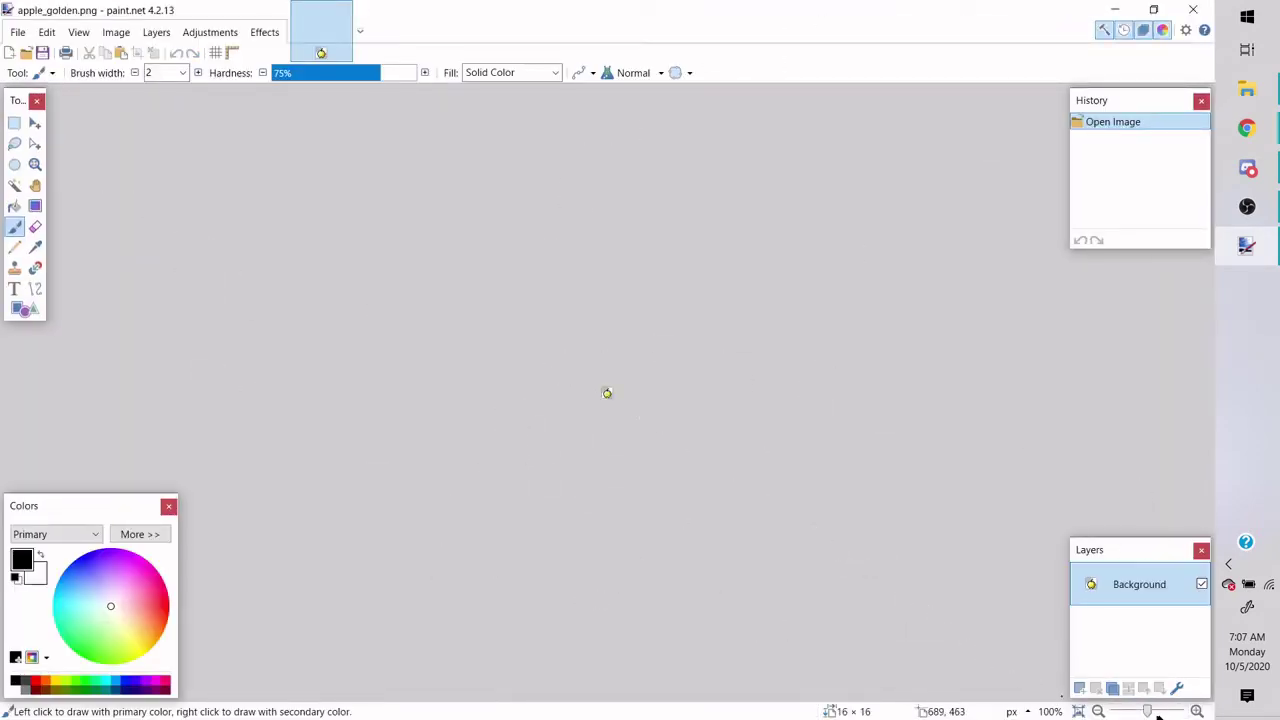
# - Scribble over the golden apple texture in bright blue with the Paintbrush at brush width 1
pyautogui.moveTo(1148, 707); pyautogui.dragTo(1179, 706)
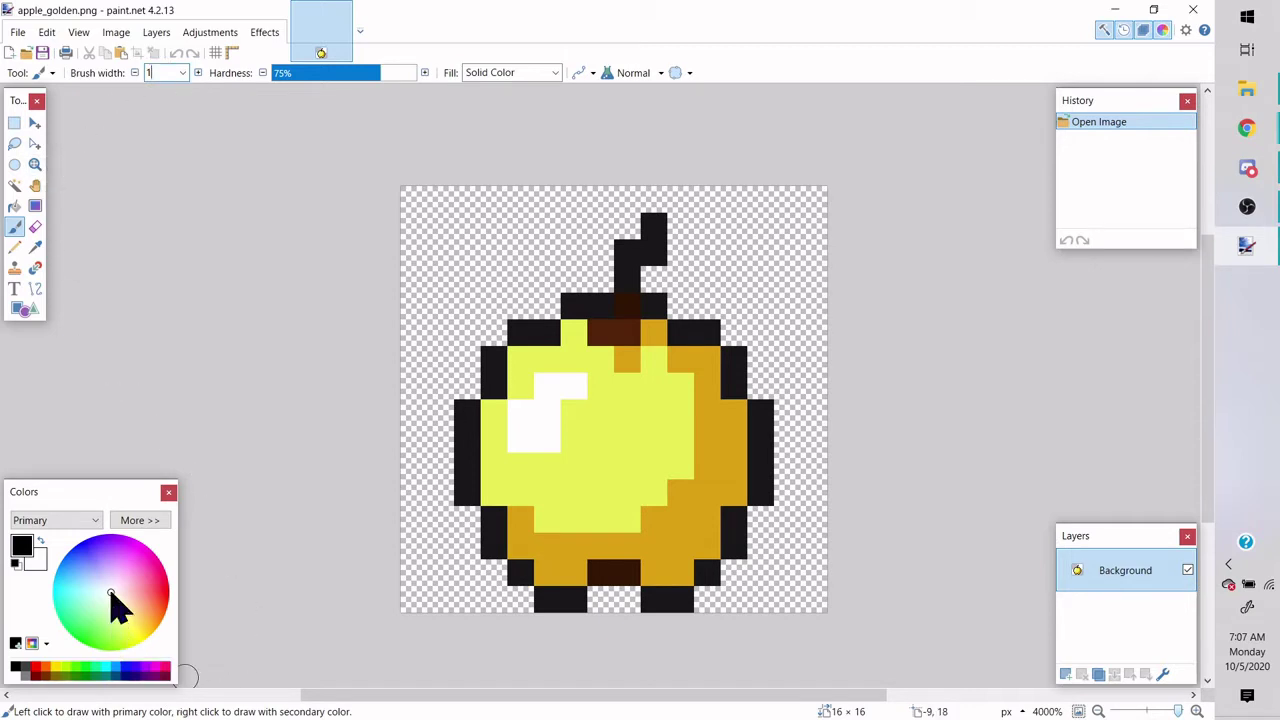
pyautogui.moveTo(112, 598)
pyautogui.mouseDown()
pyautogui.moveTo(94, 594)
pyautogui.moveTo(75, 637)
pyautogui.mouseUp()
pyautogui.moveTo(38, 683)
pyautogui.mouseDown()
pyautogui.moveTo(18, 588)
pyautogui.moveTo(45, 538)
pyautogui.moveTo(38, 550)
pyautogui.mouseUp()
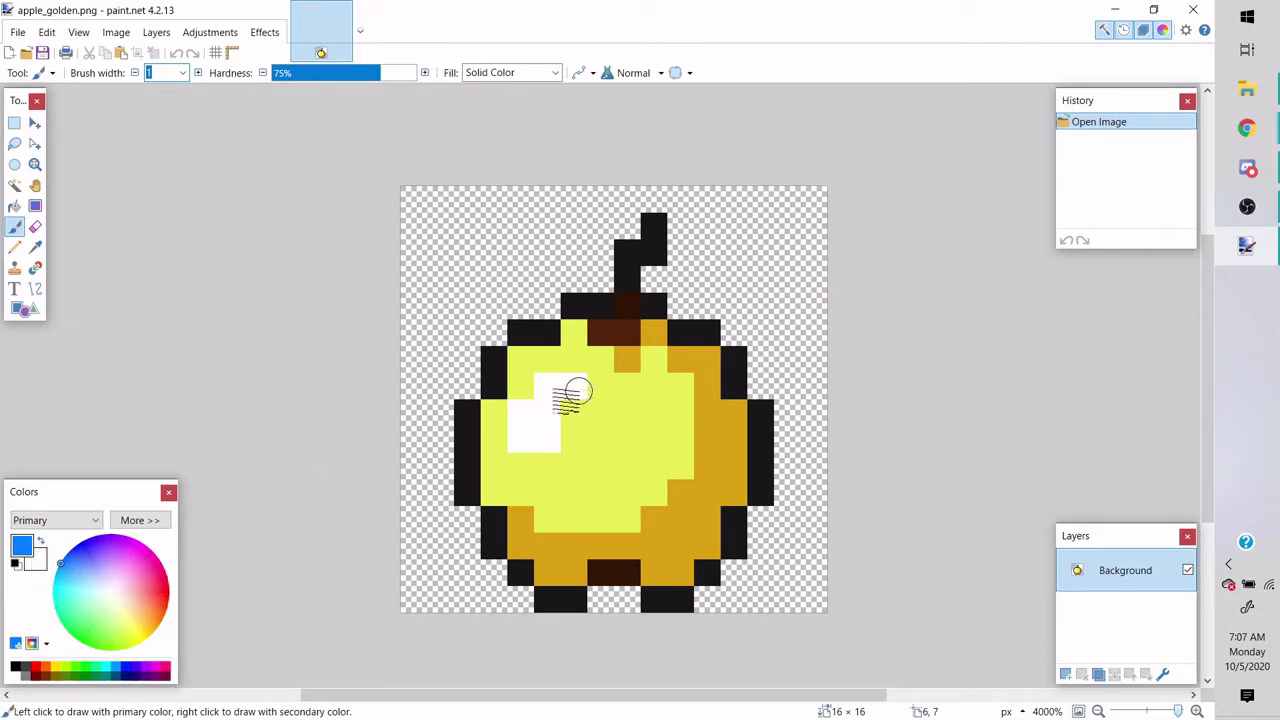
pyautogui.moveTo(578, 391)
pyautogui.mouseDown()
pyautogui.moveTo(533, 387)
pyautogui.moveTo(534, 493)
pyautogui.moveTo(678, 490)
pyautogui.moveTo(436, 334)
pyautogui.moveTo(678, 496)
pyautogui.moveTo(678, 343)
pyautogui.moveTo(168, 406)
pyautogui.moveTo(595, 552)
pyautogui.moveTo(838, 424)
pyautogui.moveTo(792, 328)
pyautogui.moveTo(338, 366)
pyautogui.moveTo(661, 385)
pyautogui.moveTo(448, 474)
pyautogui.moveTo(426, 282)
pyautogui.moveTo(617, 273)
pyautogui.moveTo(259, 361)
pyautogui.moveTo(463, 238)
pyautogui.moveTo(569, 279)
pyautogui.moveTo(641, 191)
pyautogui.moveTo(682, 190)
pyautogui.moveTo(650, 168)
pyautogui.moveTo(673, 288)
pyautogui.moveTo(715, 189)
pyautogui.moveTo(698, 474)
pyautogui.moveTo(538, 404)
pyautogui.moveTo(526, 473)
pyautogui.moveTo(473, 423)
pyautogui.moveTo(542, 410)
pyautogui.moveTo(553, 475)
pyautogui.moveTo(565, 436)
pyautogui.moveTo(673, 500)
pyautogui.moveTo(636, 416)
pyautogui.moveTo(650, 377)
pyautogui.moveTo(631, 355)
pyautogui.moveTo(641, 309)
pyautogui.moveTo(653, 337)
pyautogui.moveTo(750, 334)
pyautogui.moveTo(765, 282)
pyautogui.moveTo(794, 330)
pyautogui.moveTo(736, 128)
pyautogui.moveTo(574, 204)
pyautogui.moveTo(515, 200)
pyautogui.moveTo(495, 362)
pyautogui.moveTo(495, 330)
pyautogui.moveTo(561, 302)
pyautogui.moveTo(573, 319)
pyautogui.moveTo(512, 285)
pyautogui.mouseUp()
pyautogui.scroll(3, 770, 160)
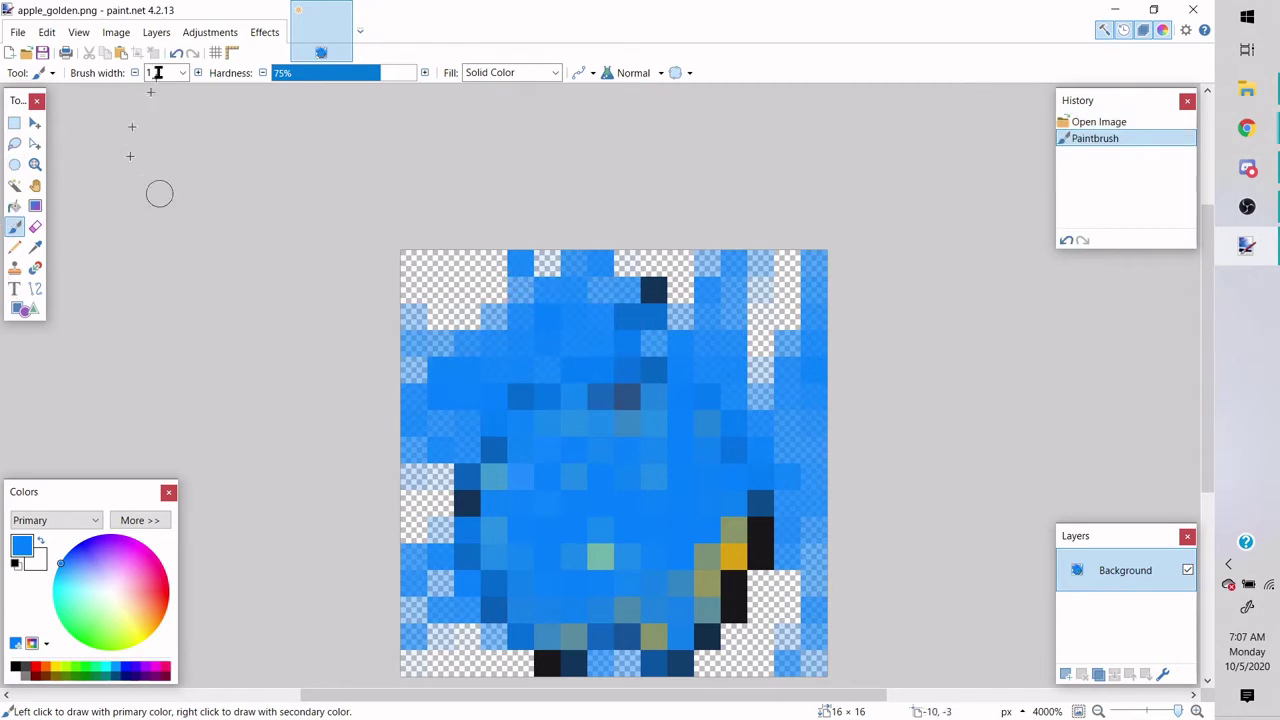
pyautogui.click(209, 32)
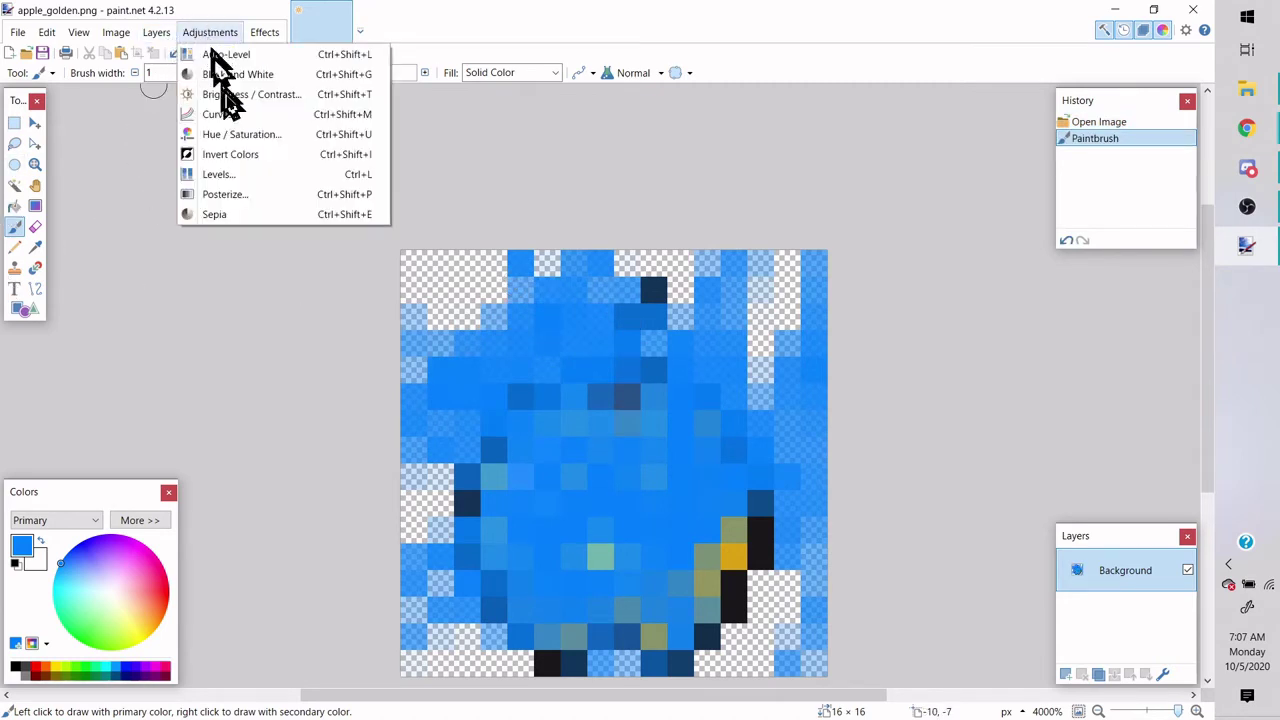
pyautogui.click(238, 134)
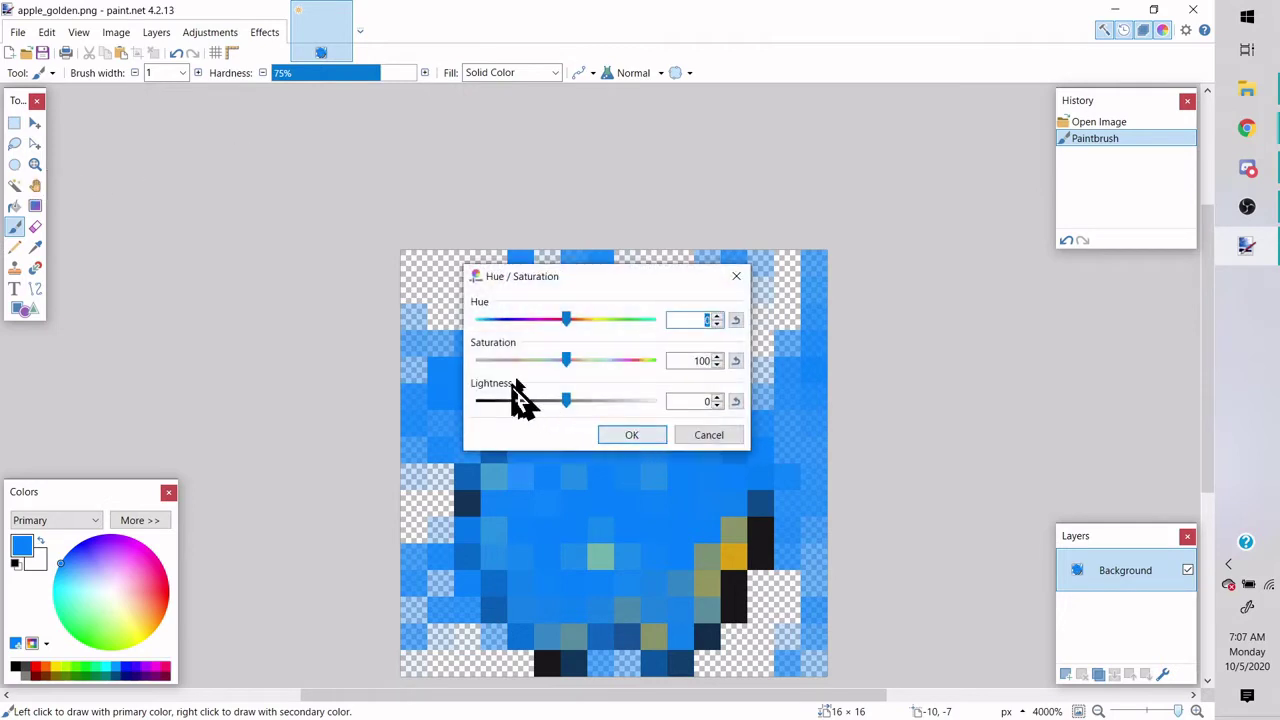
pyautogui.click(735, 280)
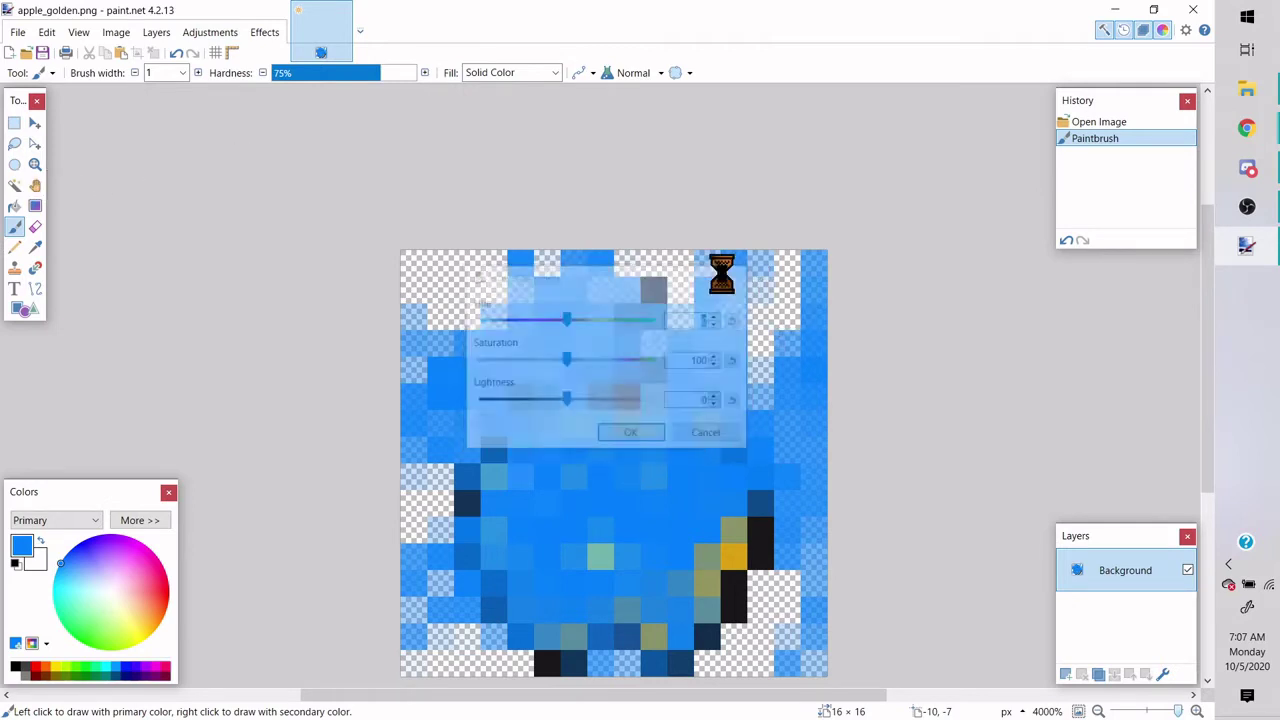
# - Select the blue painted area with the Magic Wand at 76% tolerance
pyautogui.click(15, 185)
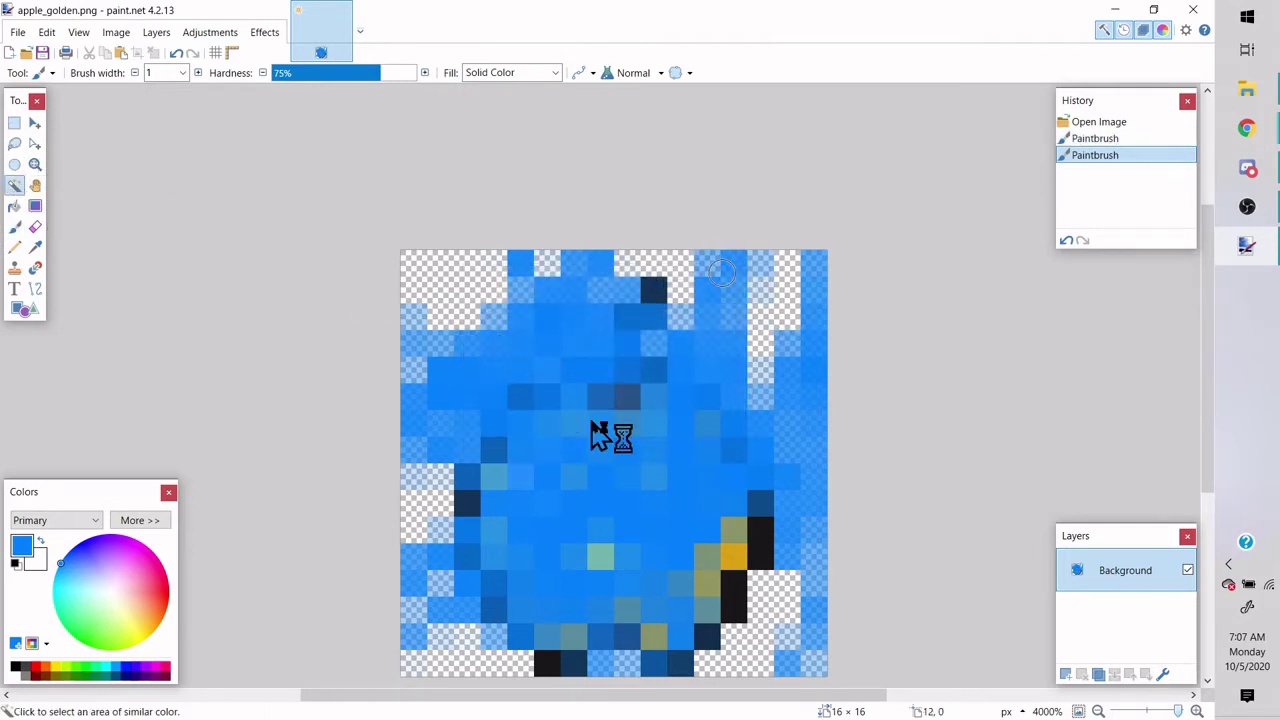
pyautogui.click(600, 423)
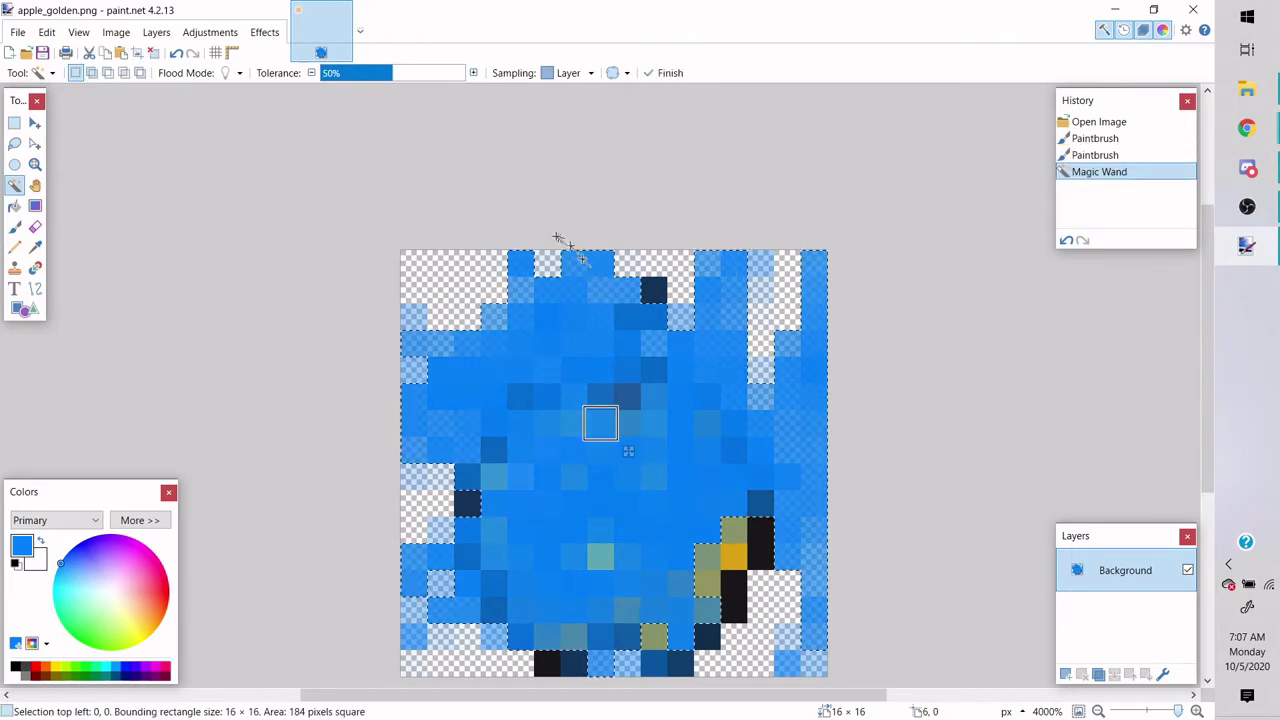
pyautogui.click(430, 78)
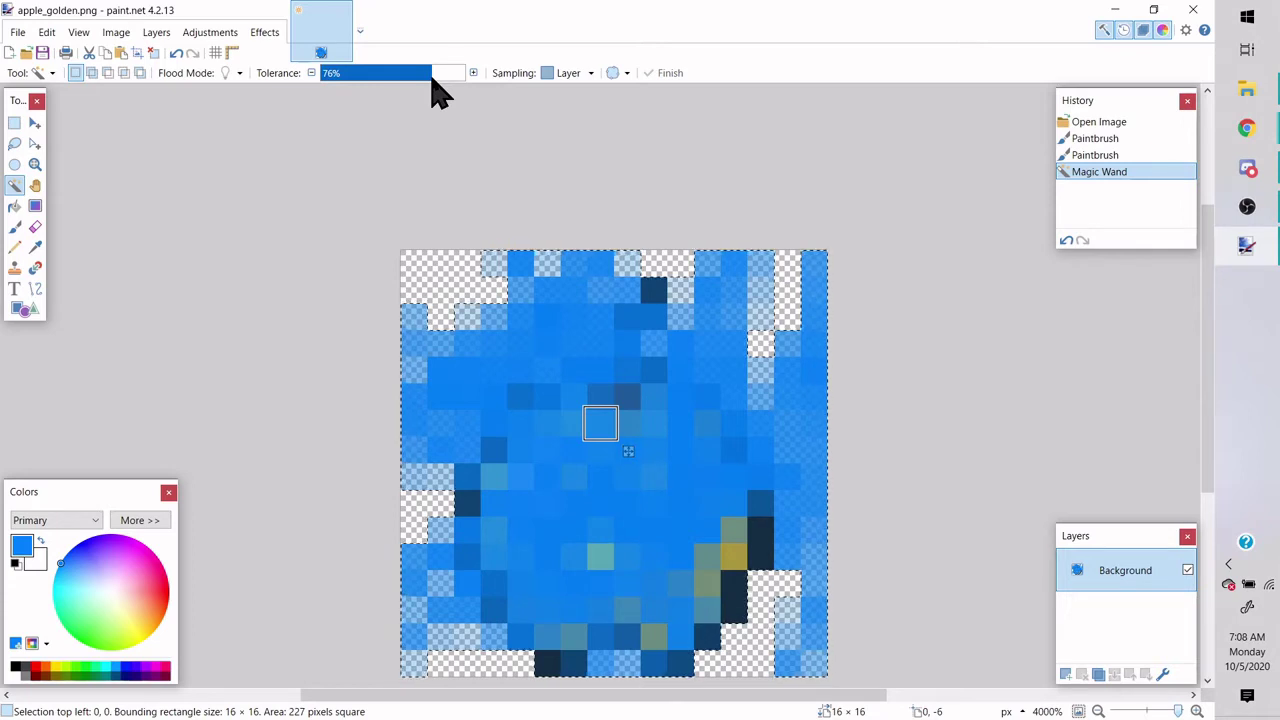
# - Recolour the selected pixels to a pale blue with the Hue / Saturation adjustment
pyautogui.click(200, 34)
pyautogui.click(268, 33)
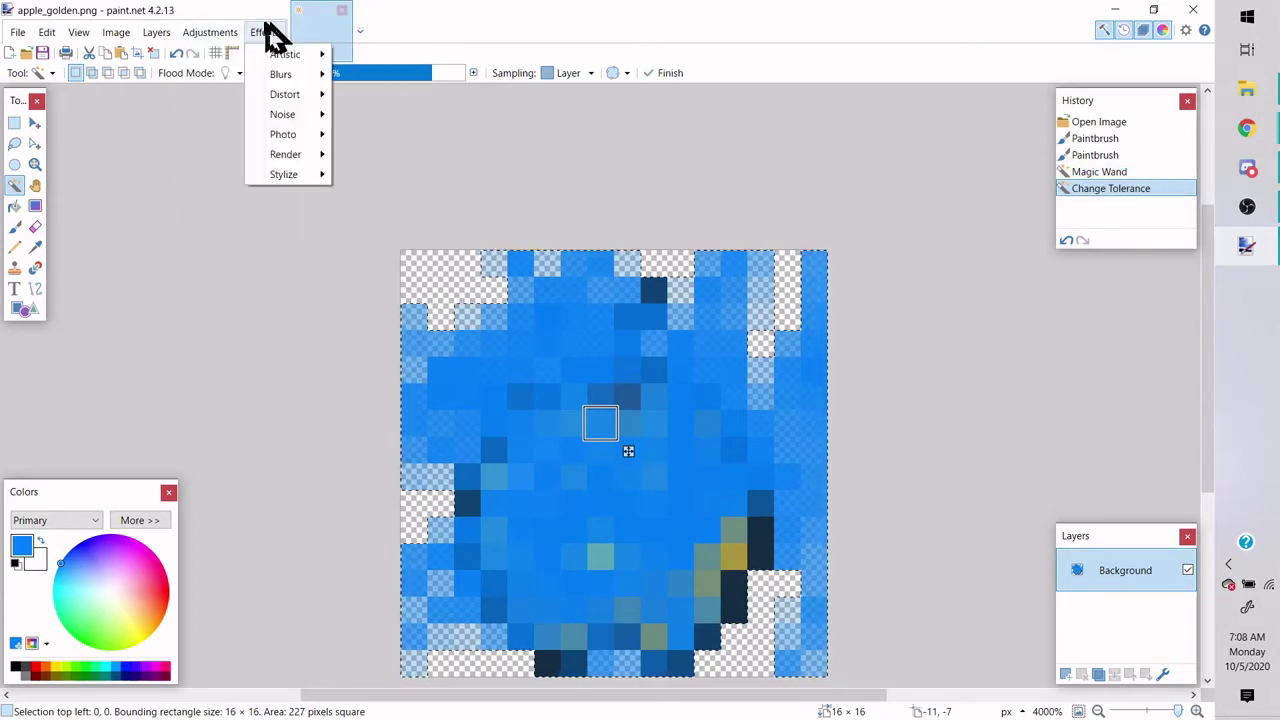
pyautogui.click(212, 32)
pyautogui.click(236, 137)
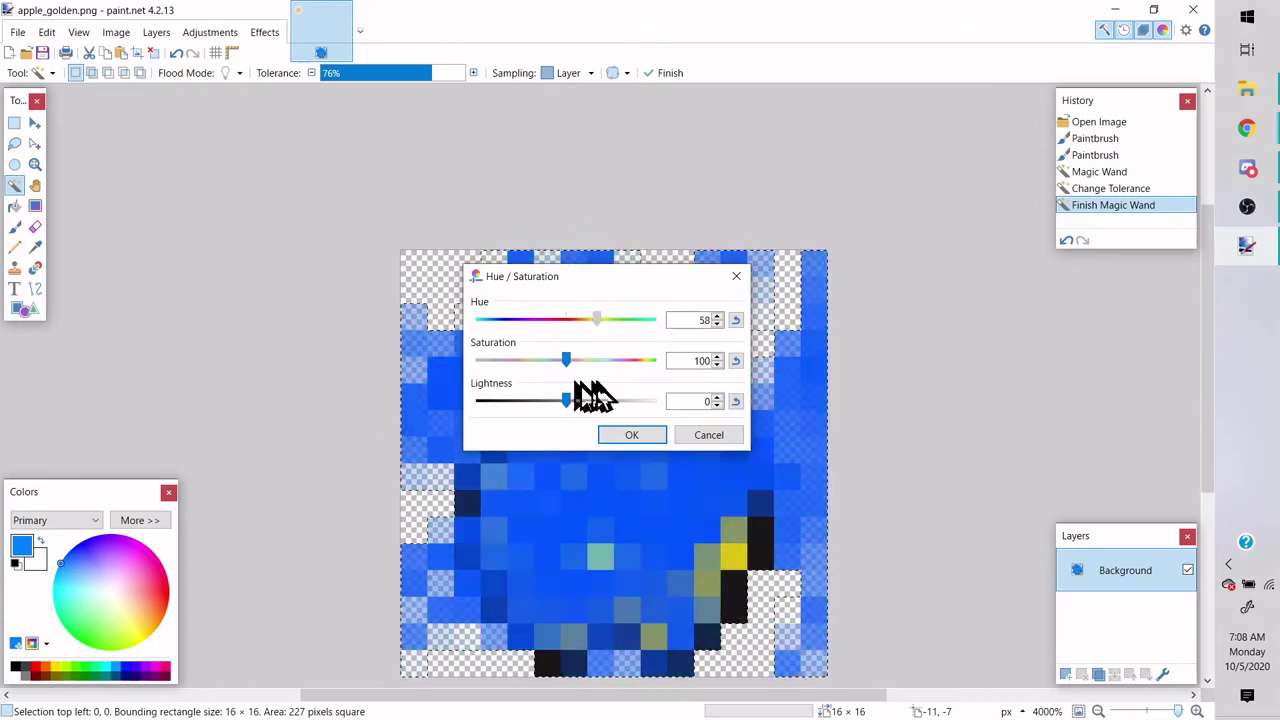
pyautogui.moveTo(636, 393); pyautogui.dragTo(933, 428)
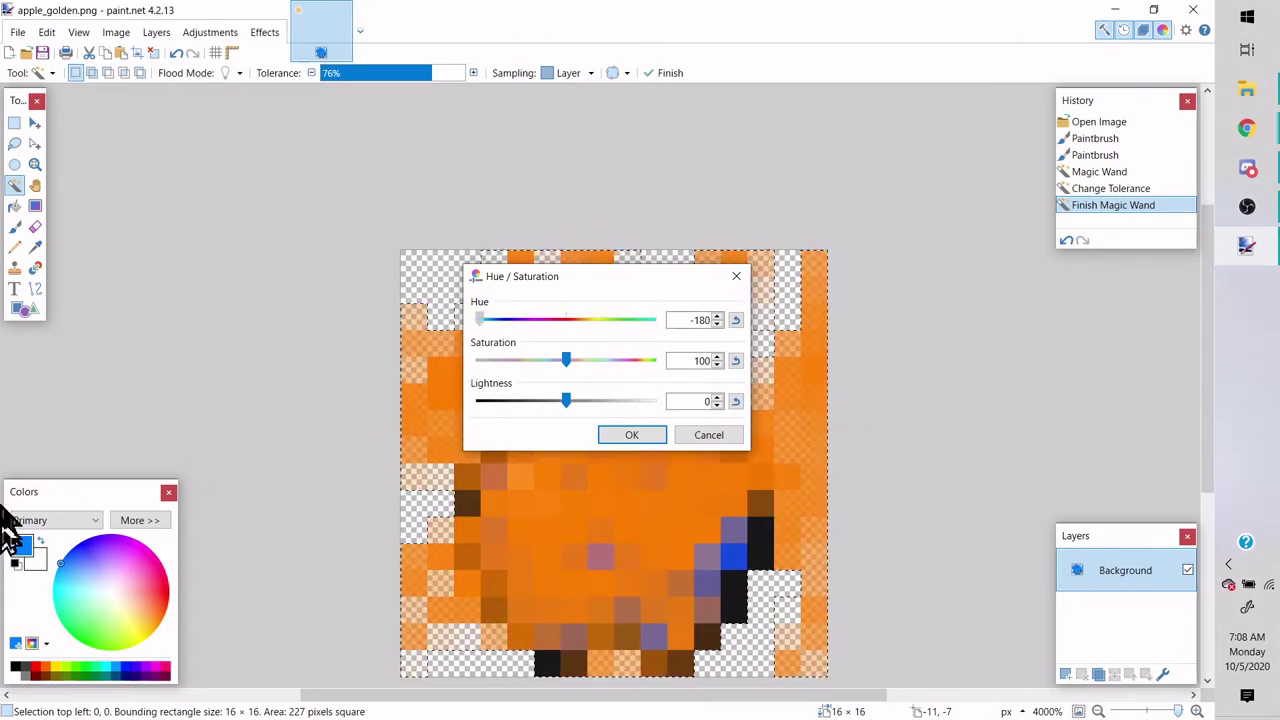
pyautogui.moveTo(8, 538); pyautogui.dragTo(570, 450)
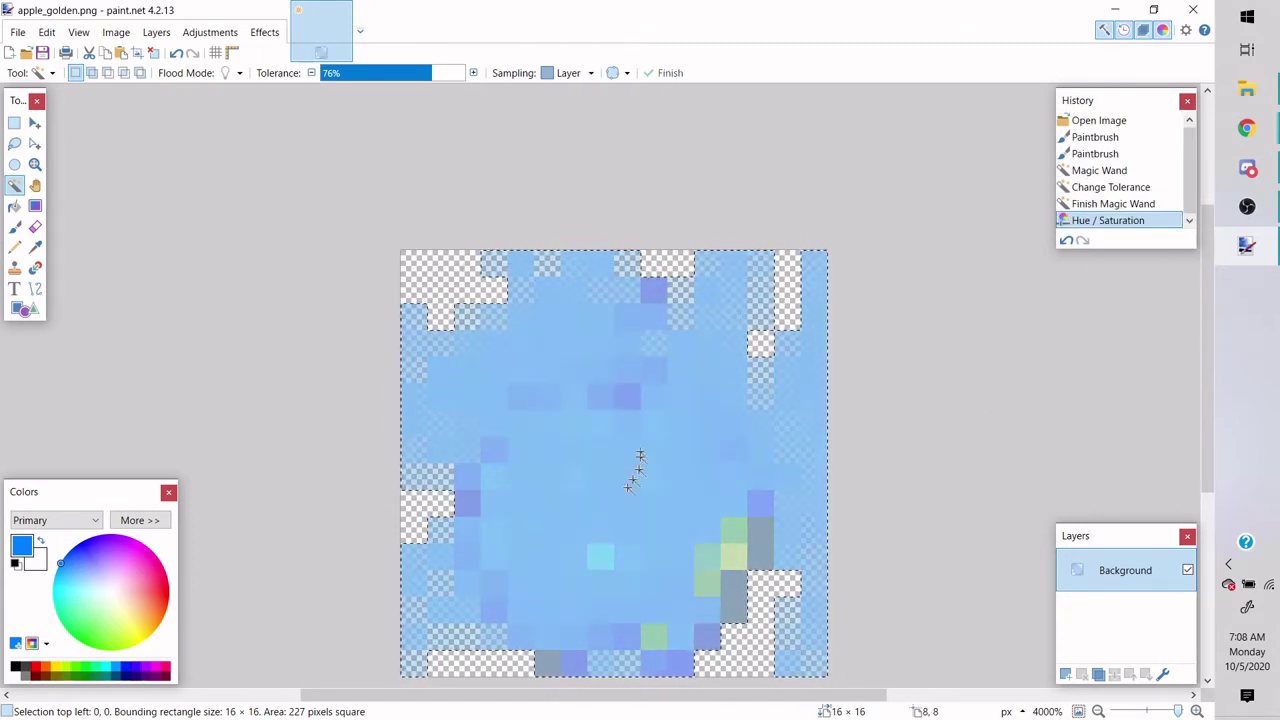
# - Save the edited apple_golden.png, accepting the save settings, and close paint.net
pyautogui.click(20, 33)
pyautogui.click(60, 139)
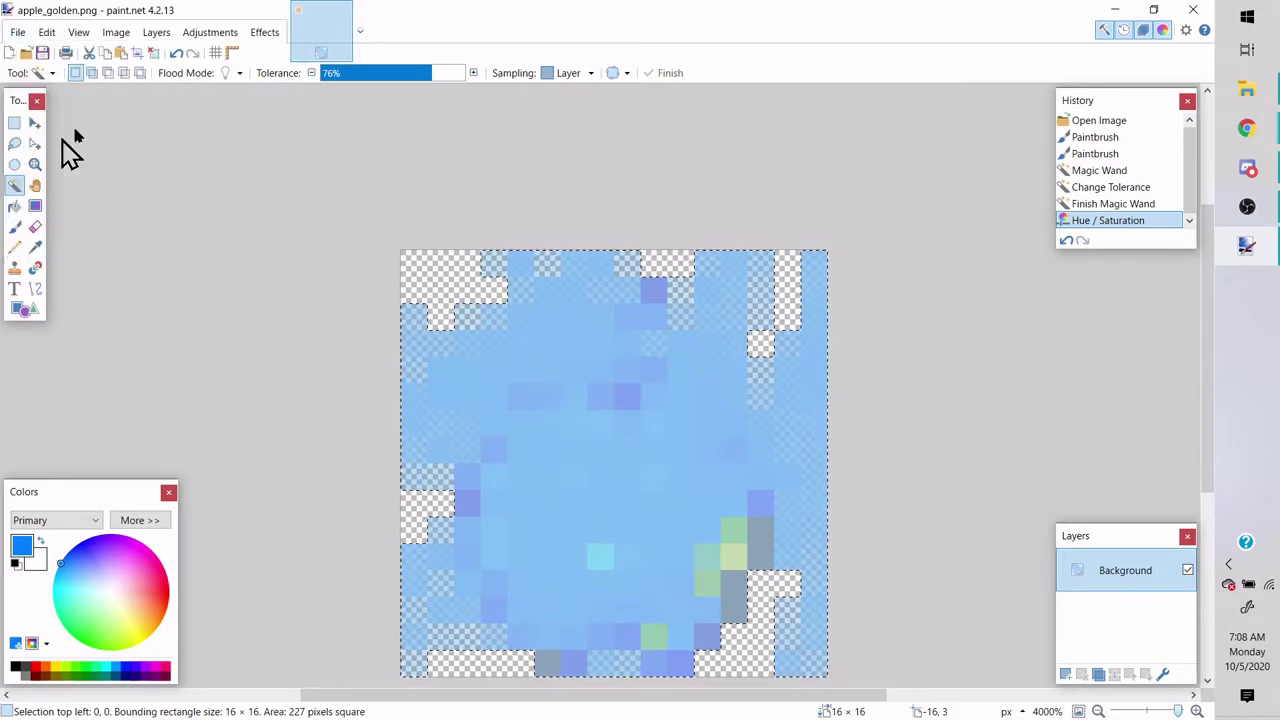
pyautogui.click(703, 520)
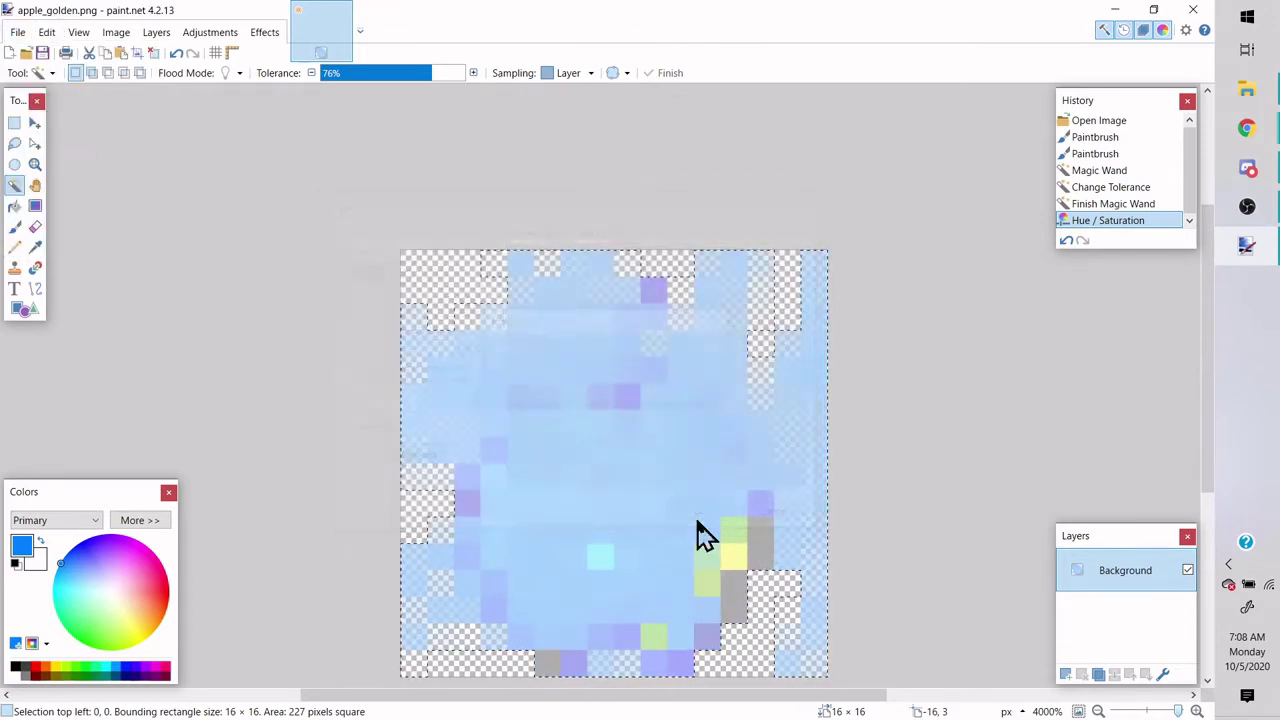
pyautogui.click(1192, 10)
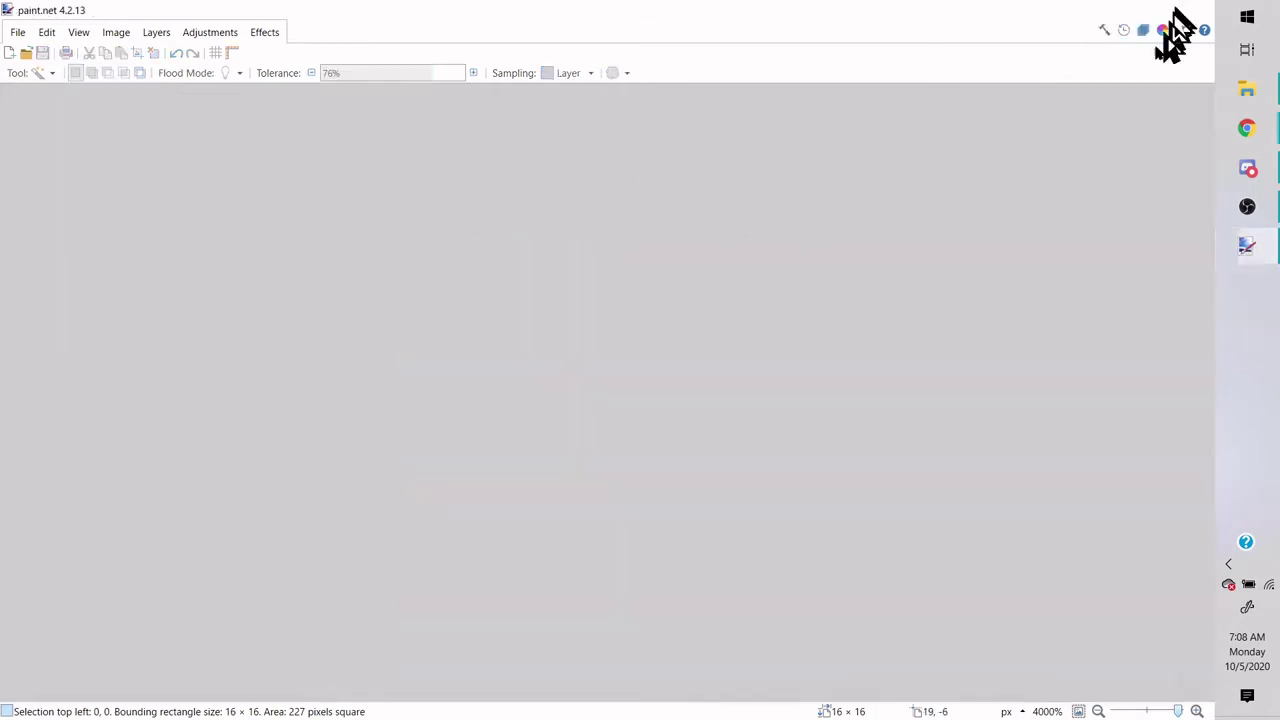
# - Check the edited apple_golden.png in the items folder, search the folder for gol, and return to textures
pyautogui.hotkey('alt', 'Left')
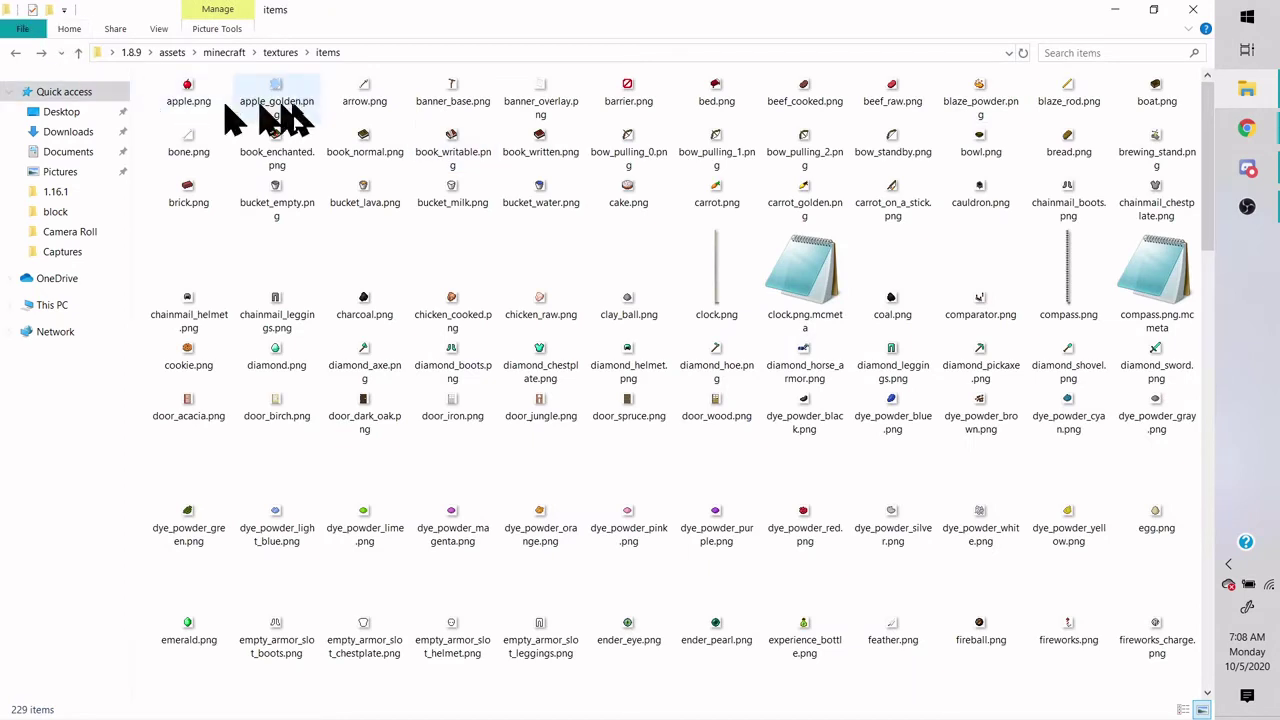
pyautogui.click(1120, 53)
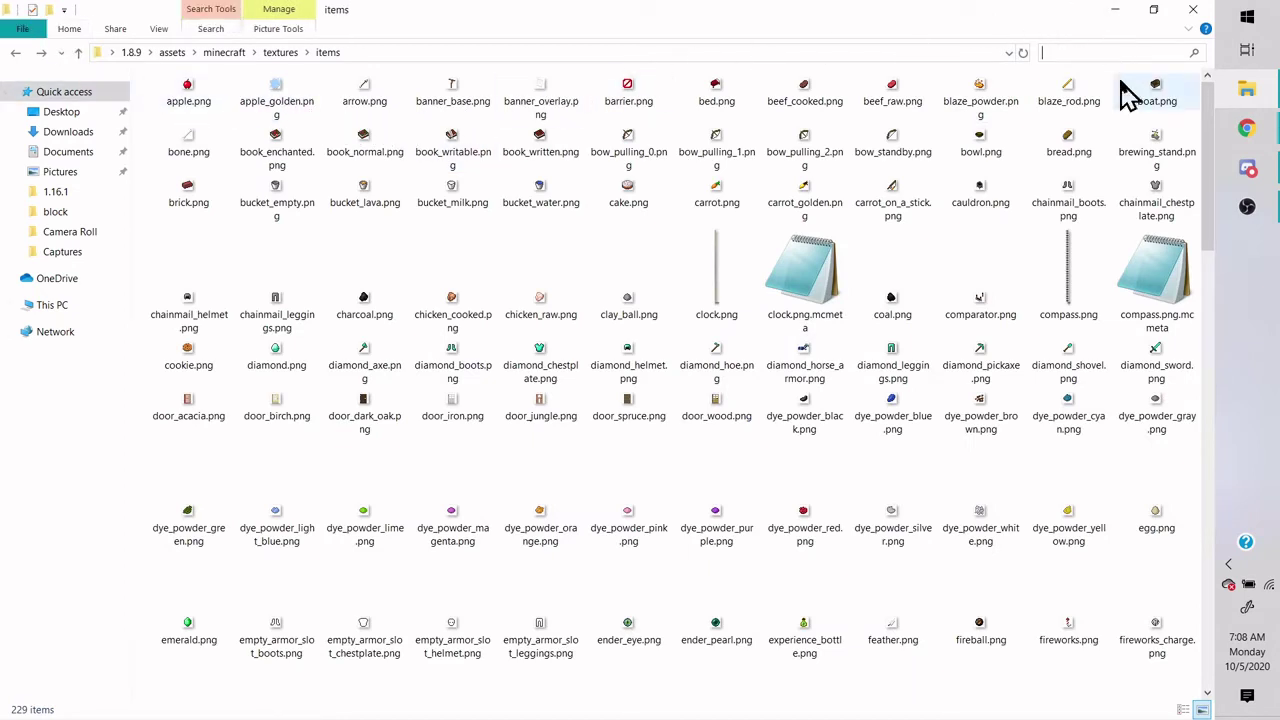
pyautogui.write('golfd')
pyautogui.press('BackSpace')
pyautogui.press('BackSpace')
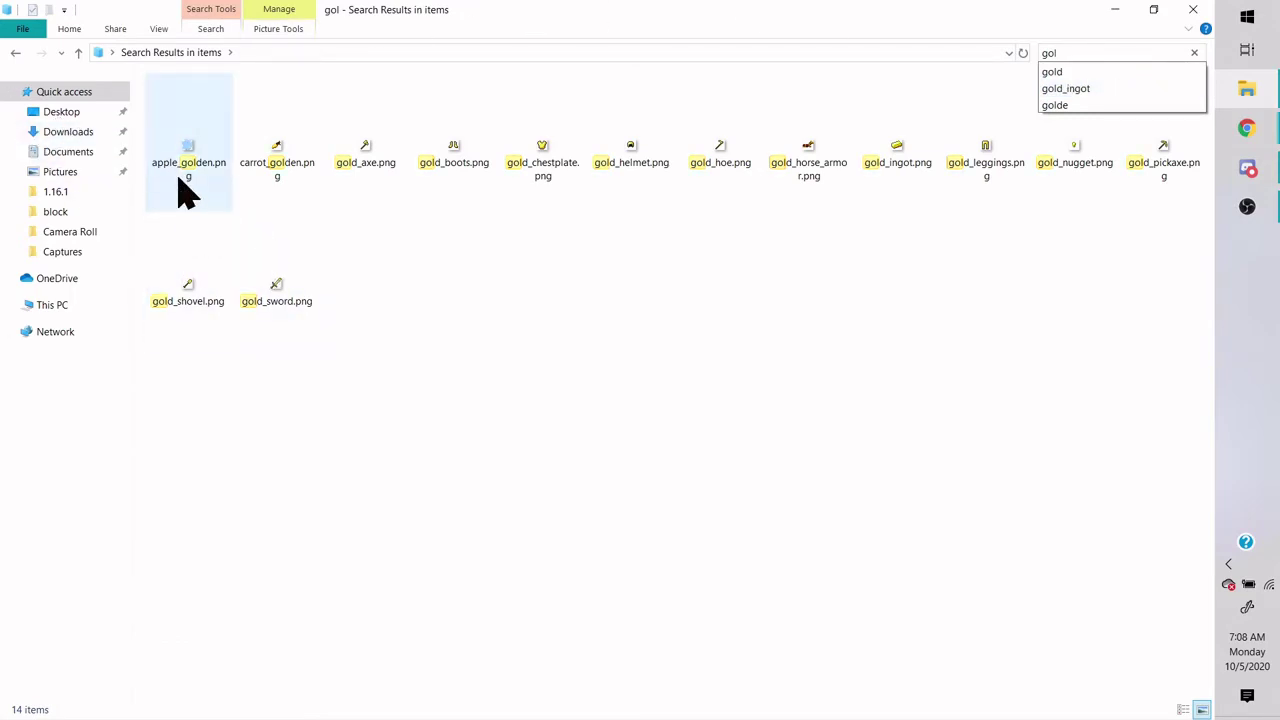
pyautogui.moveTo(198, 163)
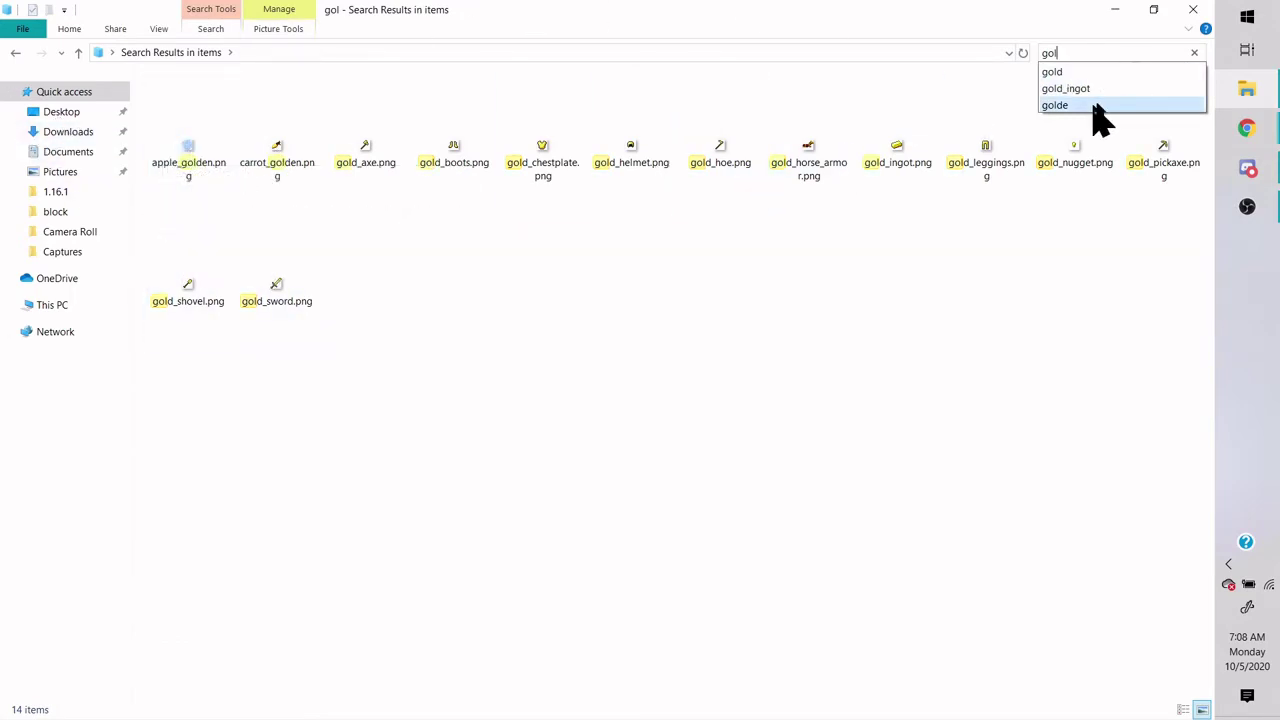
pyautogui.click(797, 95)
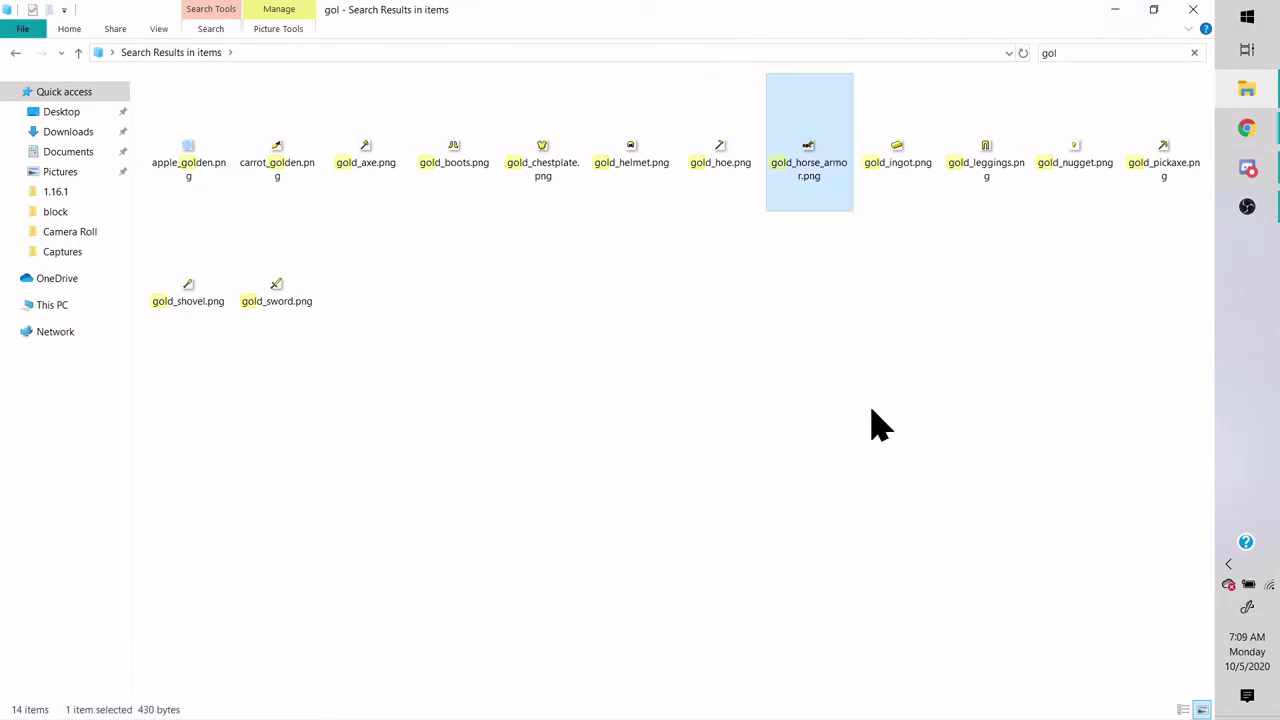
pyautogui.press('BackSpace')
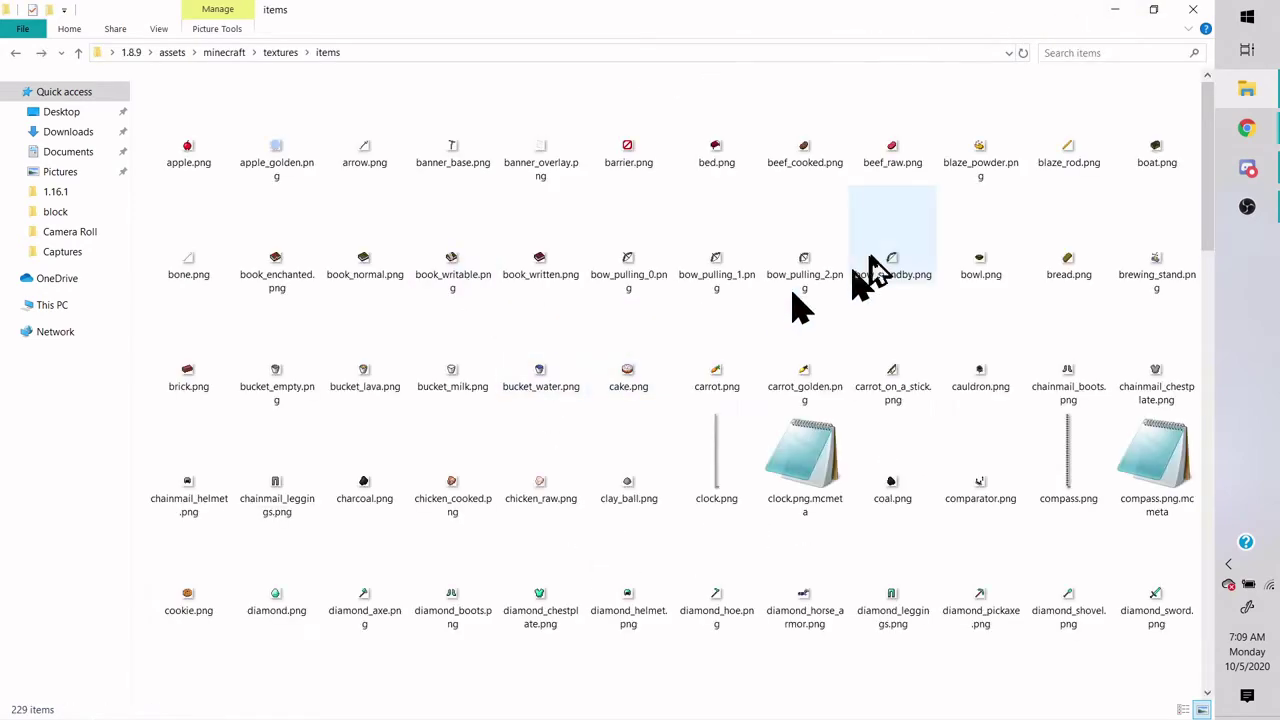
pyautogui.press('BackSpace')
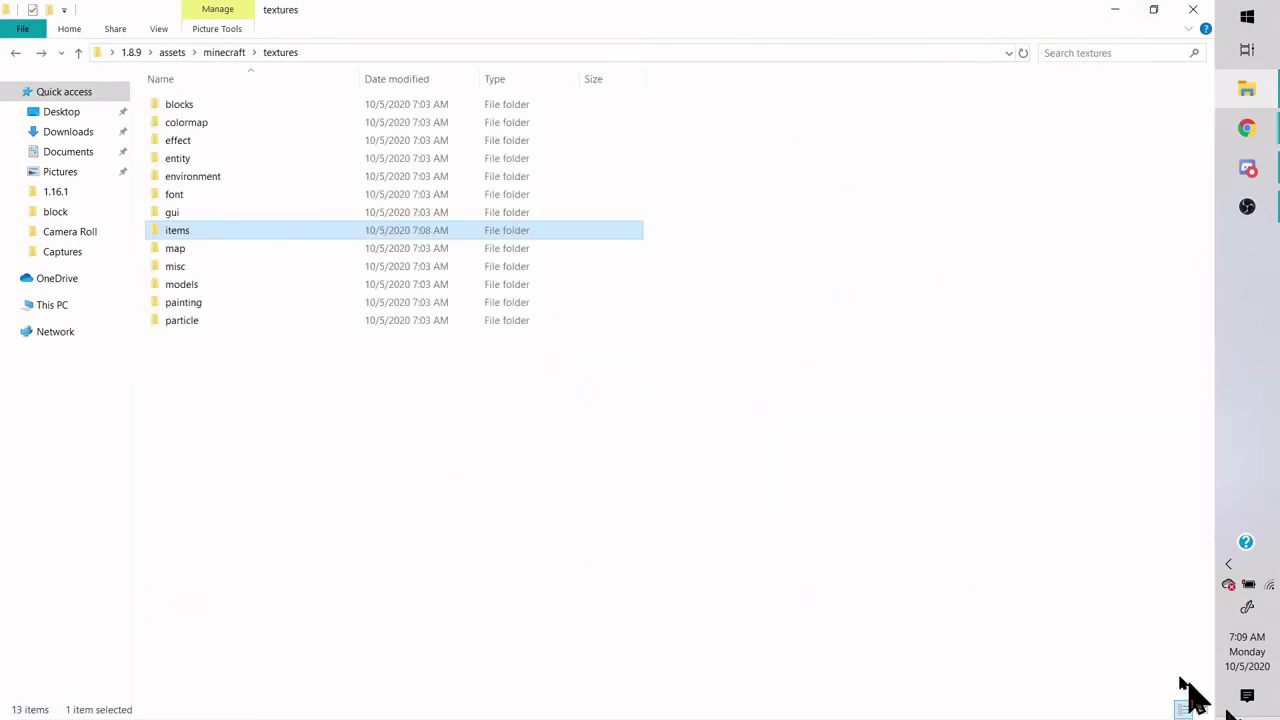
# - Restore the File Explorer window to a smaller size, move it higher on the desktop, and go up from textures to the 1.8.9 folder
pyautogui.click(1153, 10)
pyautogui.press('BackSpace')
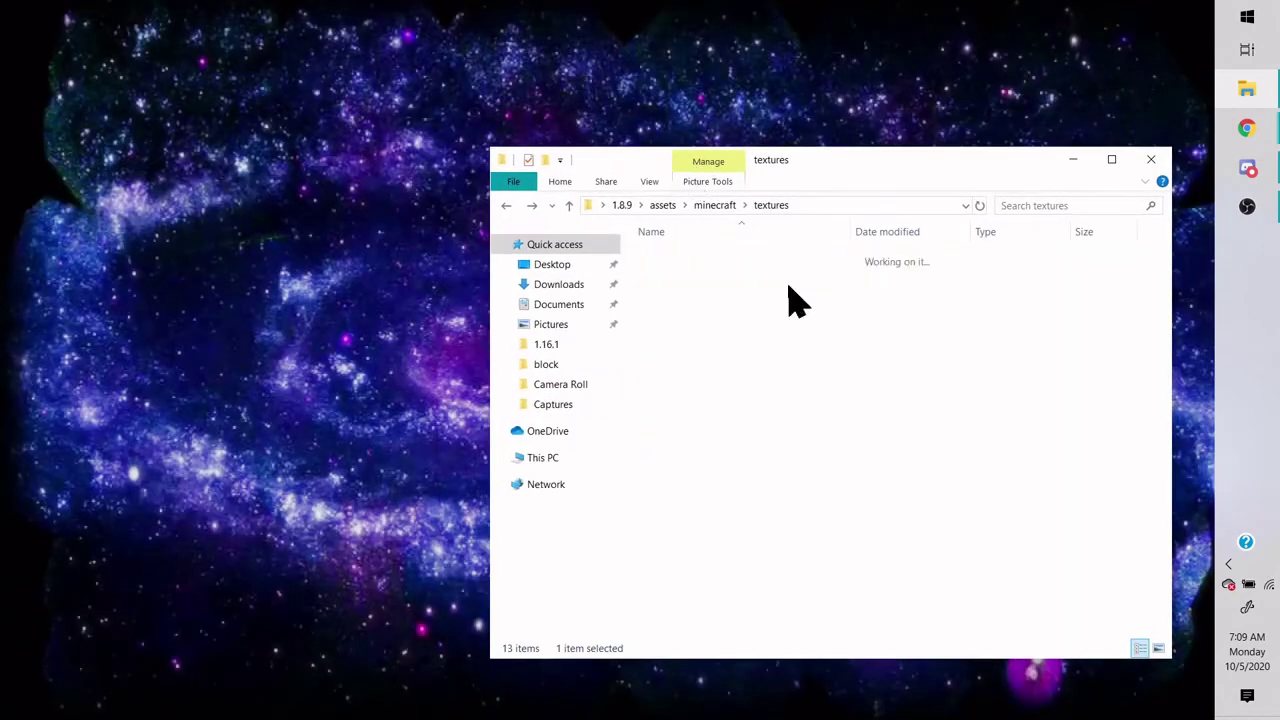
pyautogui.moveTo(841, 148); pyautogui.dragTo(780, 64)
pyautogui.press('BackSpace')
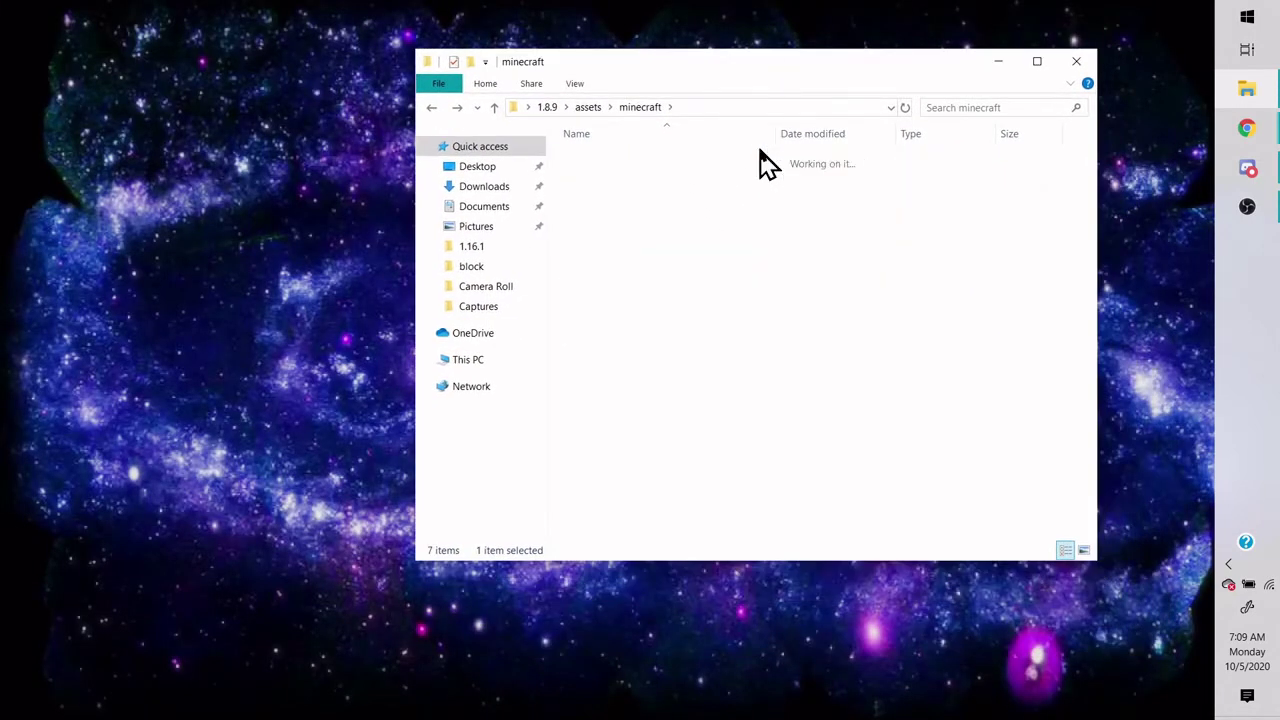
pyautogui.press('BackSpace')
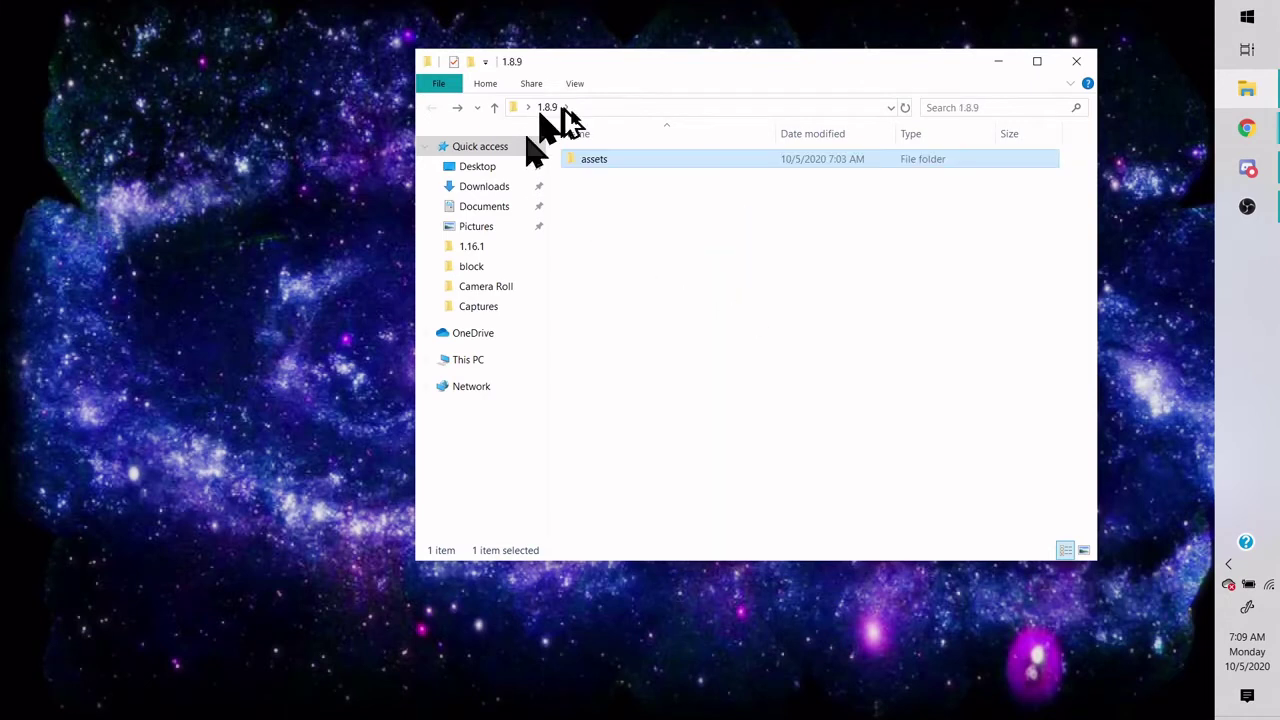
# - Create a text document beside the assets folder in 1.8.9, keeping its default name, and open it in Notepad
pyautogui.click(633, 243)
pyautogui.rightClick(633, 243)
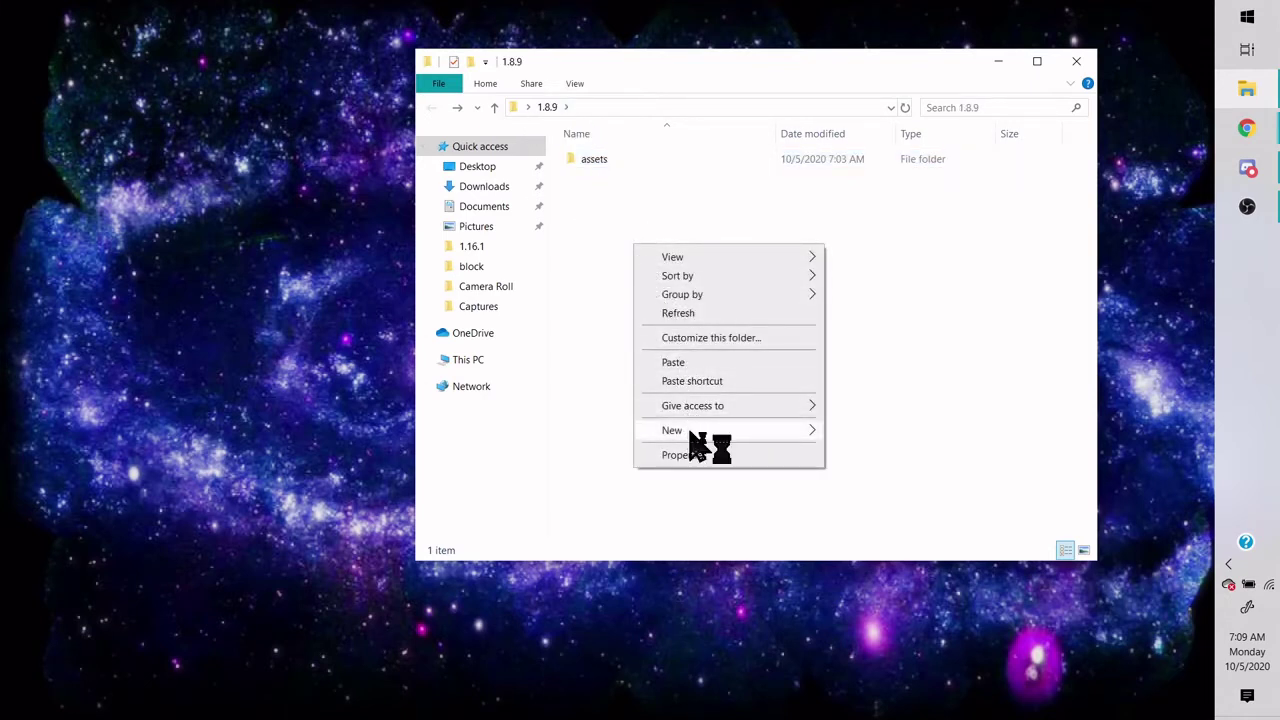
pyautogui.moveTo(690, 435)
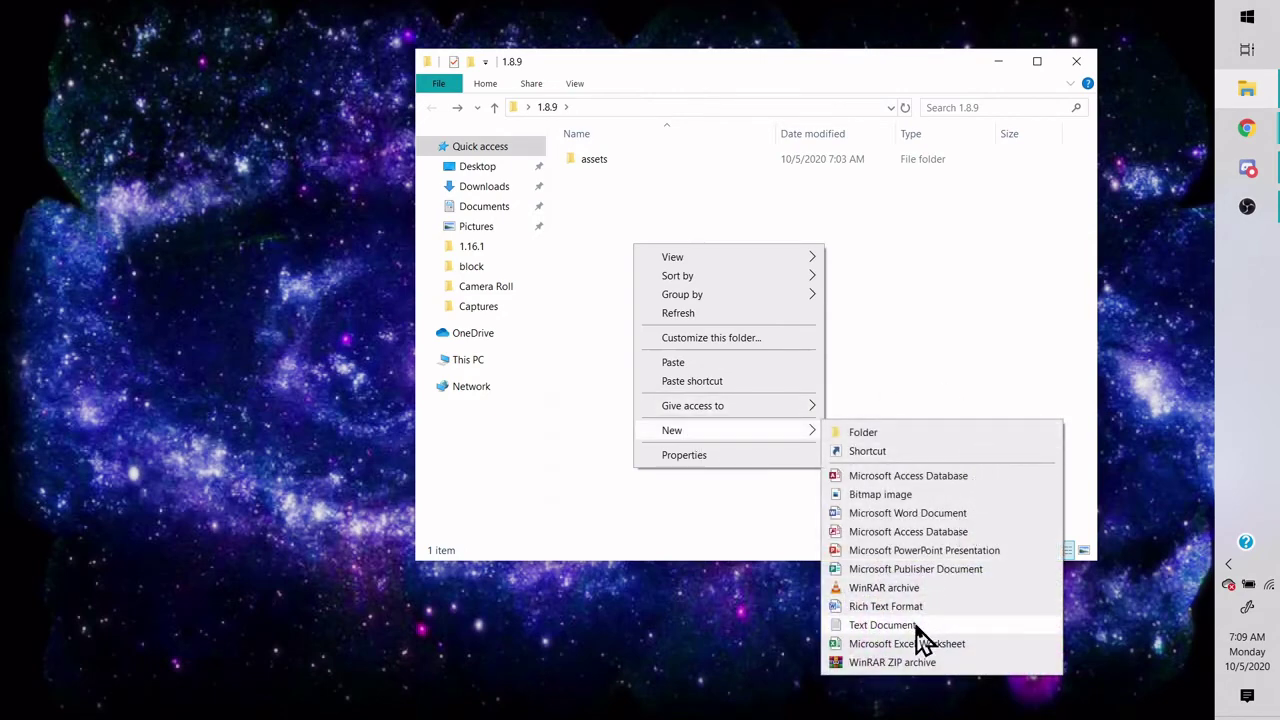
pyautogui.click(885, 627)
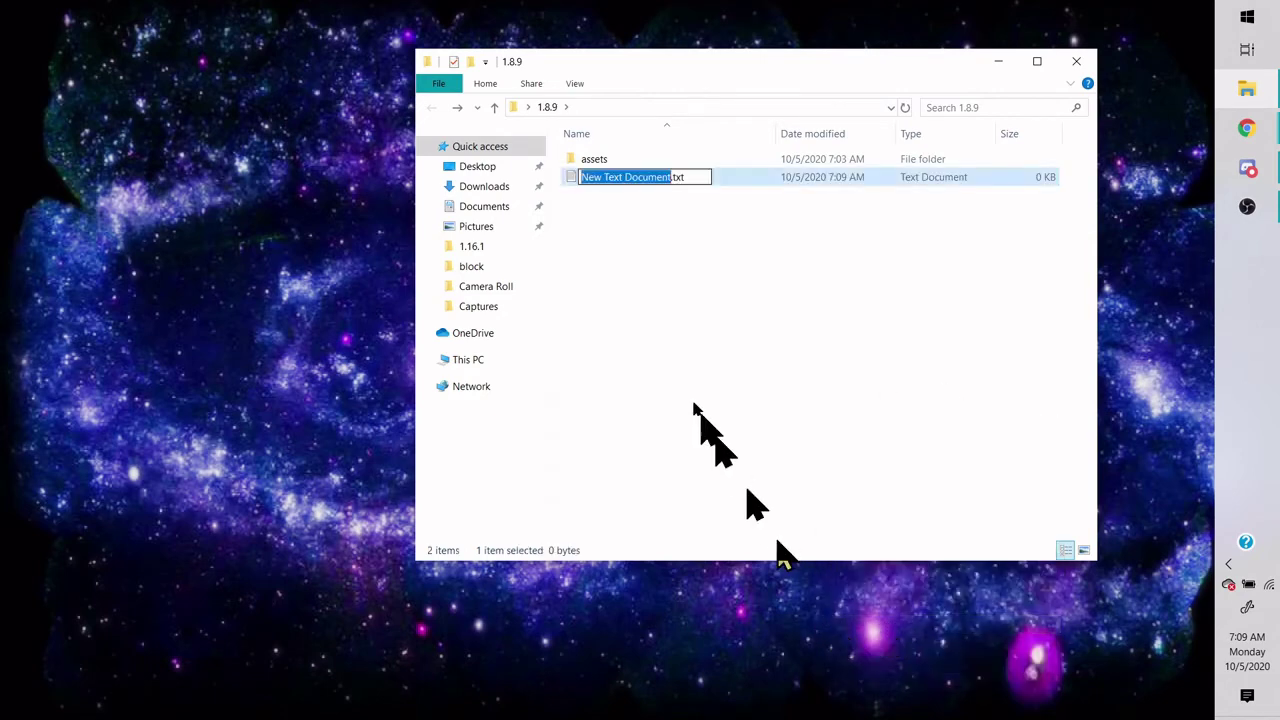
pyautogui.click(757, 200)
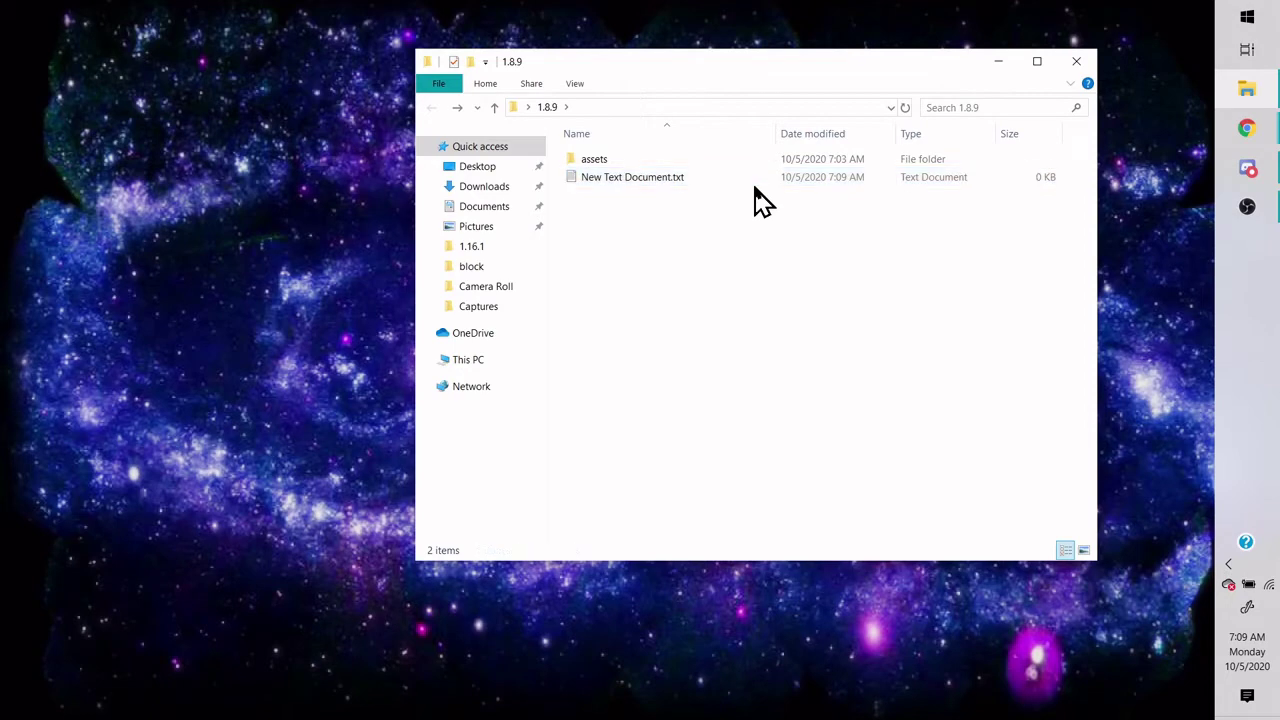
pyautogui.click(735, 187)
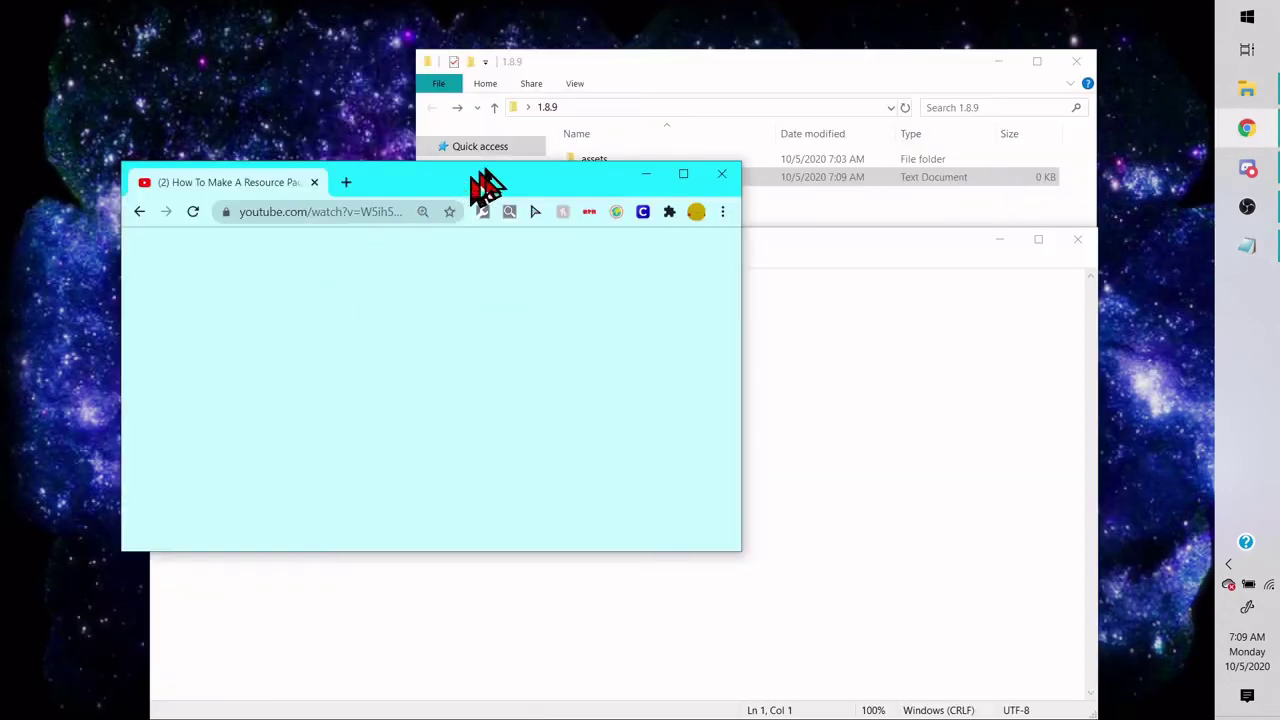
# - Switch to Chrome with the How To Make A Resource Pack YouTube page, moving its window clear of Notepad and bringing it back up
pyautogui.moveTo(486, 186); pyautogui.dragTo(538, 186)
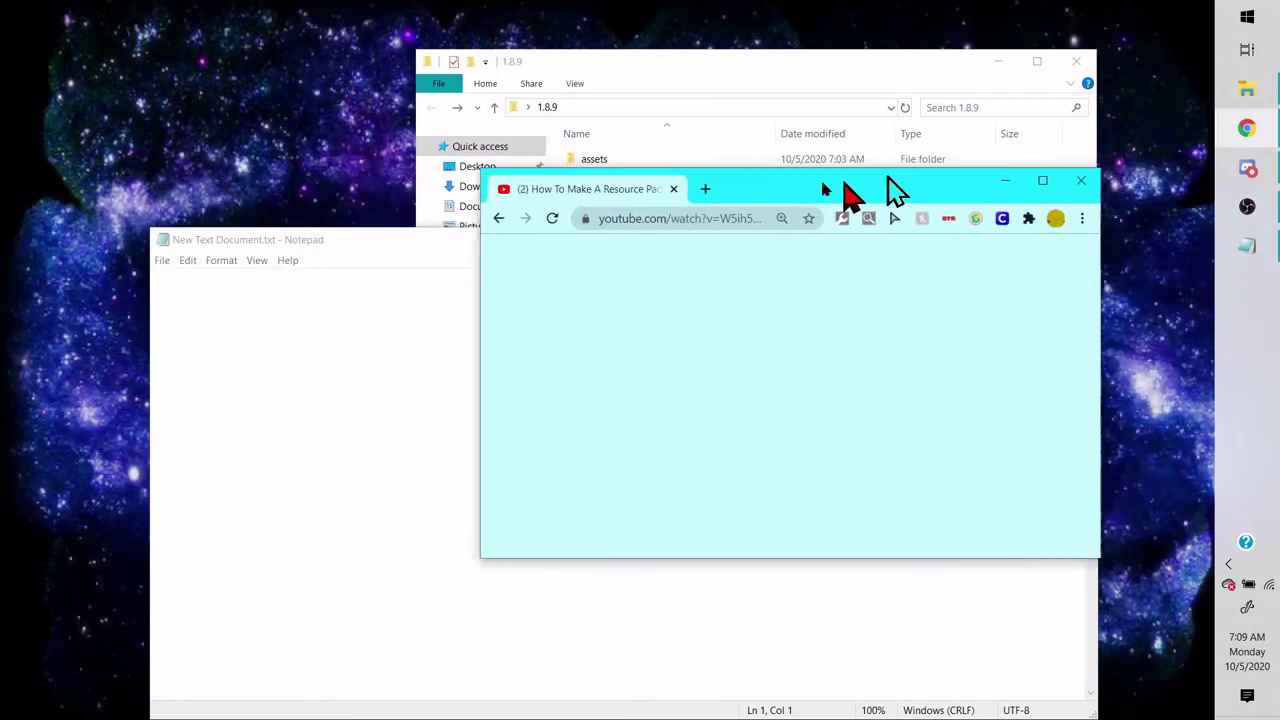
pyautogui.moveTo(886, 189); pyautogui.dragTo(1210, 200)
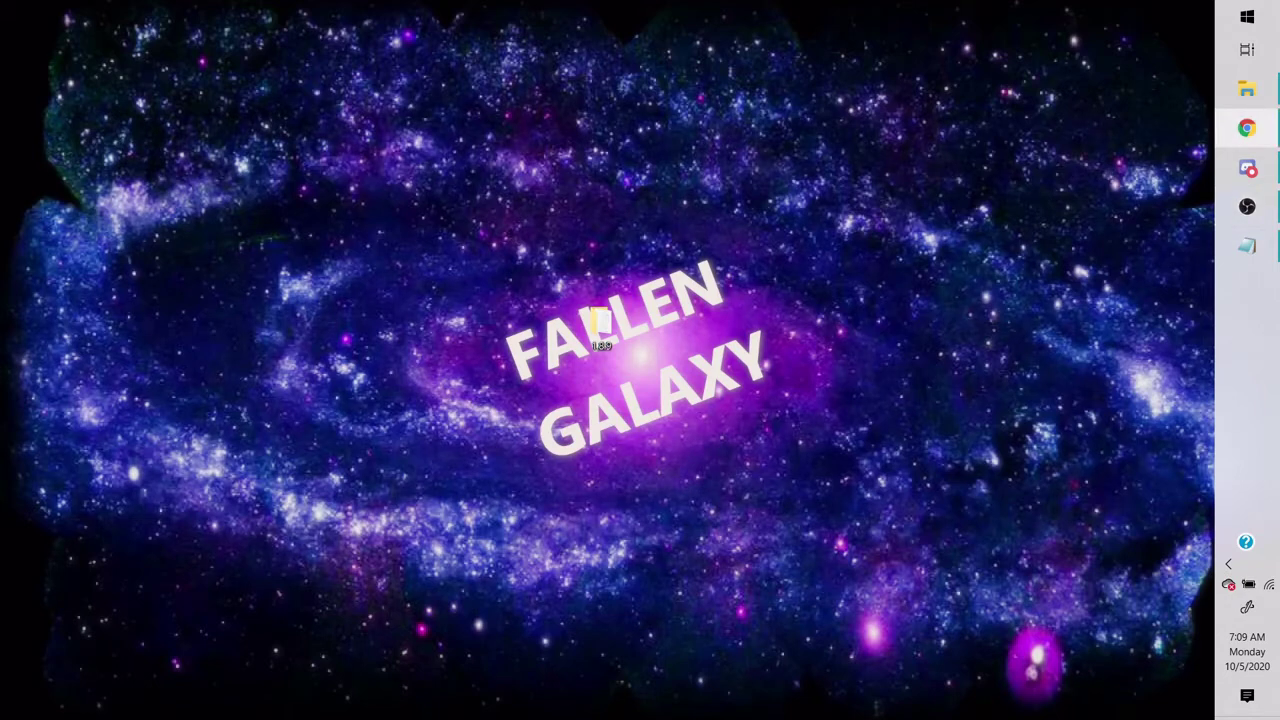
pyautogui.click(1247, 128)
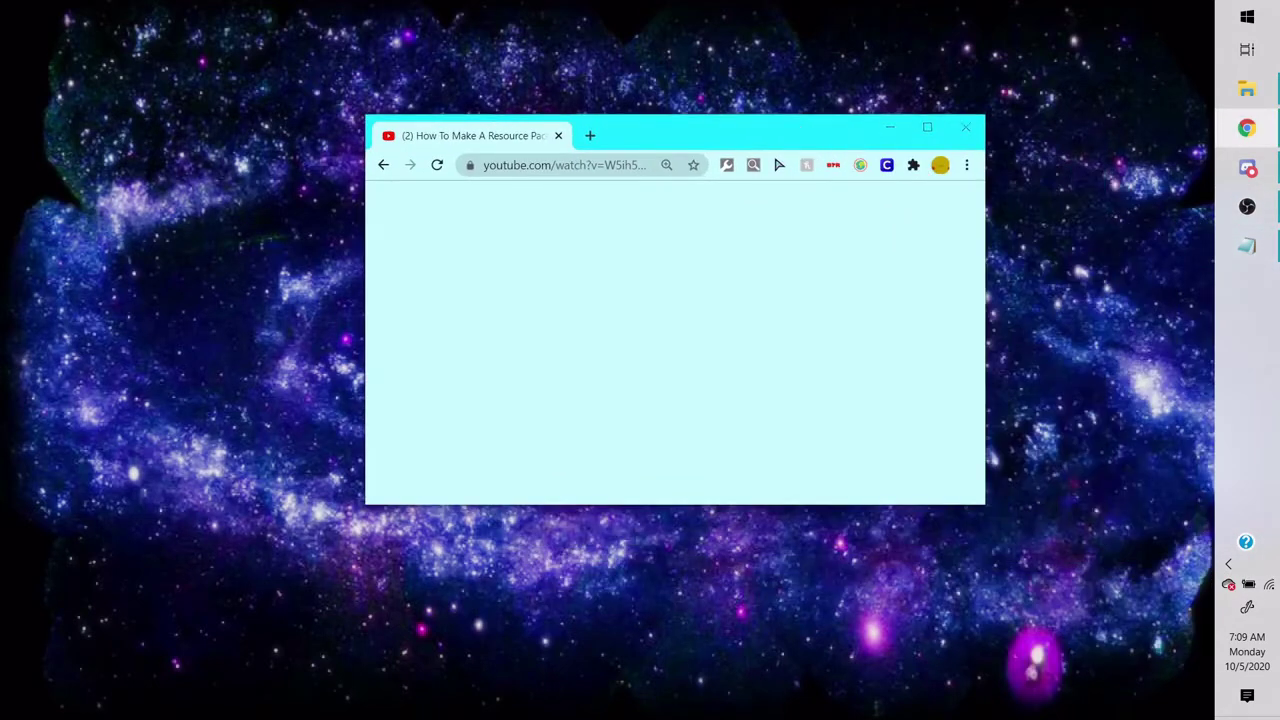